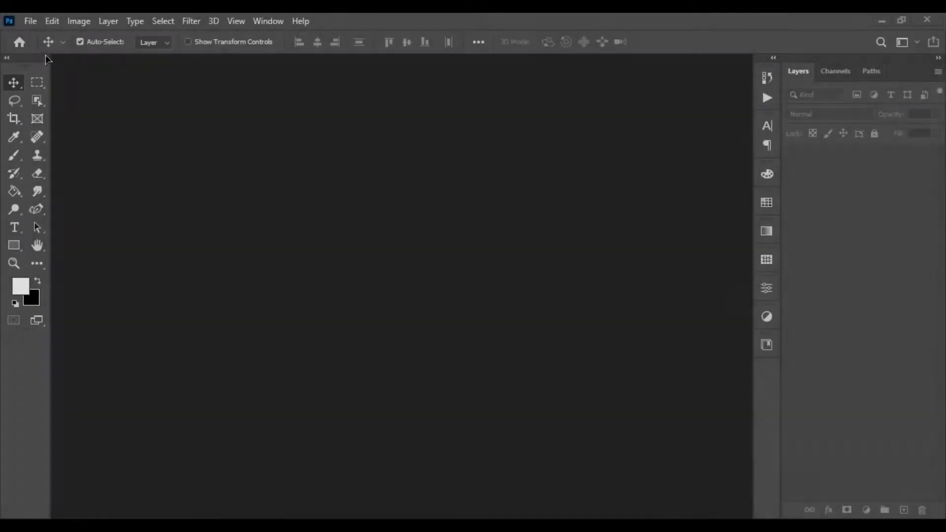
Step: Name the new document Business Card Design and size it 3.25 × 1.75 inches
left_click(31, 21)
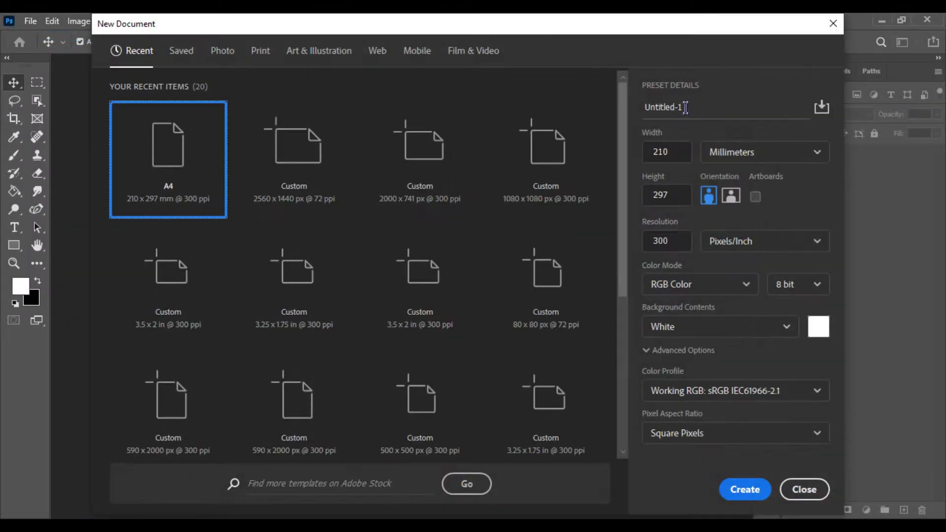
type("Business Card Design")
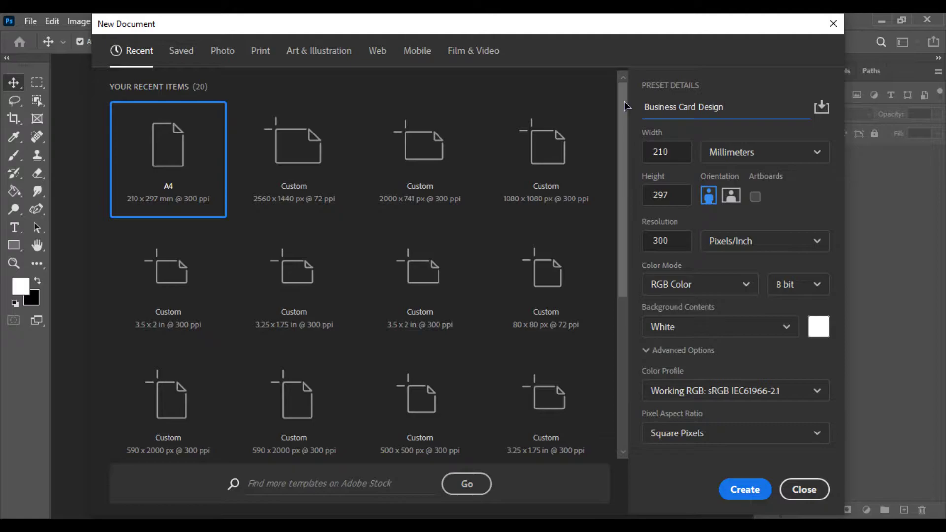
left_click(739, 151)
left_click(738, 196)
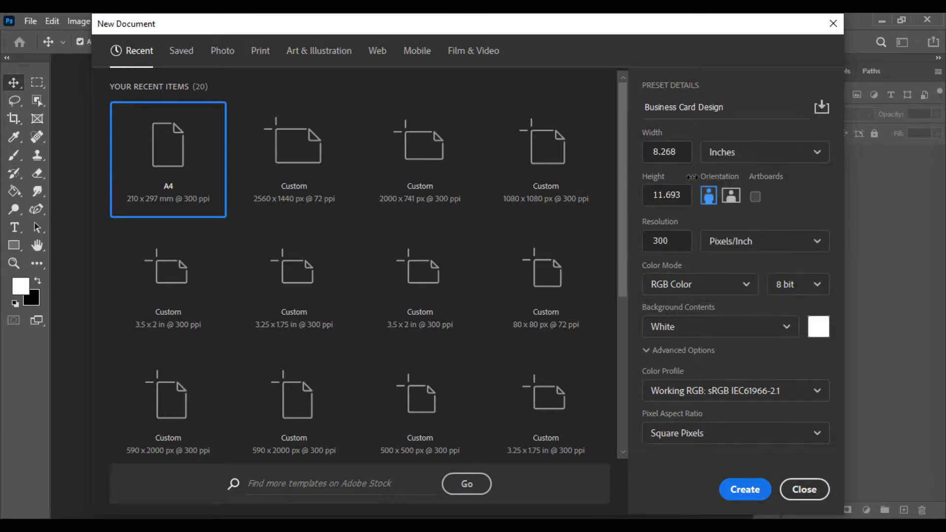
left_click(671, 153)
double_click(671, 153)
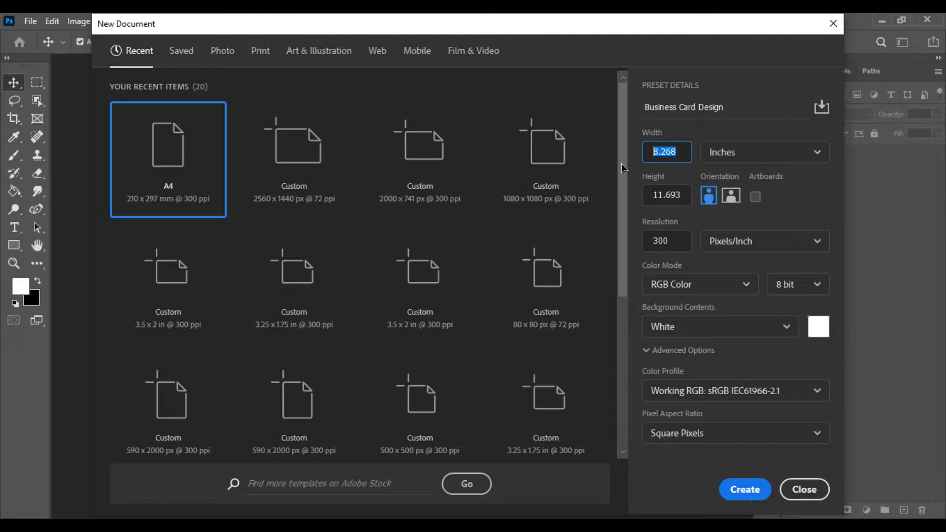
type("3.25")
double_click(674, 201)
type("1.75")
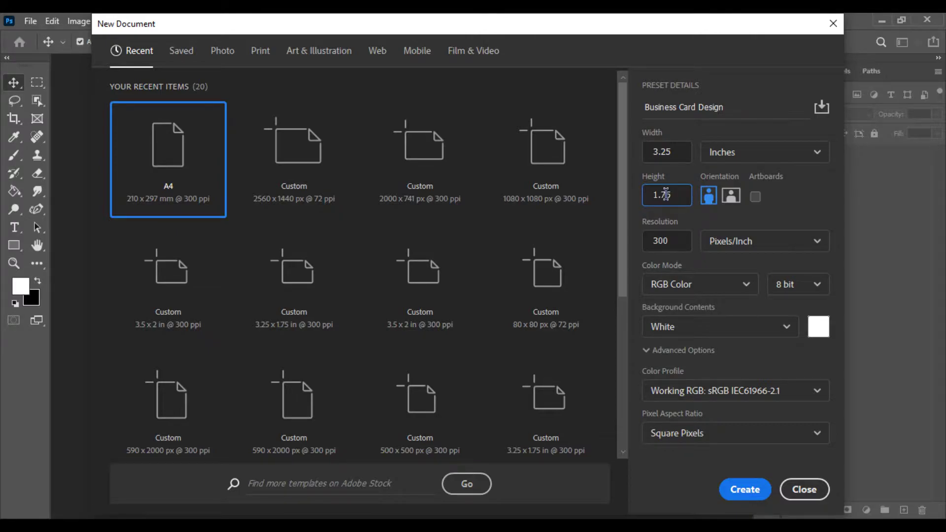
Step: Set CMYK colour mode at 300 ppi and create the document
left_click(682, 286)
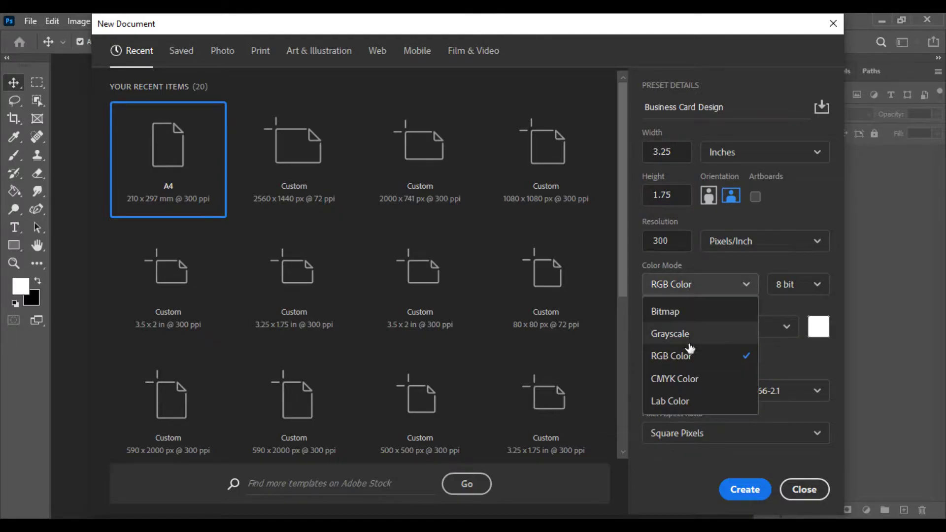
left_click(685, 379)
left_click(675, 240)
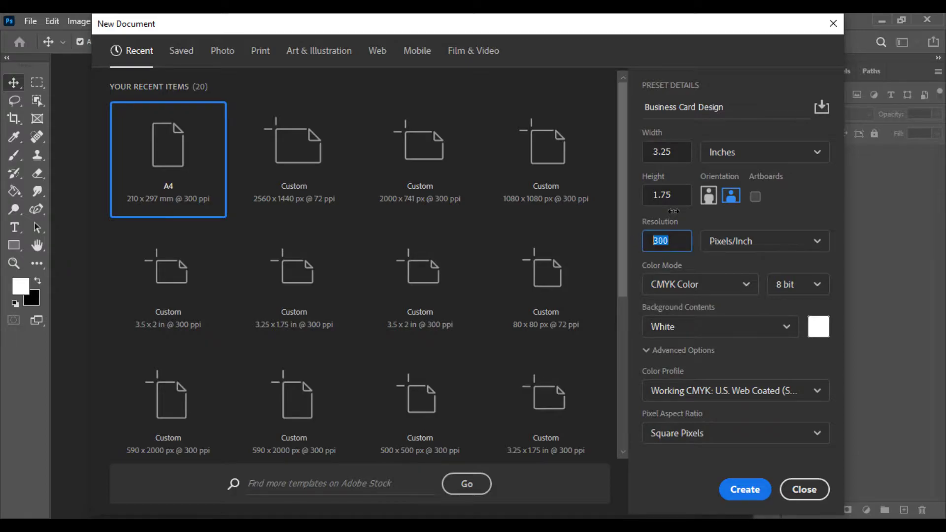
left_click(644, 199)
left_click(641, 161)
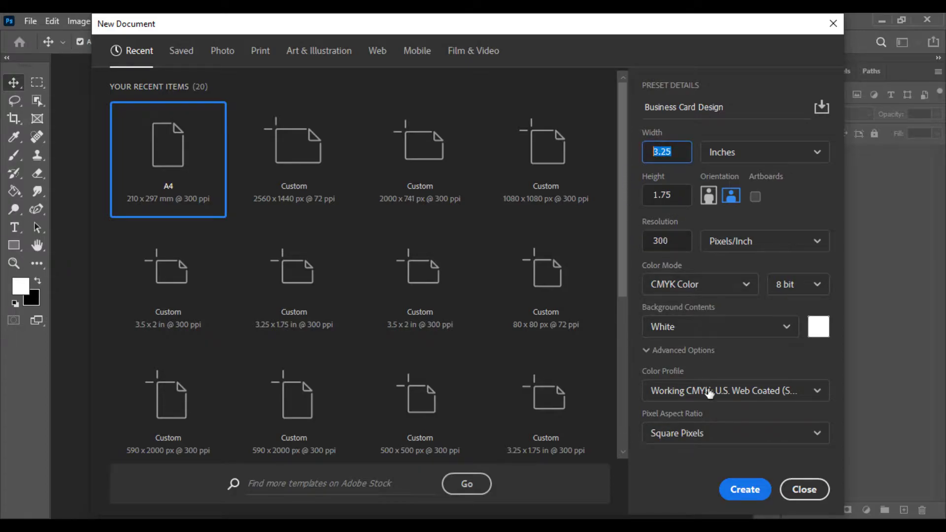
left_click(744, 489)
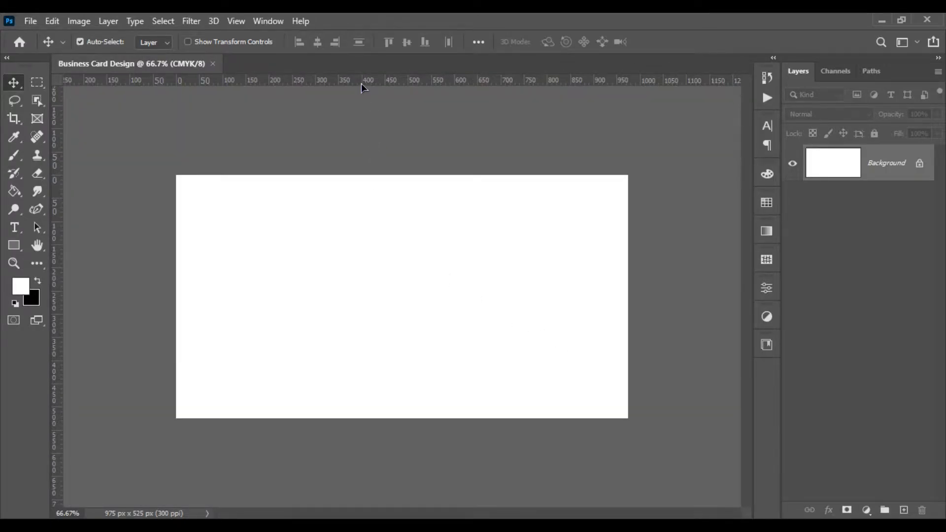
Step: Place guides along the top, left, bottom and right canvas edges
left_click_drag(362, 81, 362, 175)
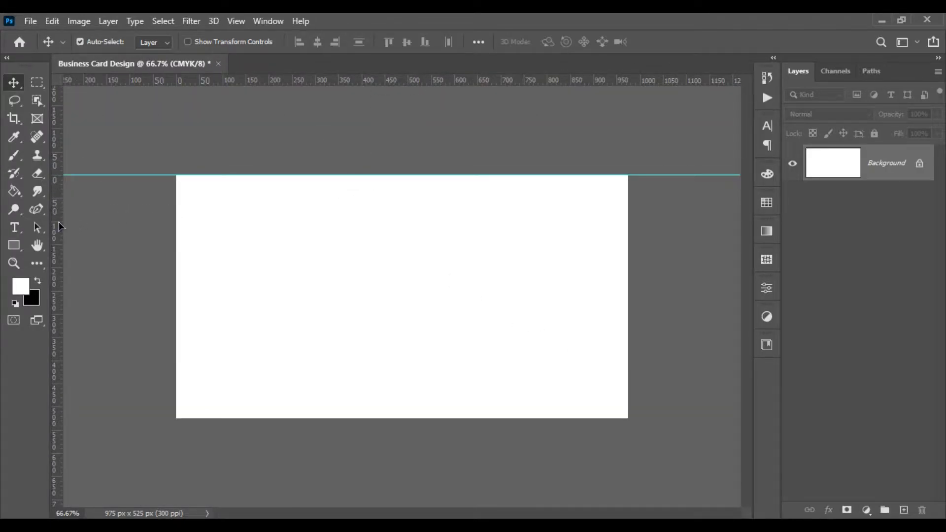
left_click_drag(58, 226, 176, 227)
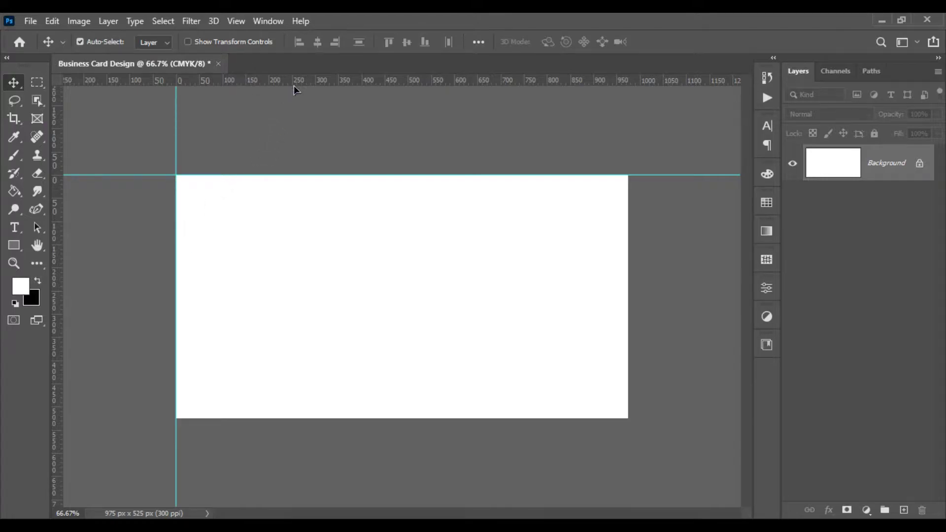
left_click_drag(293, 83, 298, 419)
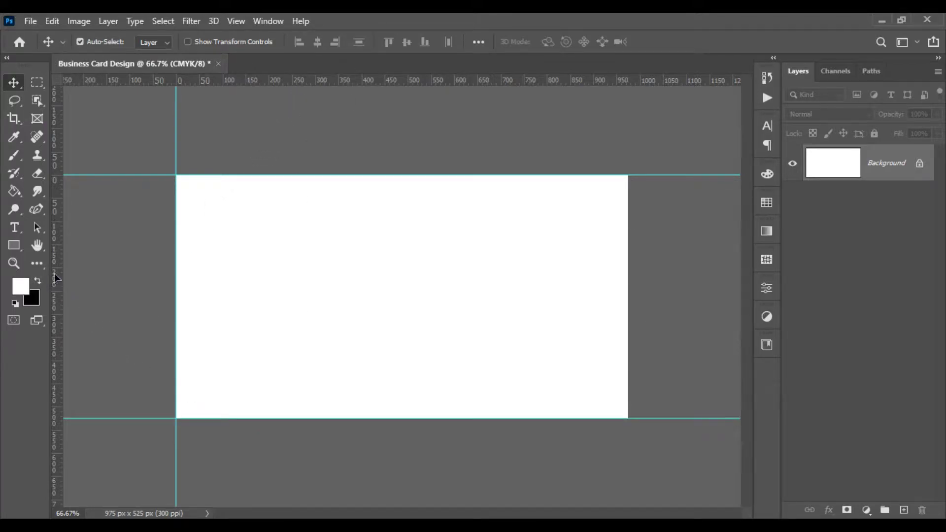
left_click_drag(55, 277, 627, 295)
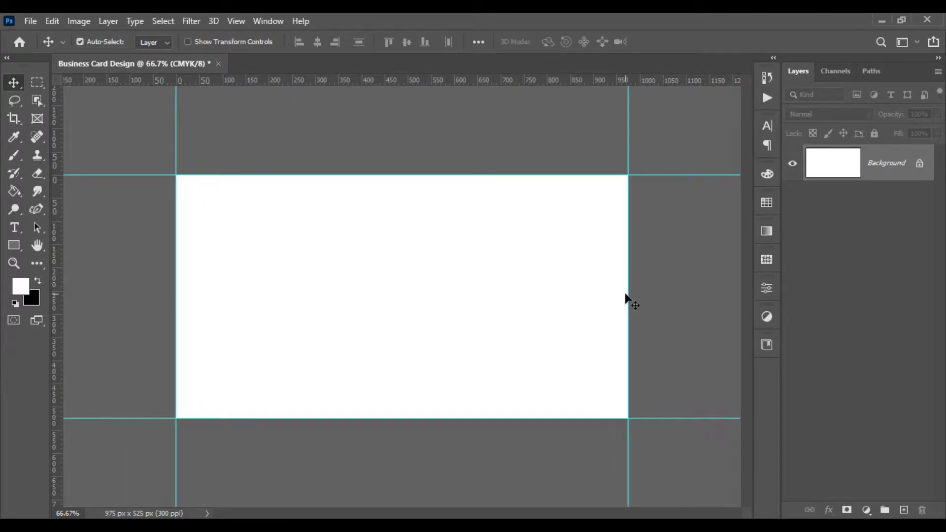
Step: Extend the canvas by 0.25 × 0.25 inch relative, filled with white
left_click(79, 21)
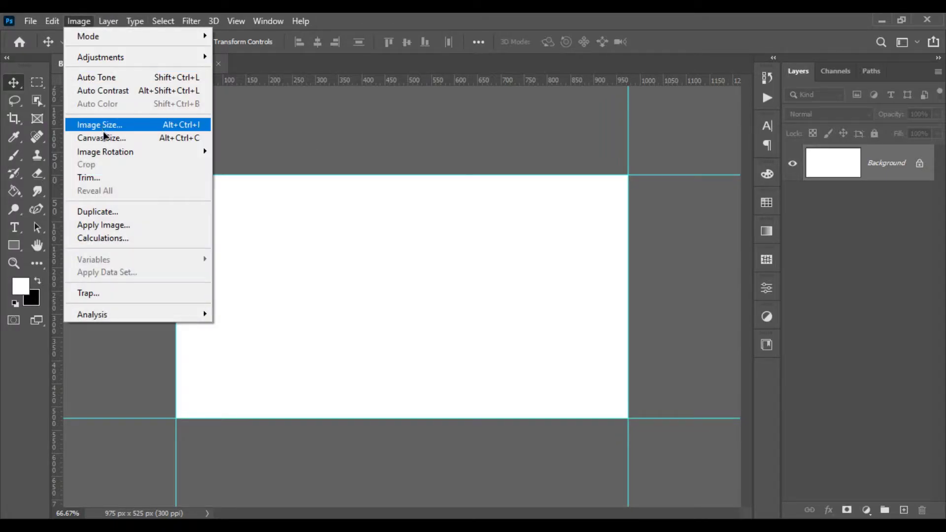
left_click(104, 138)
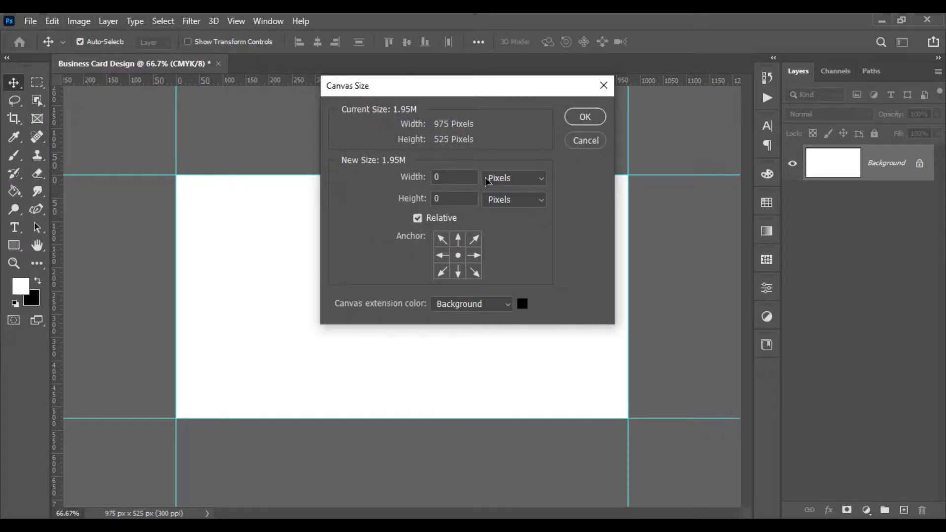
left_click(507, 180)
left_click(507, 215)
double_click(437, 180)
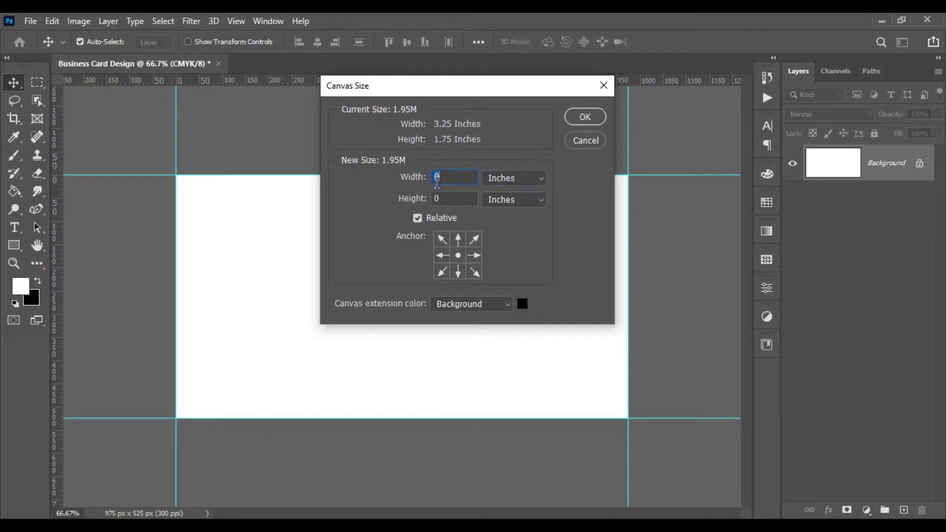
type(".25")
double_click(459, 200)
type(".25")
left_click(524, 304)
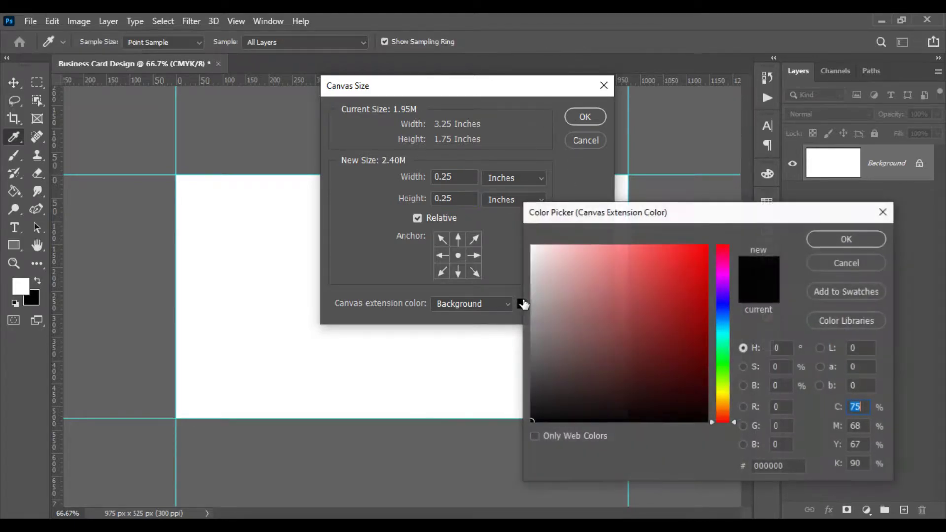
left_click(851, 238)
left_click(585, 117)
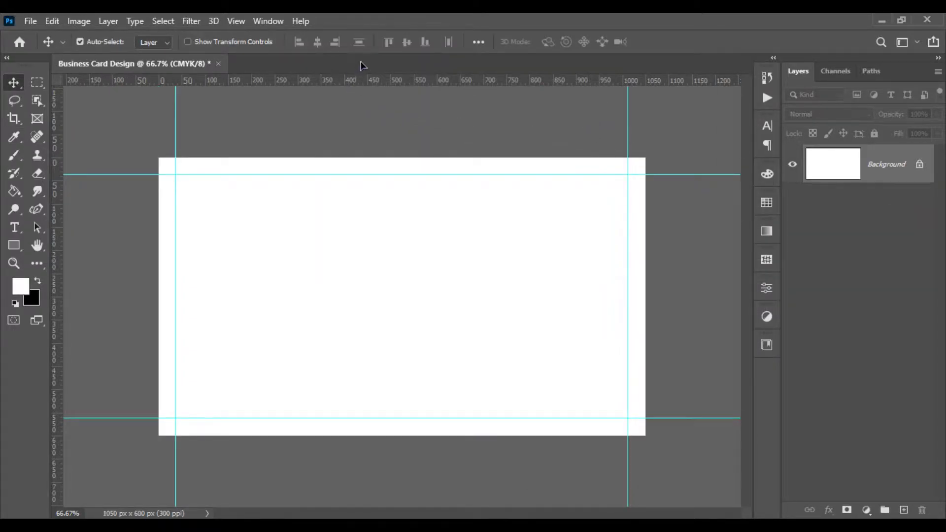
Step: Place guides along the four edges of the enlarged canvas
left_click_drag(376, 83, 393, 158)
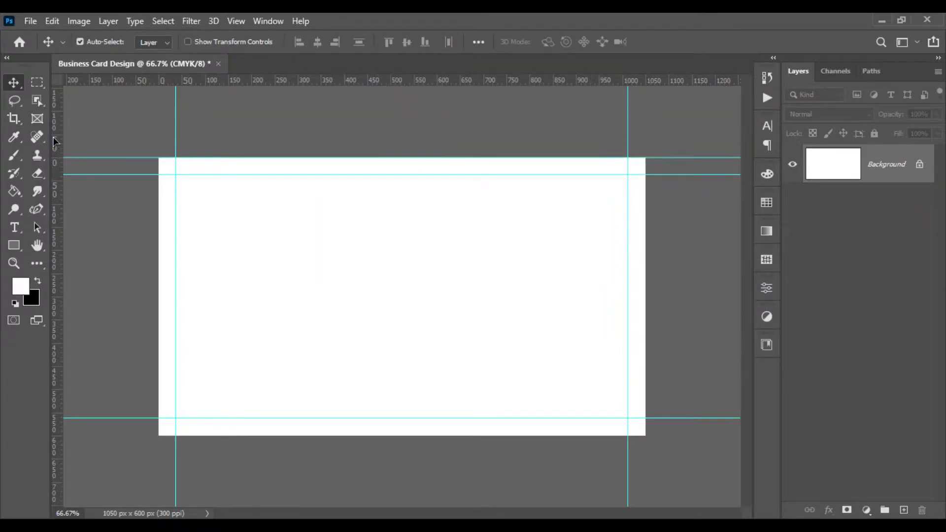
left_click_drag(57, 210, 159, 224)
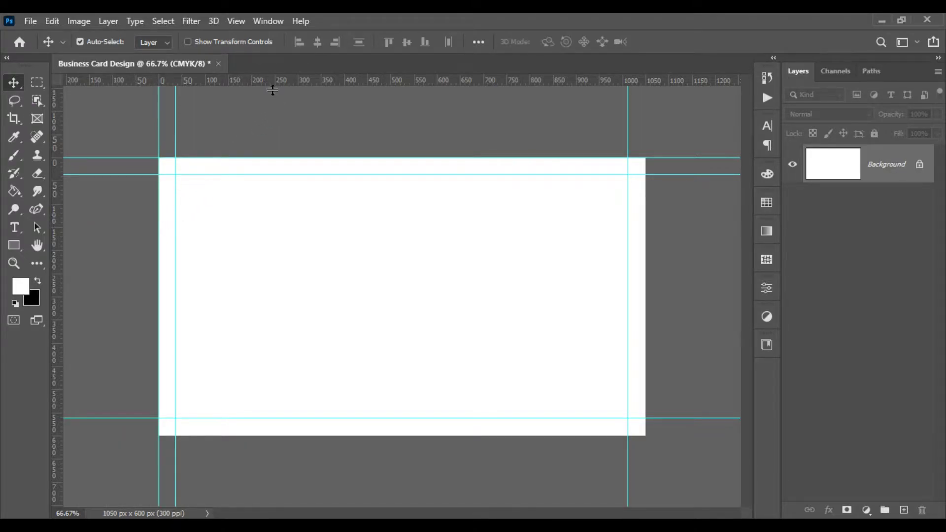
left_click_drag(274, 83, 244, 436)
left_click_drag(58, 280, 646, 311)
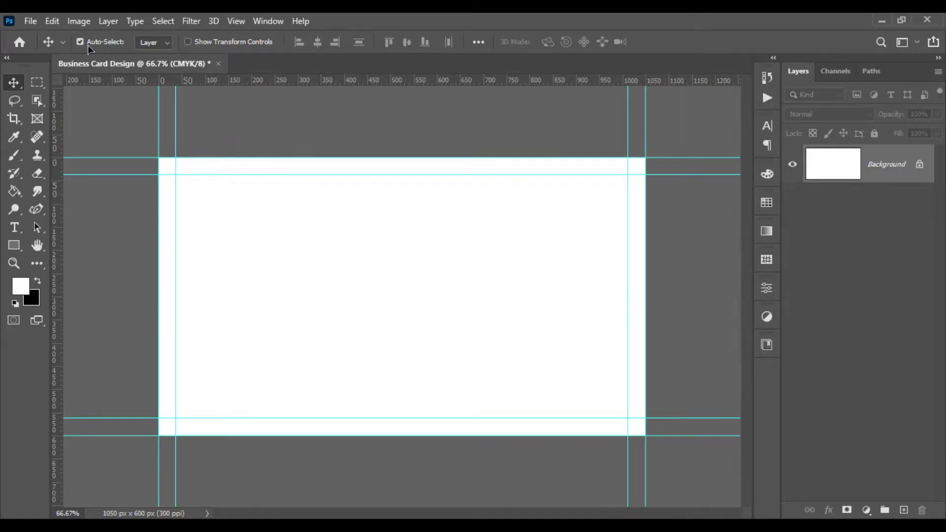
Step: Extend the canvas by another 0.25 inch each way, reaching 1125 × 675 px
left_click(79, 21)
left_click(113, 139)
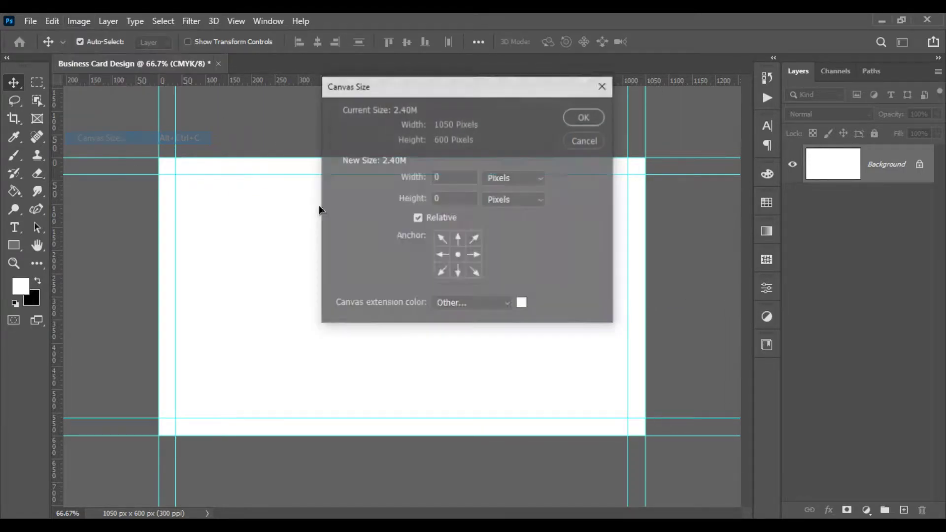
left_click(510, 185)
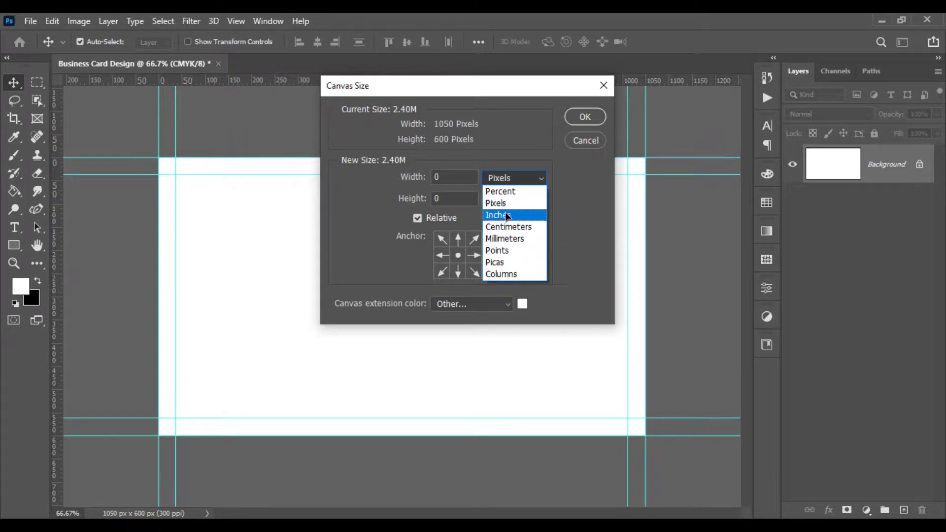
left_click(507, 216)
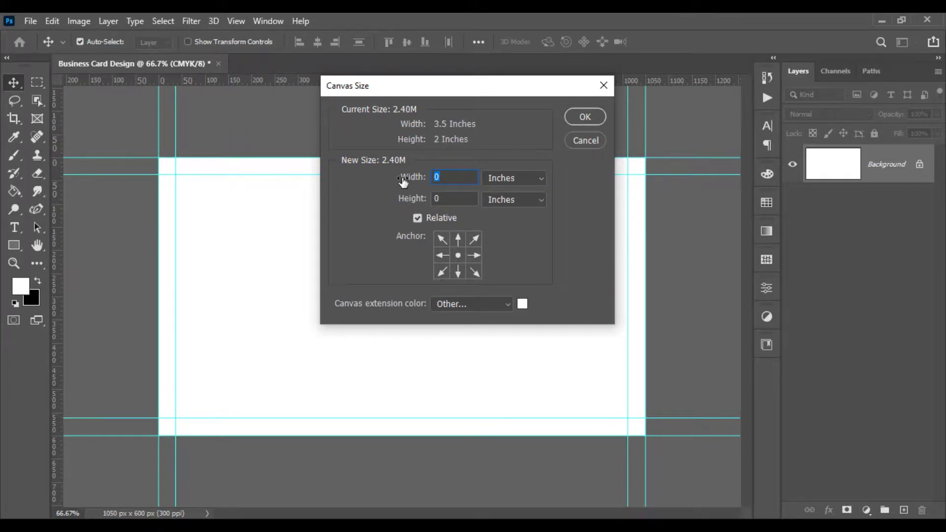
type(".25")
key("Tab")
type(".25")
key("Return")
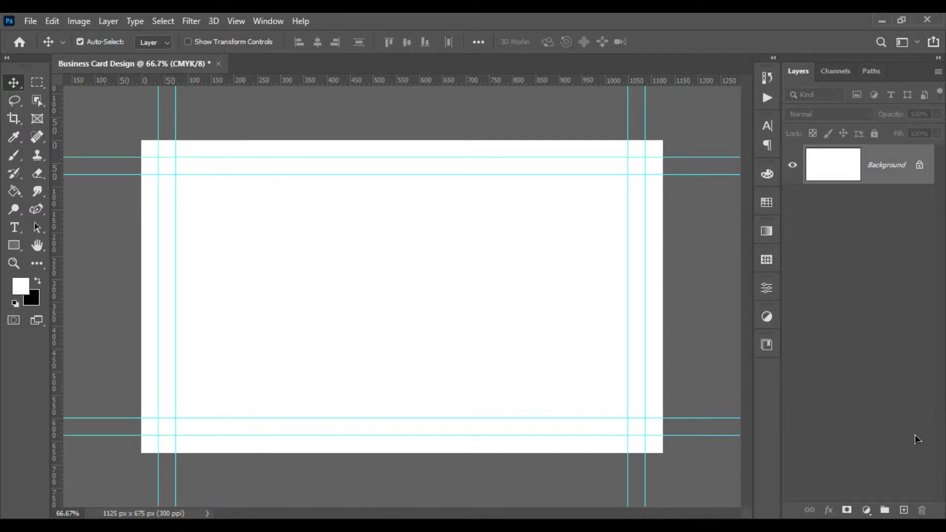
Step: Draw a rectangle shape over the whole canvas and fill it near-white
left_click(14, 244)
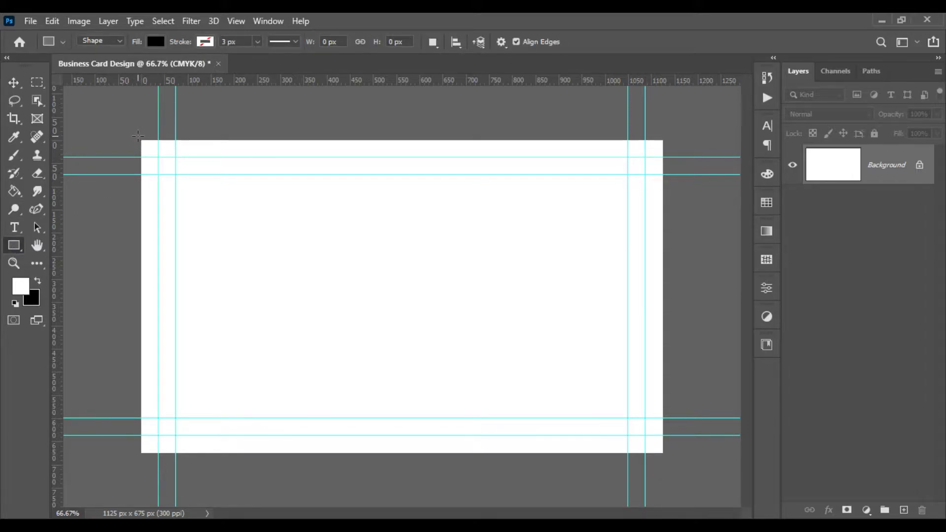
left_click_drag(138, 135, 664, 455)
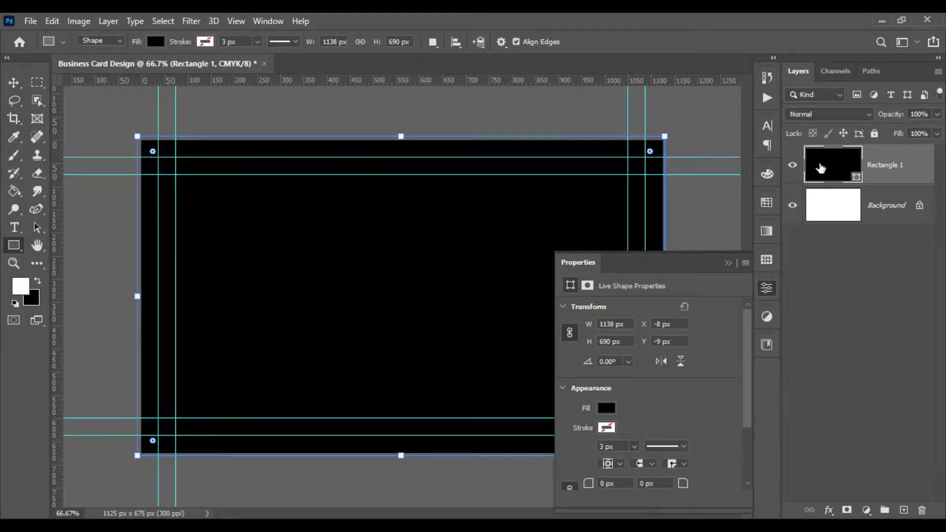
double_click(820, 168)
left_click_drag(548, 271, 481, 230)
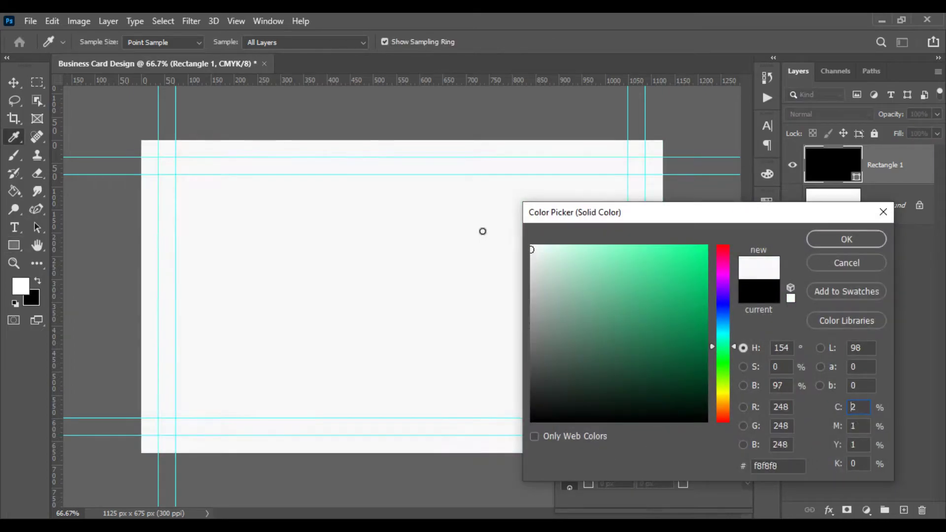
left_click(848, 240)
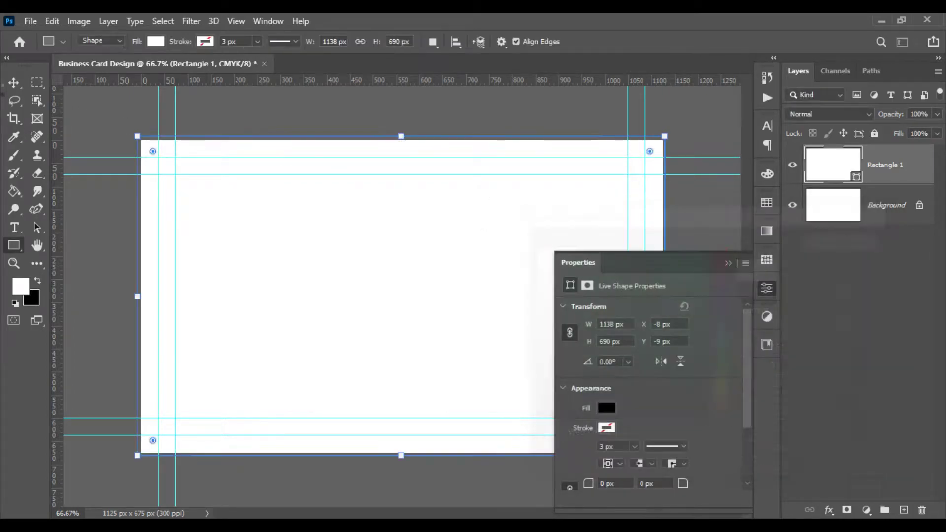
Step: Rename the rectangle layer to BG
left_click(13, 82)
double_click(881, 165)
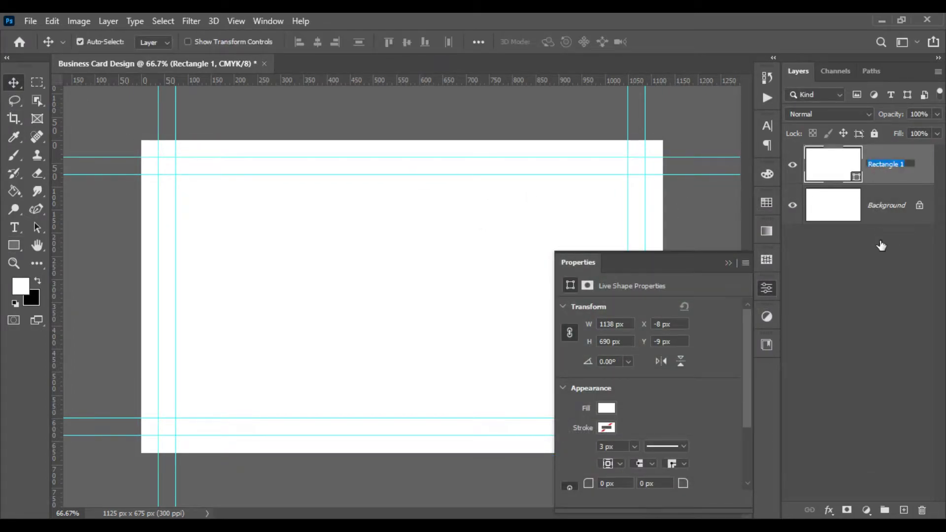
type("BG")
key("Return")
Step: Delete the Background layer and add a vertical guide at about 550 px
left_click(907, 212)
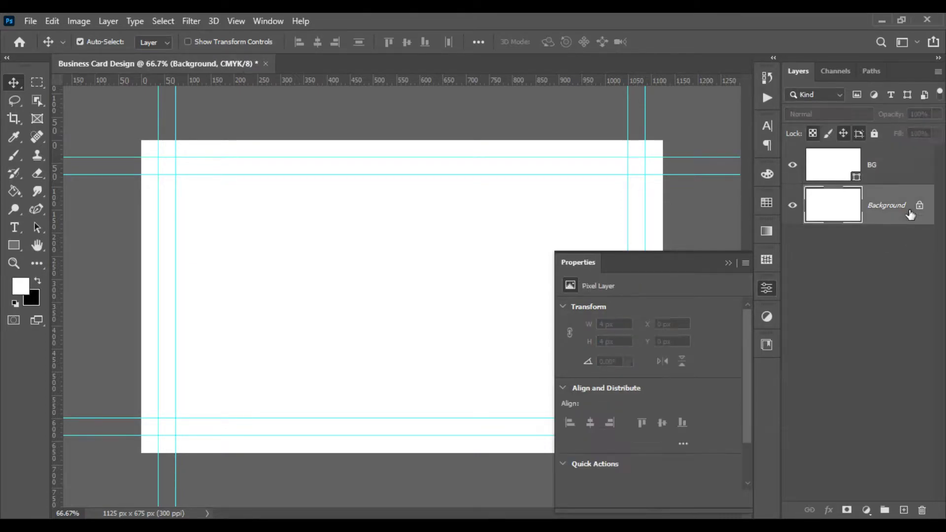
left_click(728, 263)
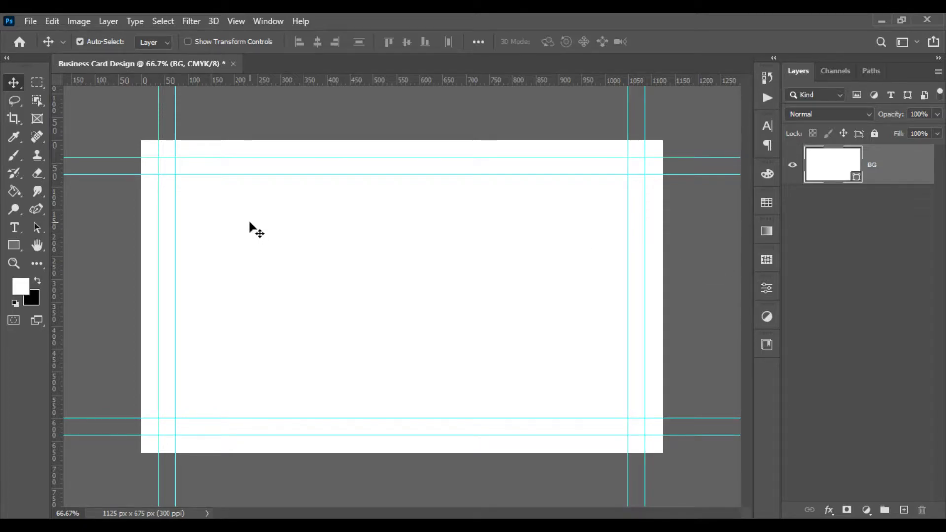
left_click_drag(58, 224, 384, 230)
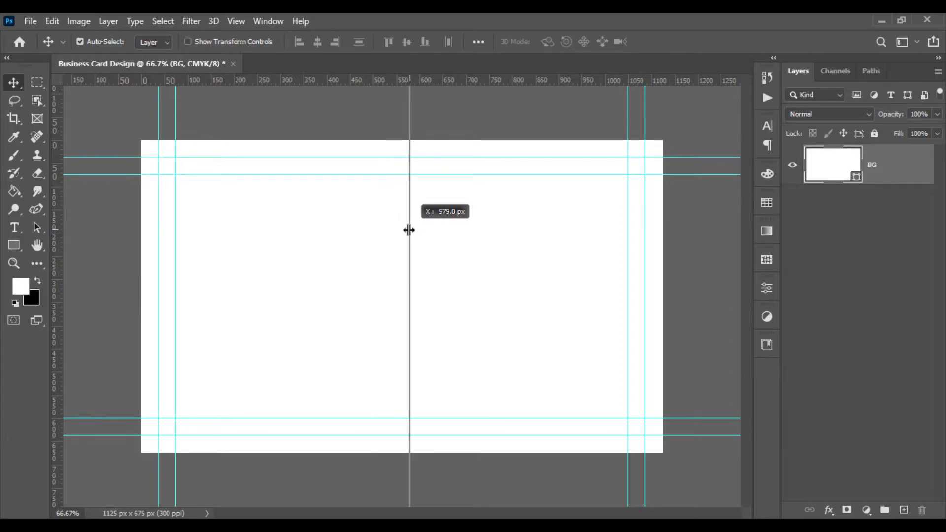
left_click_drag(384, 229, 402, 230)
scroll(312, 242, "up", 1)
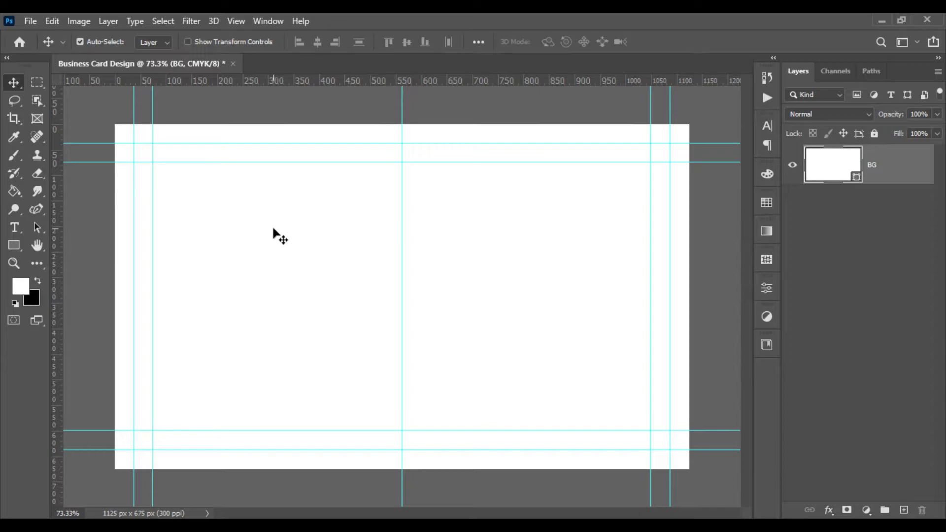
Step: Open infinity.psd, drag its logo onto the card and scale it to about 43%
left_click(31, 21)
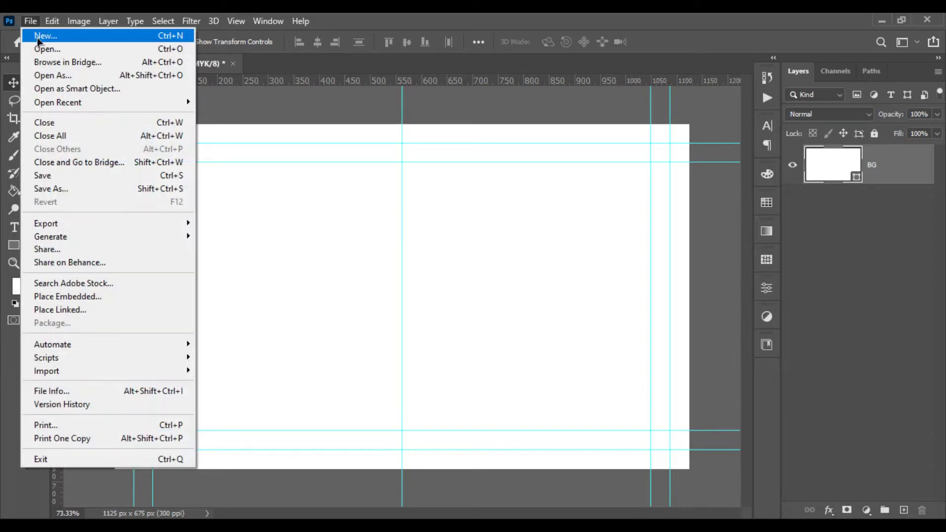
left_click(44, 49)
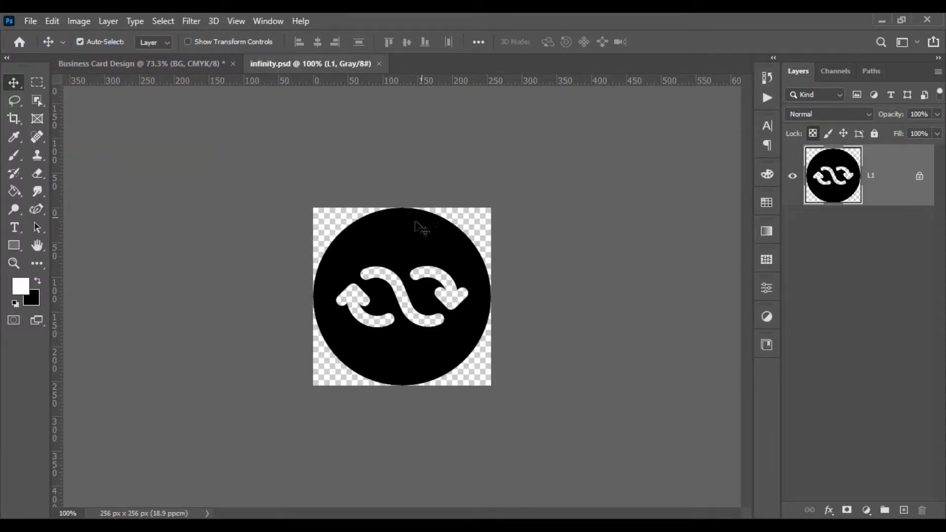
mouse_move(416, 222)
left_mouse_down()
mouse_move(362, 201)
mouse_move(236, 246)
left_mouse_up()
key("ctrl+t")
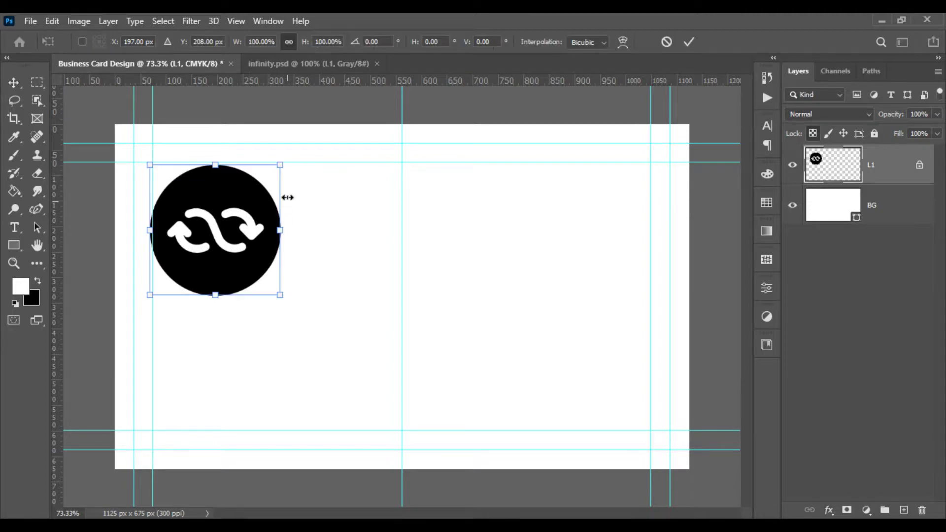
mouse_move(279, 164)
left_mouse_down()
mouse_move(231, 204)
mouse_move(277, 269)
mouse_move(254, 271)
mouse_move(286, 230)
left_mouse_up()
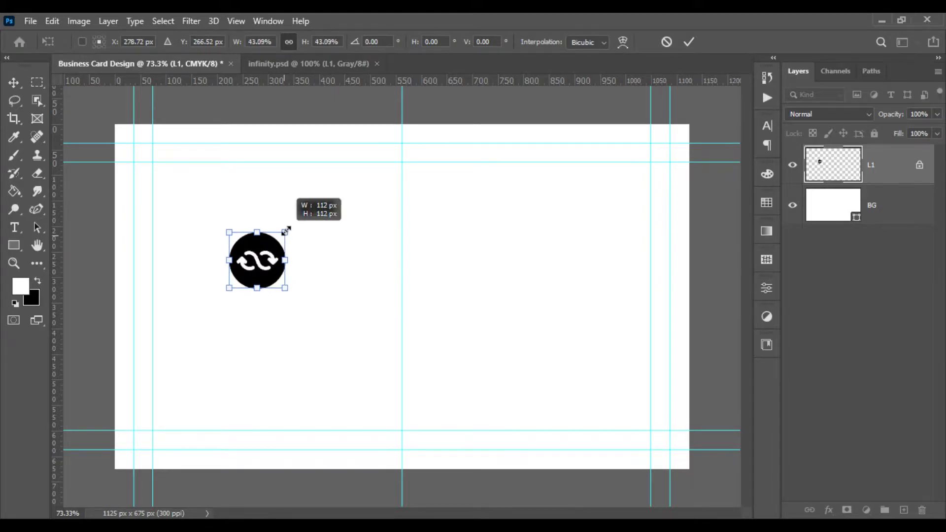
key("Return")
Step: Give the L1 logo a Color Overlay of teal #00A19D
right_click(876, 170)
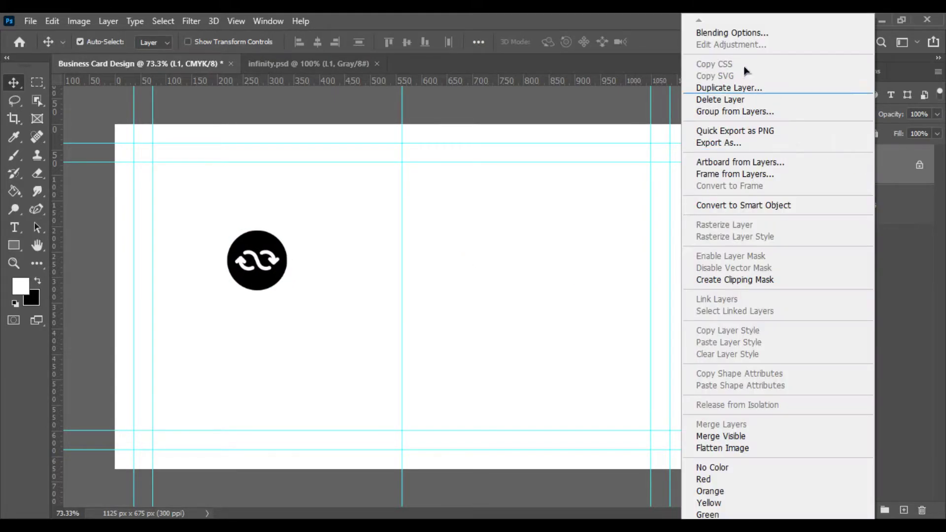
left_click(720, 34)
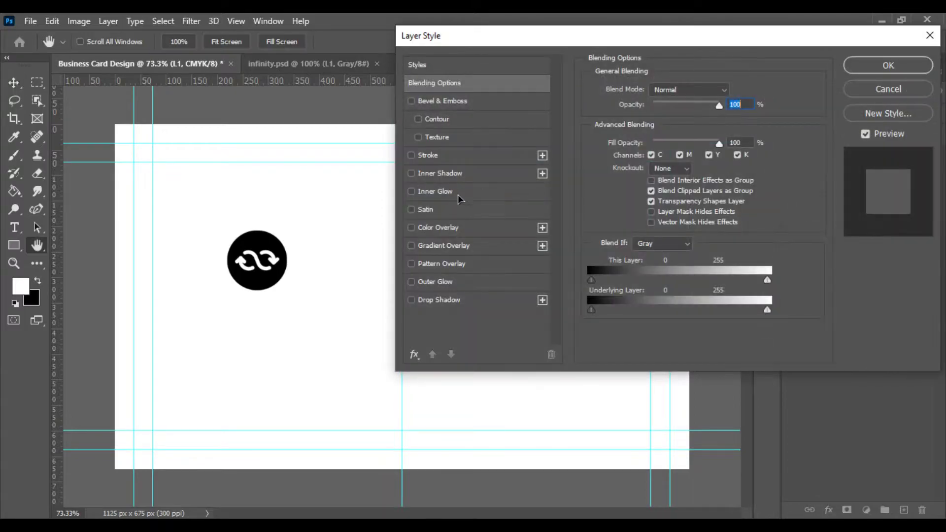
left_click(442, 228)
left_click(732, 91)
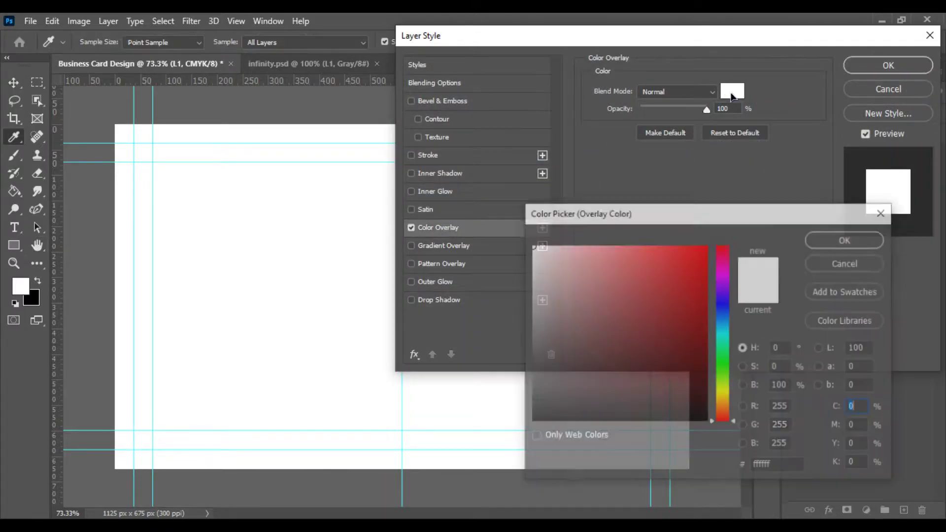
double_click(787, 466)
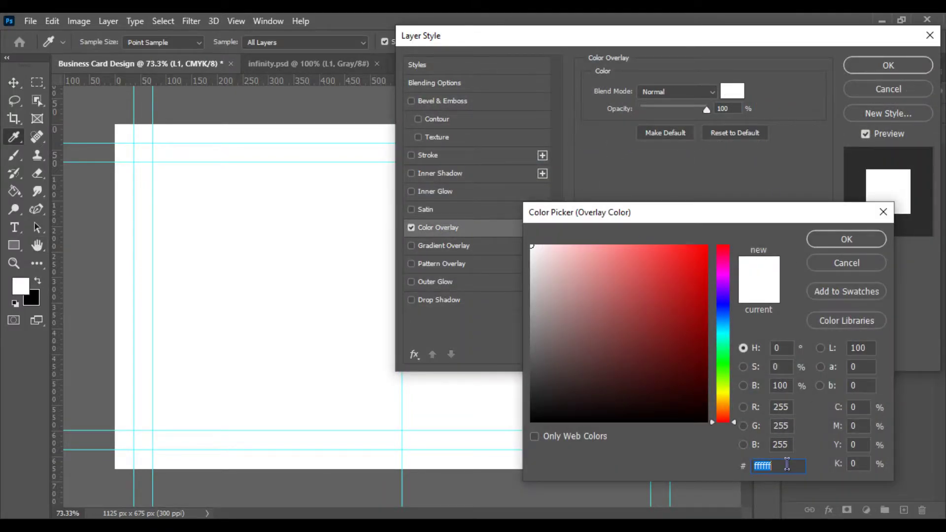
type("00A19D")
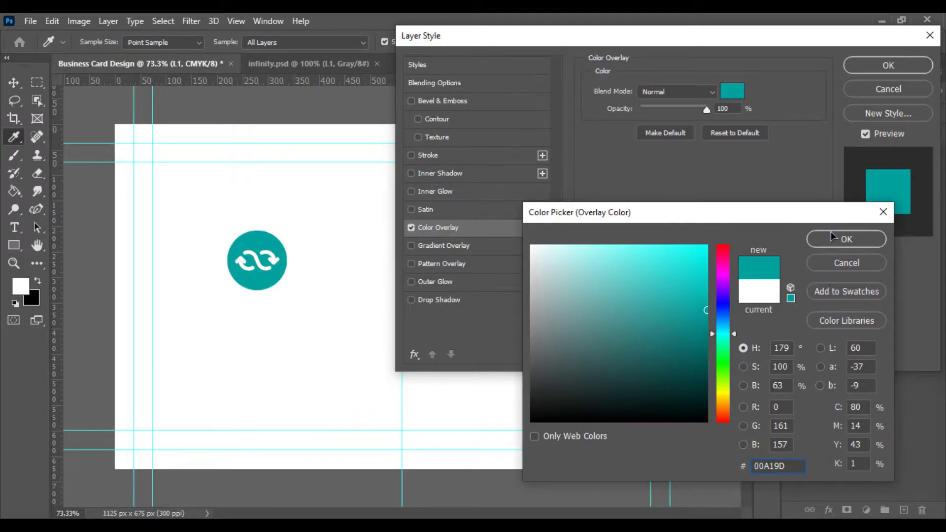
left_click(833, 238)
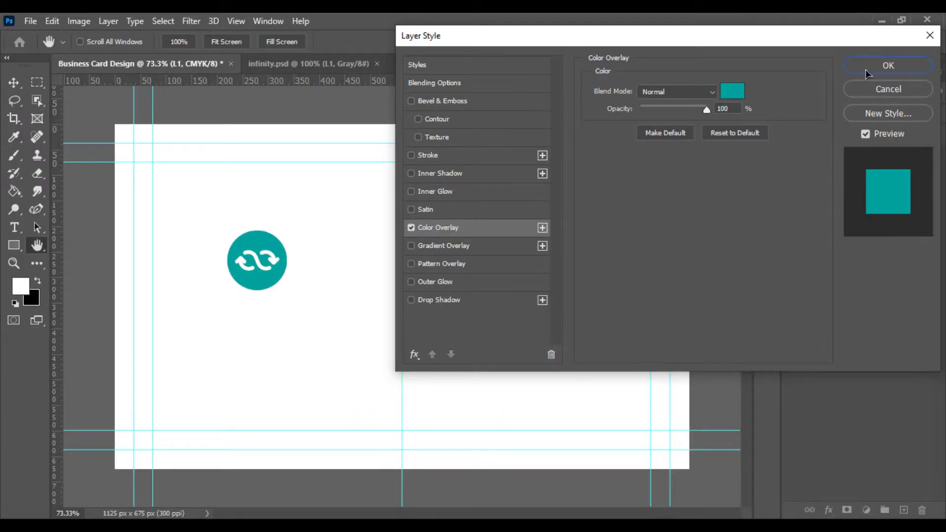
left_click(867, 69)
Step: Centre the logo vertically on the canvas and nudge it slightly right
key("ctrl+a")
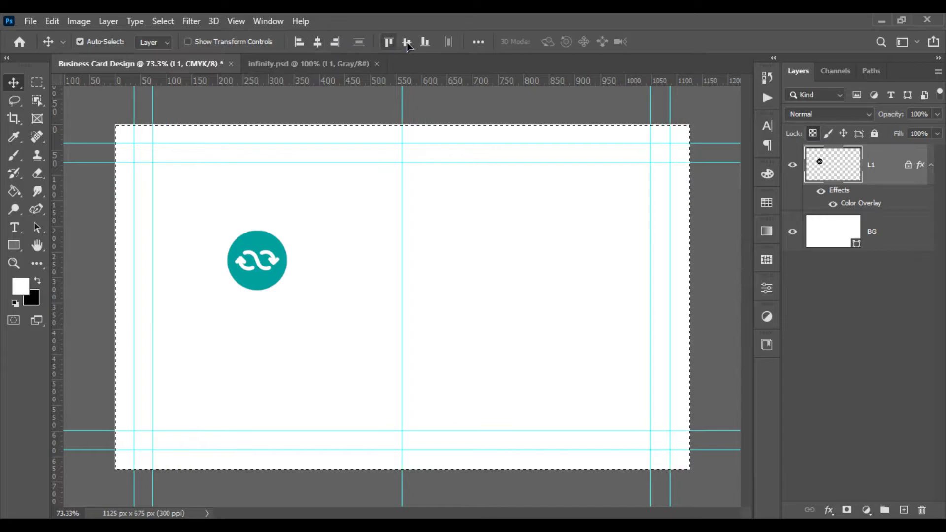
left_click(407, 43)
scroll(171, 338, "up", 1)
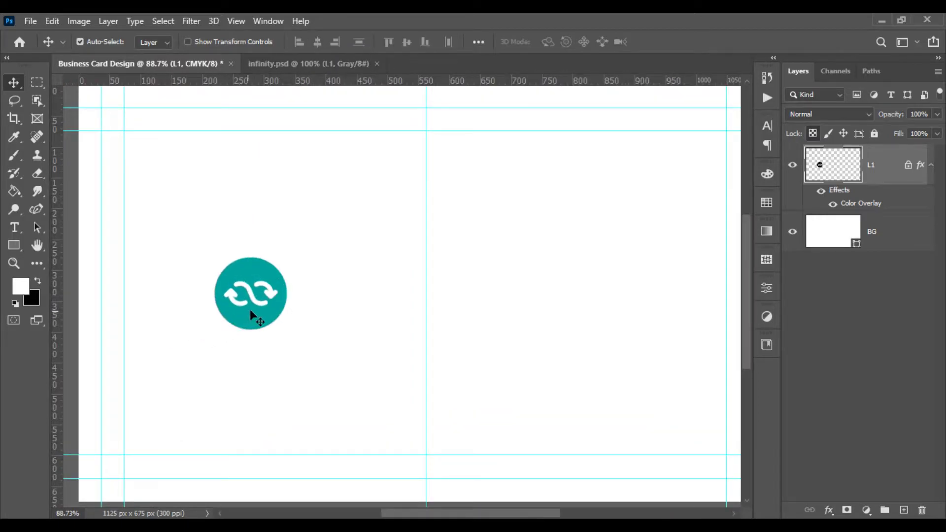
mouse_move(253, 313)
left_mouse_down()
mouse_move(267, 312)
mouse_move(259, 312)
left_mouse_up()
Step: Add a smaller black text layer reading BUSINESS
left_click(14, 227)
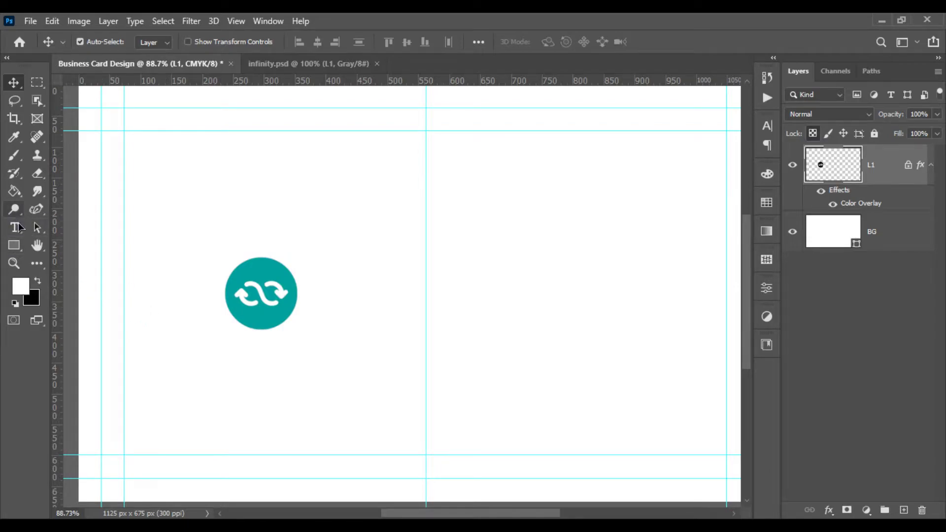
left_click(176, 405)
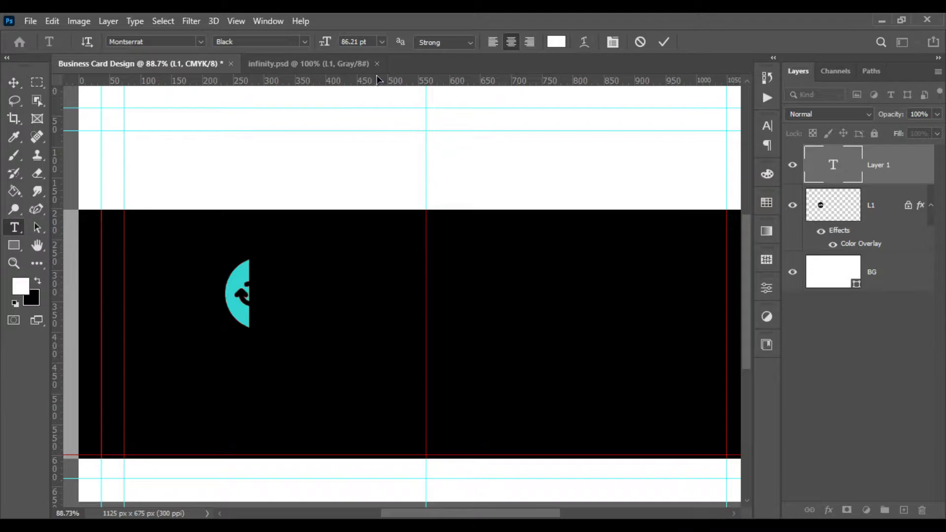
left_click_drag(326, 43, 274, 58)
left_click(556, 42)
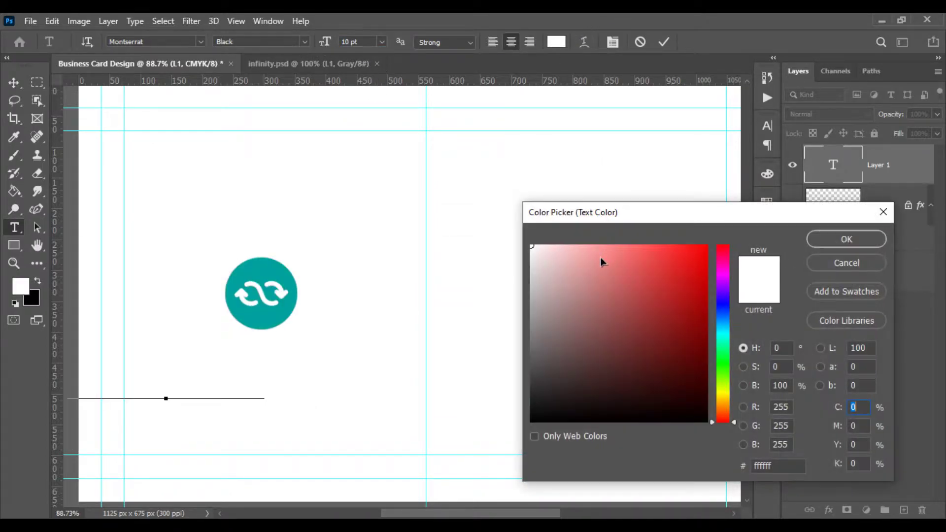
left_click_drag(554, 342, 509, 437)
left_click(842, 240)
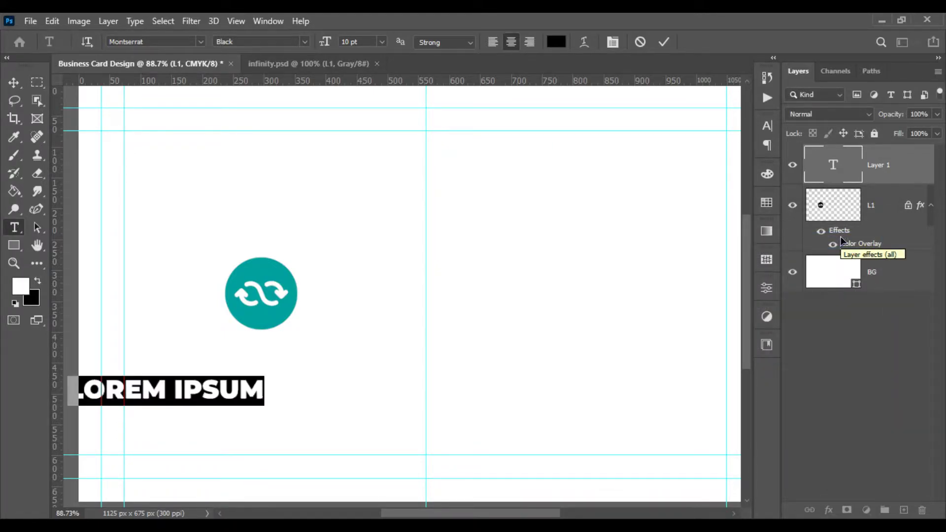
type("BUSINESS")
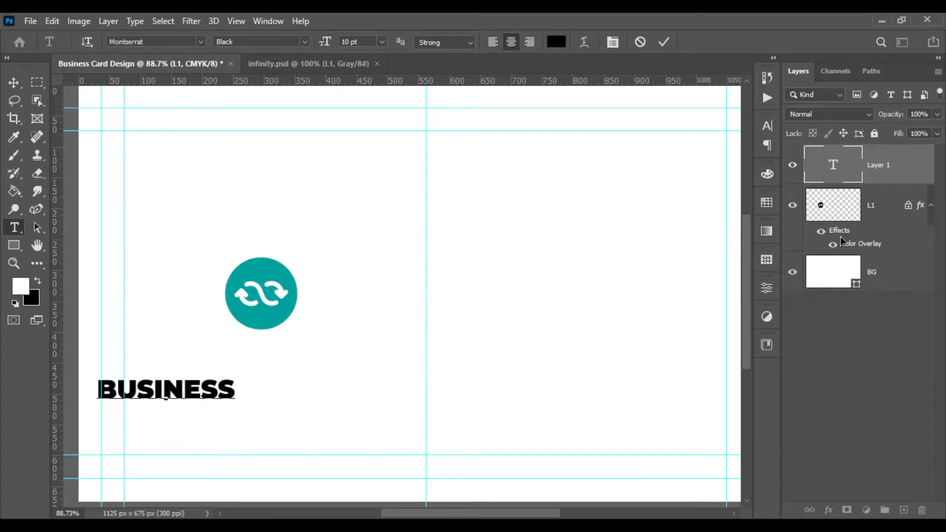
Step: Set the BUSINESS text in Nexa Heavy
key("ctrl+a")
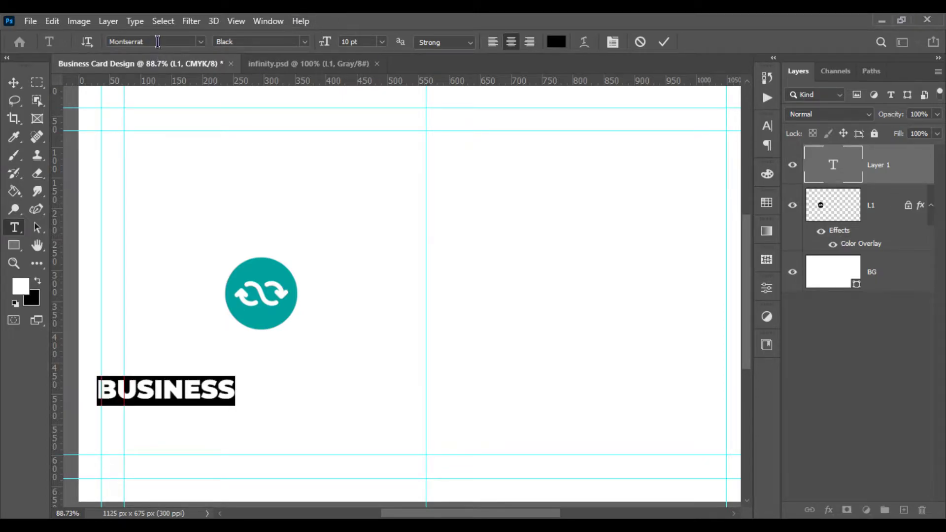
left_click(156, 42)
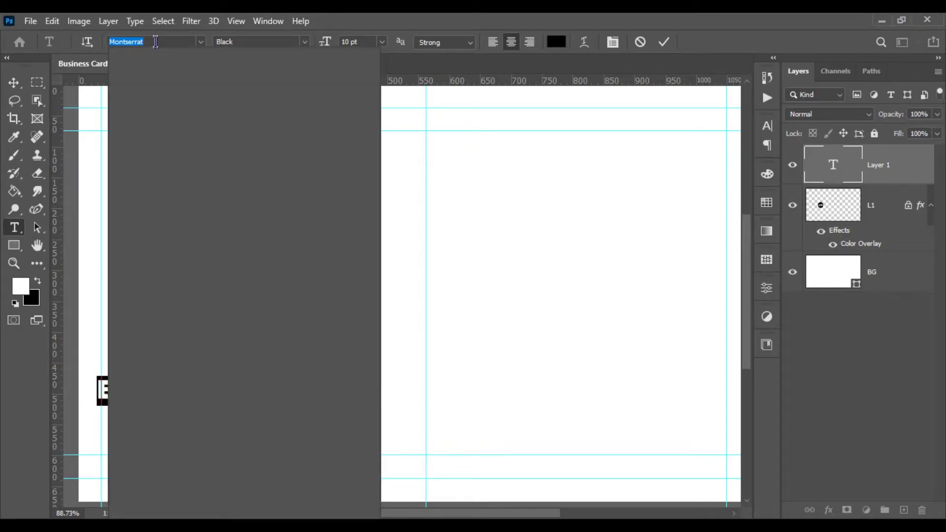
type("NB")
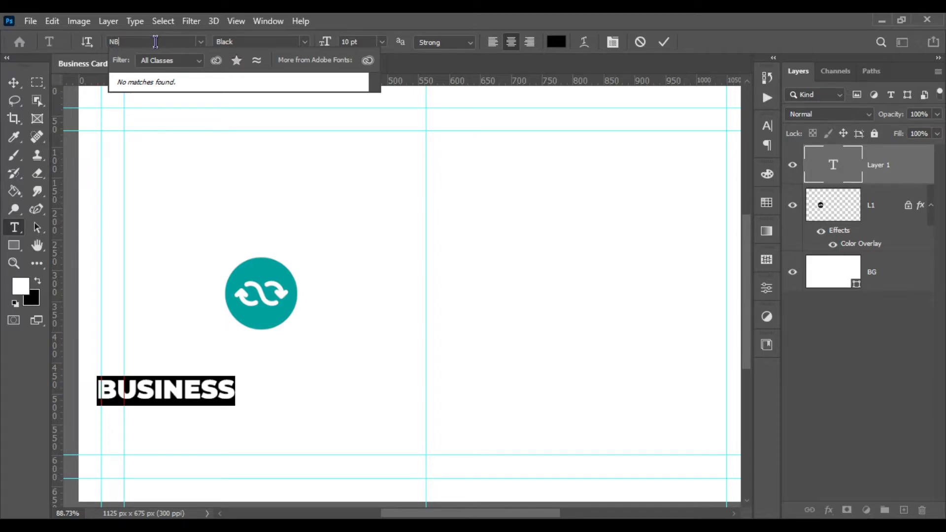
key("BackSpace")
type("EXA")
key("Down")
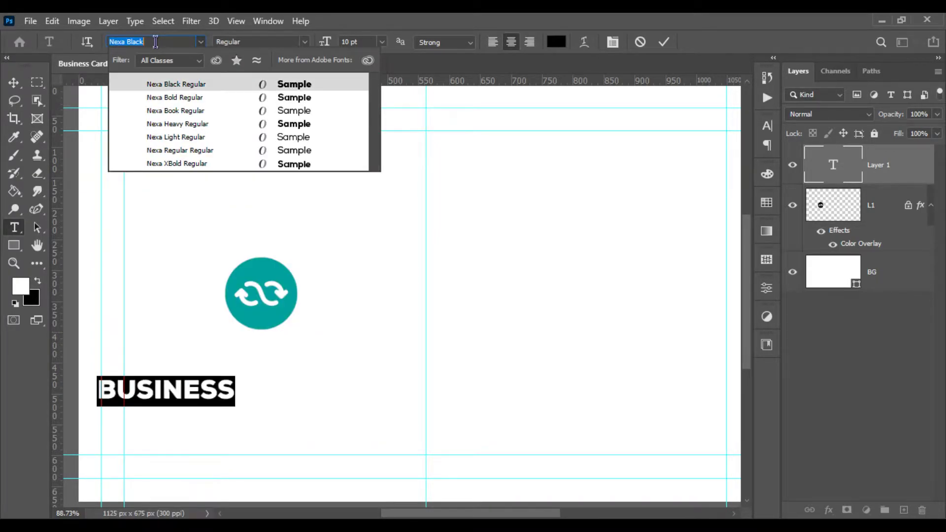
key("Down")
key("Down")
key("Down")
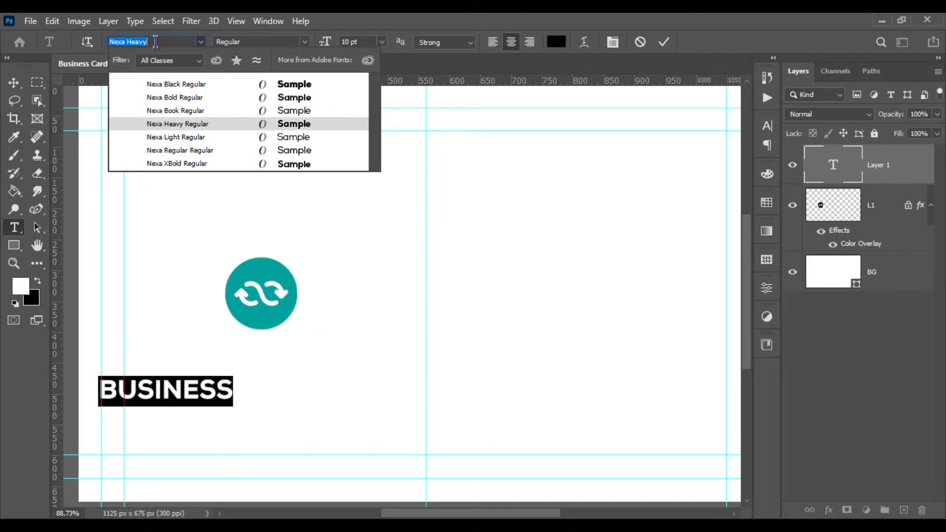
key("Return")
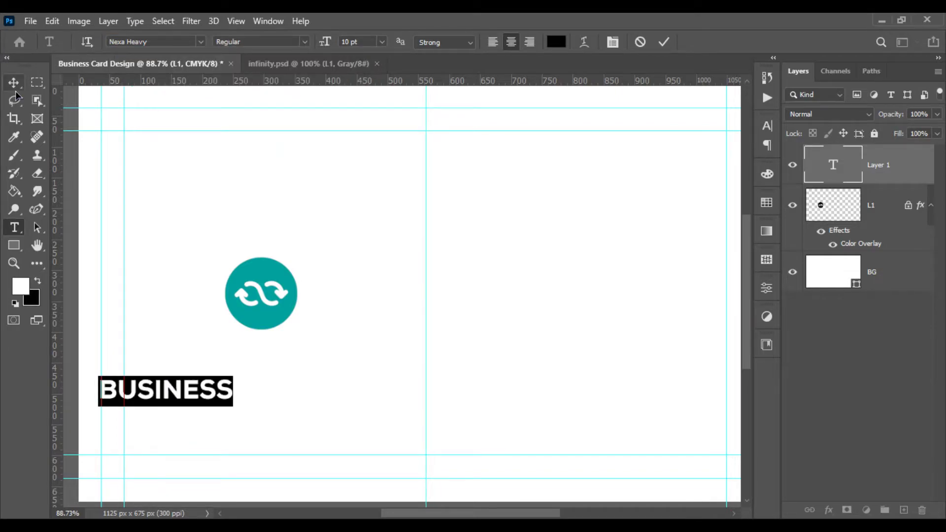
Step: Move BUSINESS centred just beneath the logo and select both layers
left_click(14, 82)
mouse_move(192, 393)
left_mouse_down()
mouse_move(311, 377)
mouse_move(287, 360)
mouse_move(312, 349)
left_mouse_up()
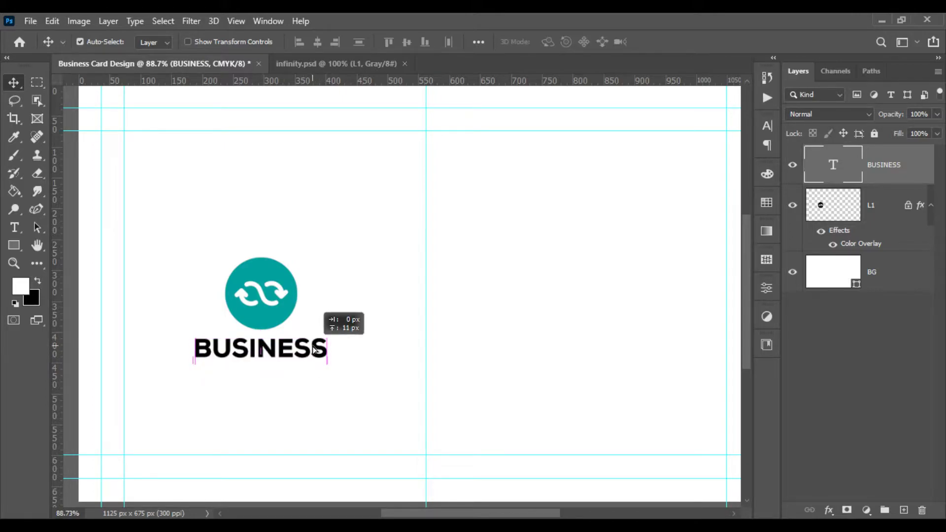
left_click_drag(314, 354, 313, 353)
left_click(805, 216, "shift")
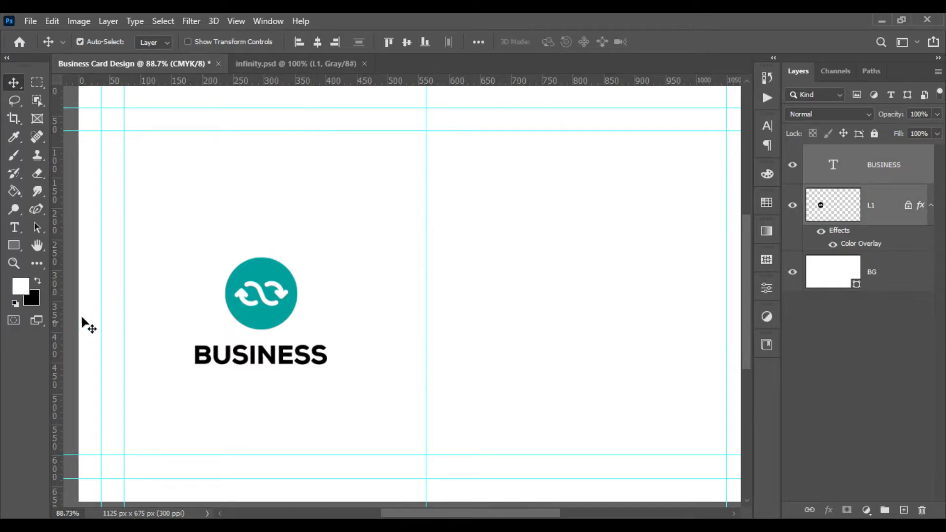
Step: Add a SLOGAN text line below BUSINESS set in Nexa Light
left_click(14, 228)
left_click(219, 417)
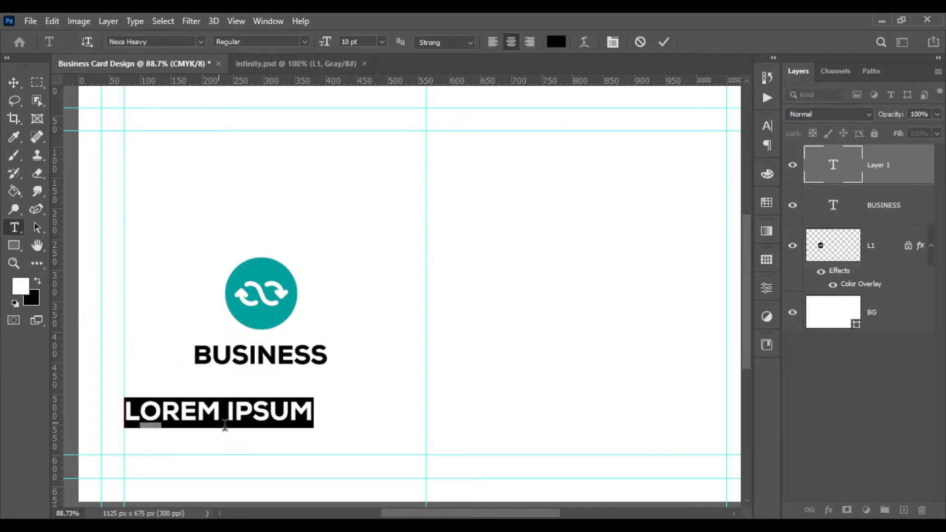
type("SLOGA")
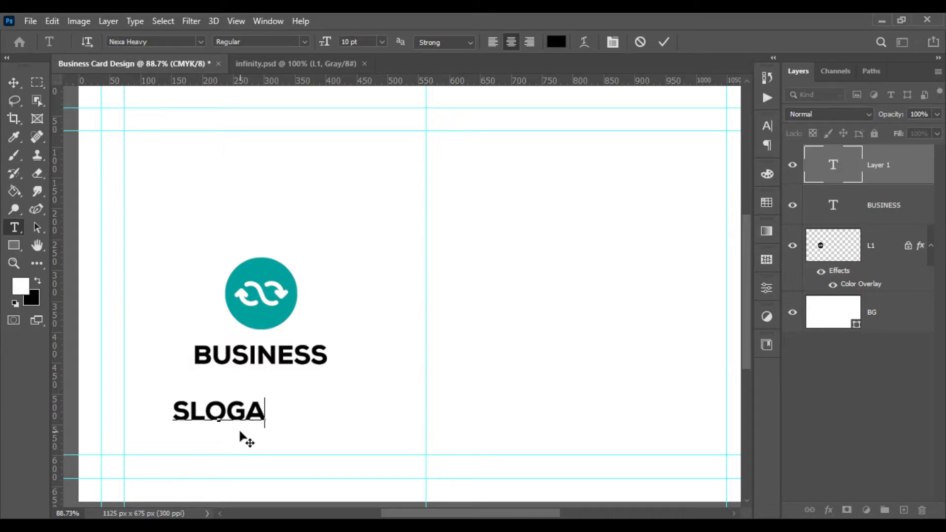
type("N")
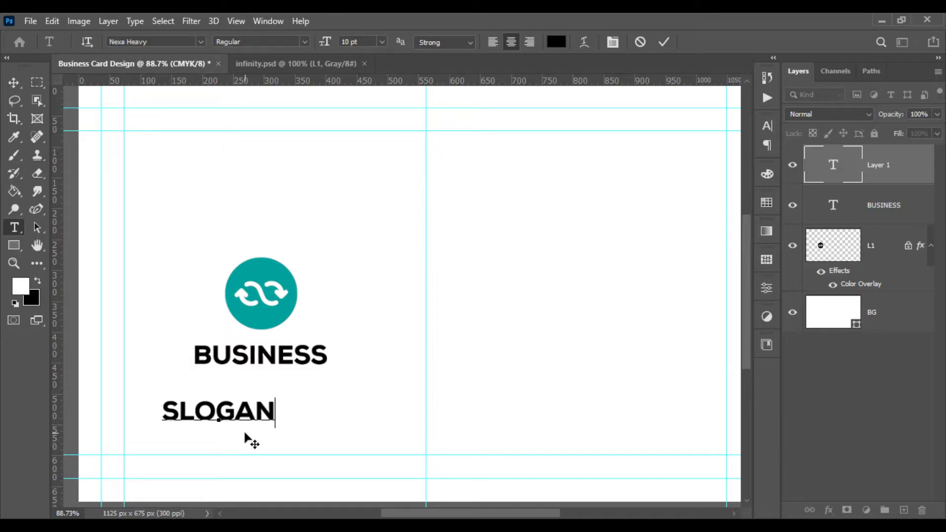
double_click(245, 413)
left_click(147, 41)
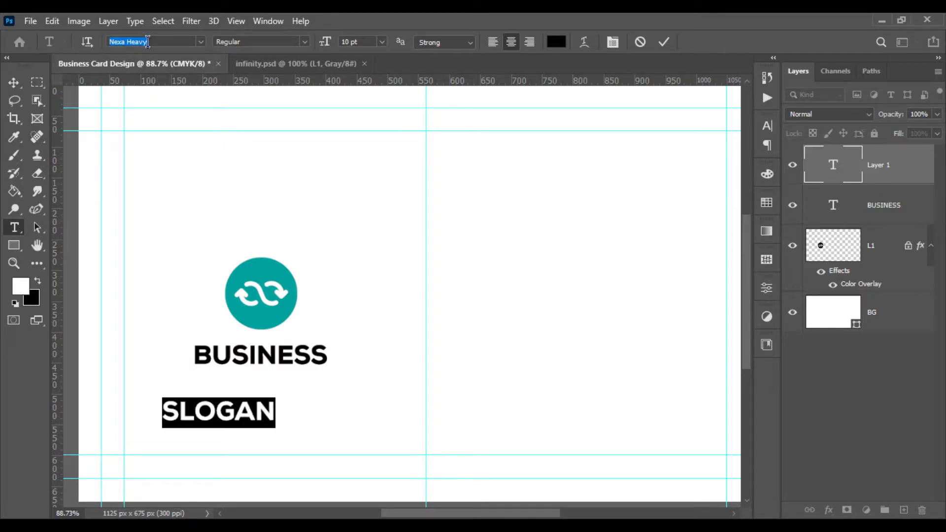
type("nexa")
key("Down")
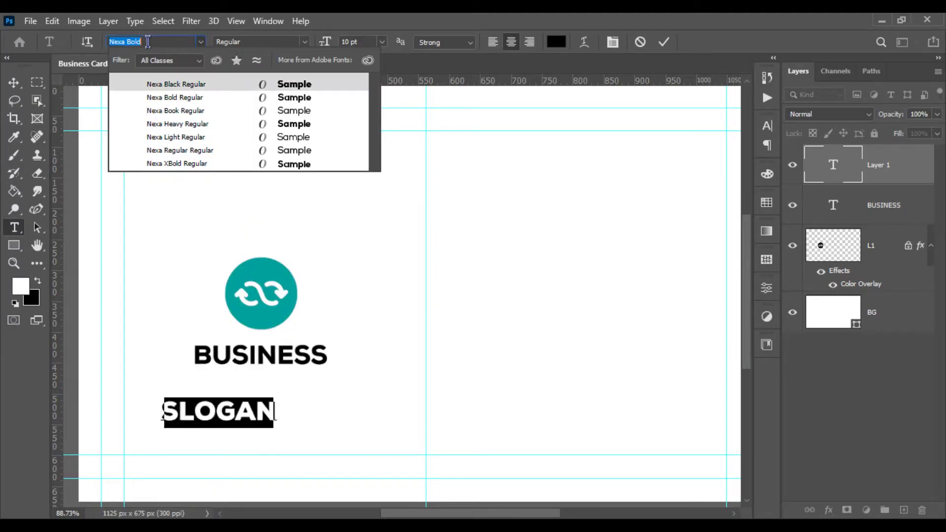
key("Down")
key("Down")
key("Down")
key("Down")
key("Down")
key("Up")
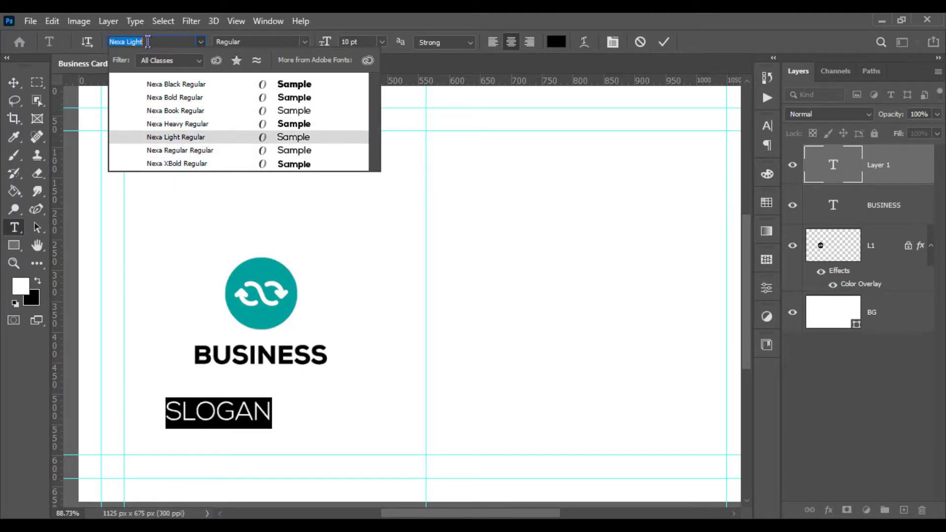
key("Return")
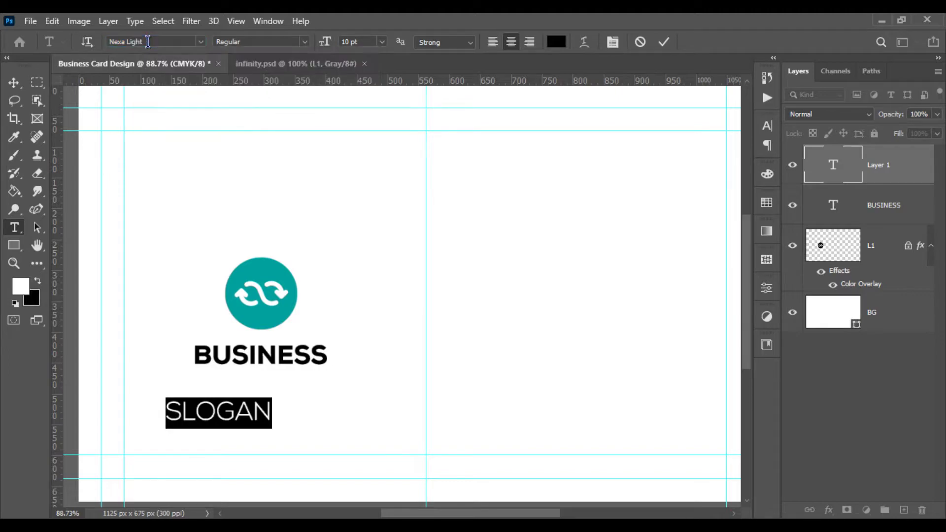
Step: Scale SLOGAN to about 63%, place it beneath BUSINESS, and fit the card in view
left_click(14, 82)
key("ctrl+t")
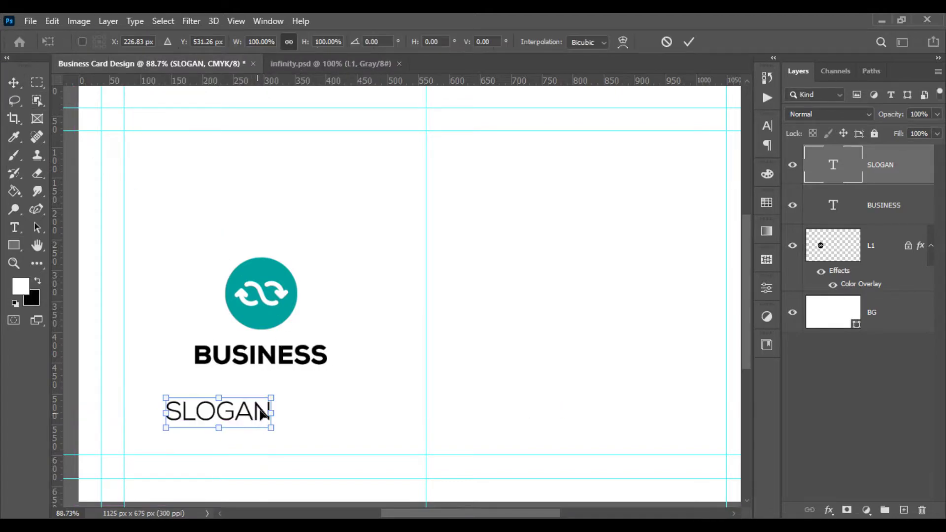
mouse_move(264, 398)
left_mouse_down()
mouse_move(253, 400)
mouse_move(288, 389)
mouse_move(280, 380)
left_mouse_up()
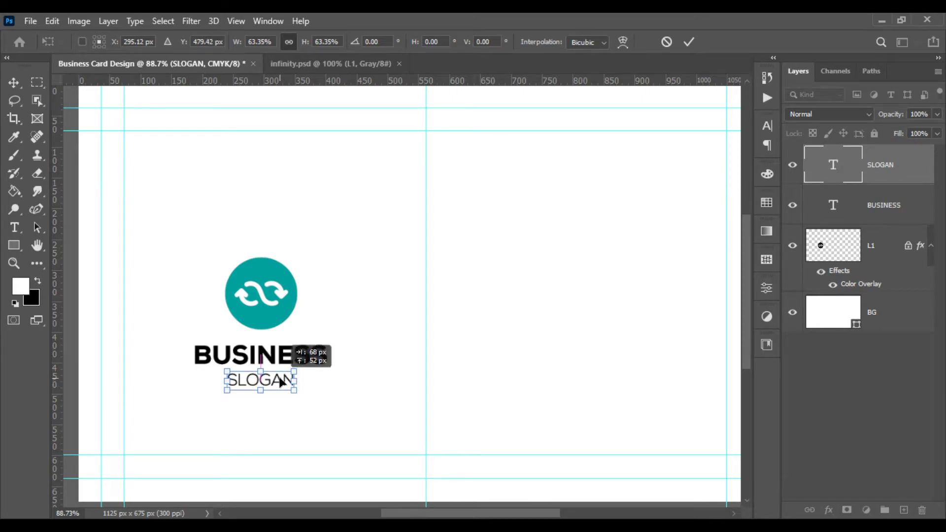
key("Return")
key("ctrl+0")
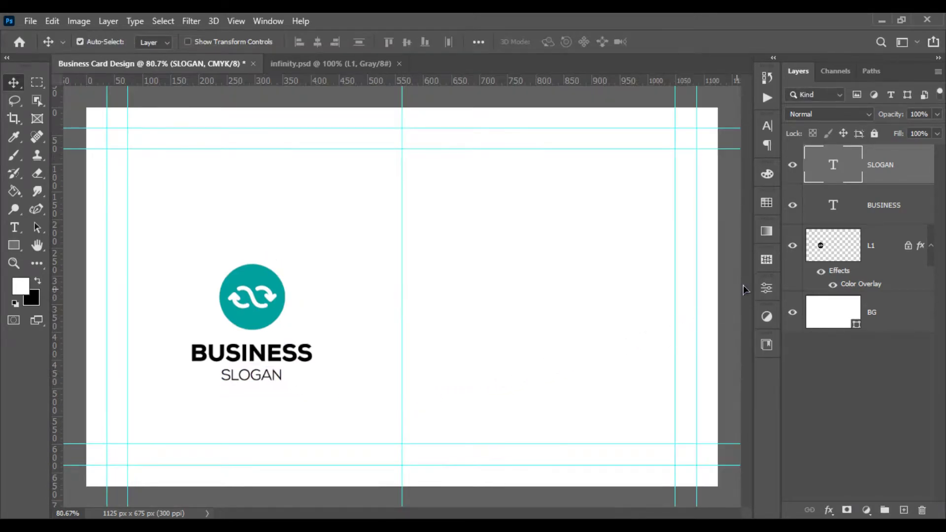
Step: Align SLOGAN, BUSINESS and the L1 logo on their horizontal centres
left_click(856, 243, "shift")
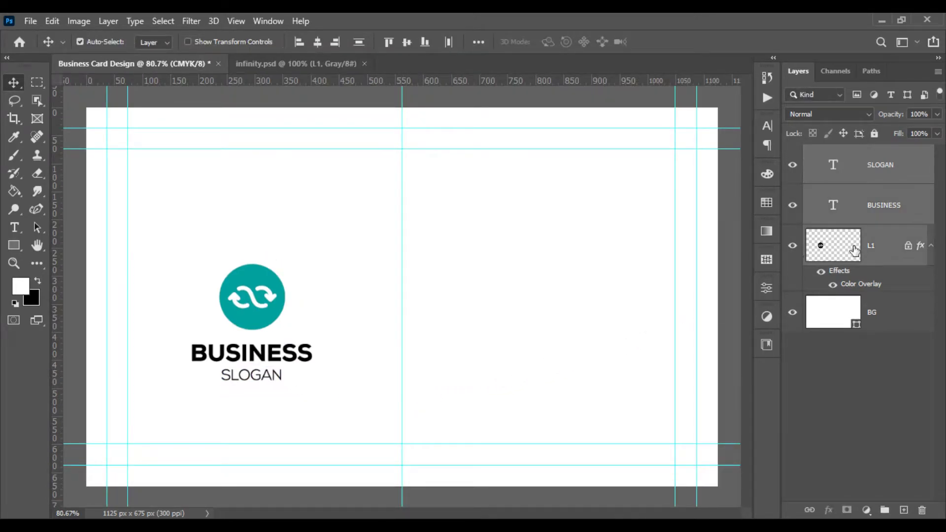
left_click(318, 42)
scroll(246, 389, "up", 2)
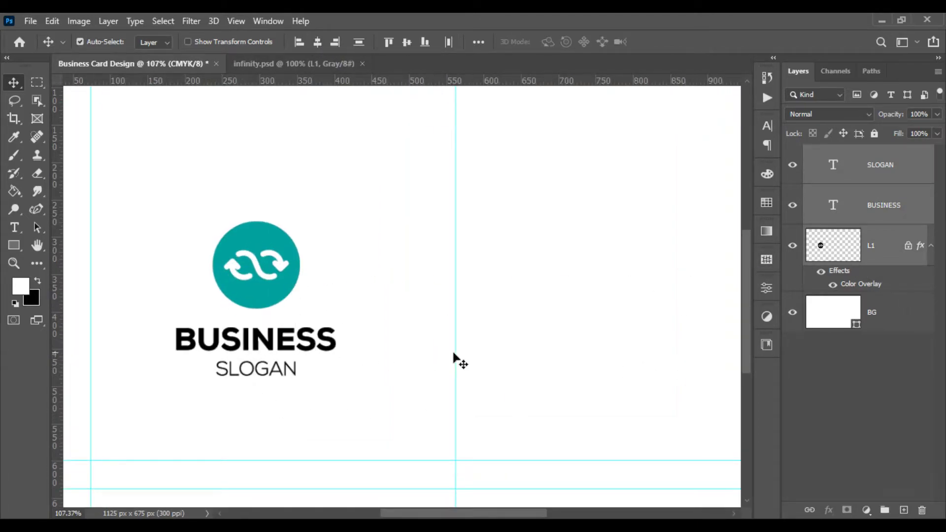
Step: Scale BUSINESS and SLOGAN together to about 119%, then add L1 to the selection
left_click(879, 177)
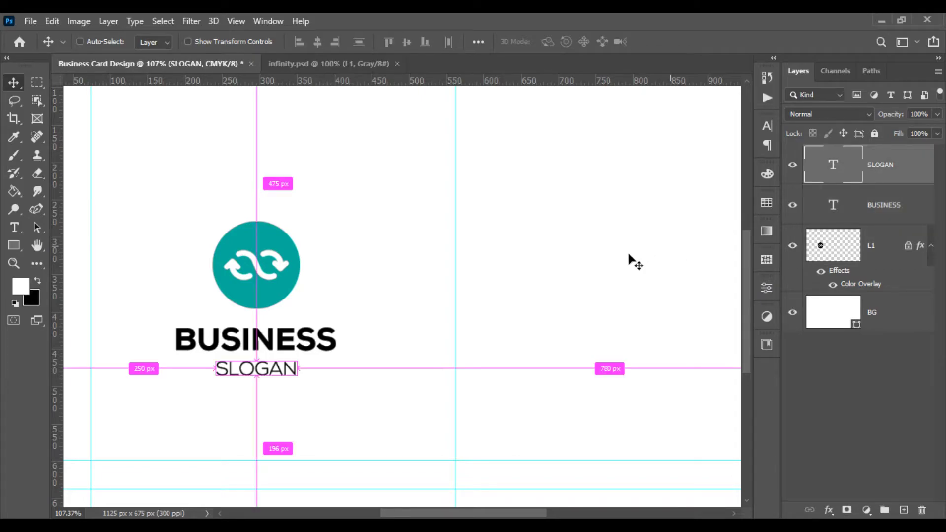
left_click(876, 218, "shift")
key("ctrl+t")
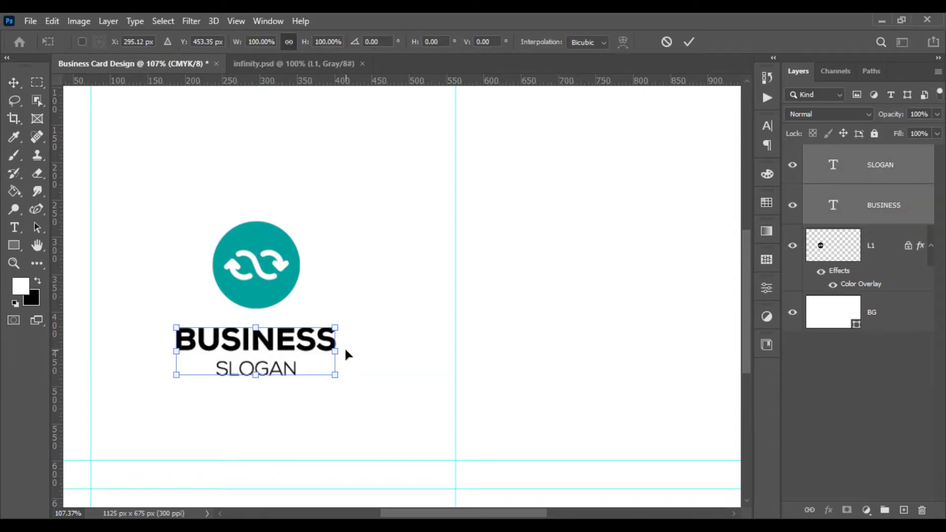
mouse_move(338, 348)
left_mouse_down()
mouse_move(354, 349)
mouse_move(321, 347)
left_mouse_up()
key("Return")
scroll(369, 352, "down", 3)
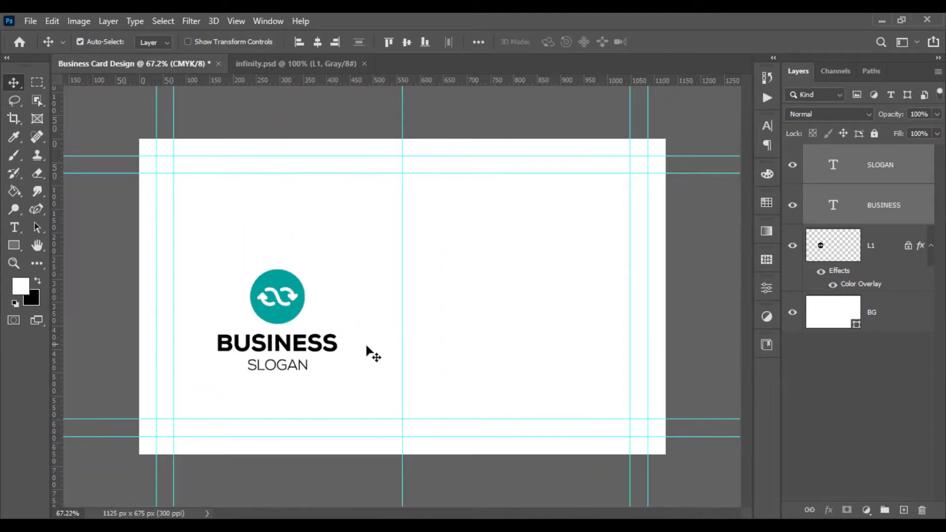
scroll(476, 358, "down", 1)
scroll(477, 358, "up", 1)
left_click(881, 254, "shift")
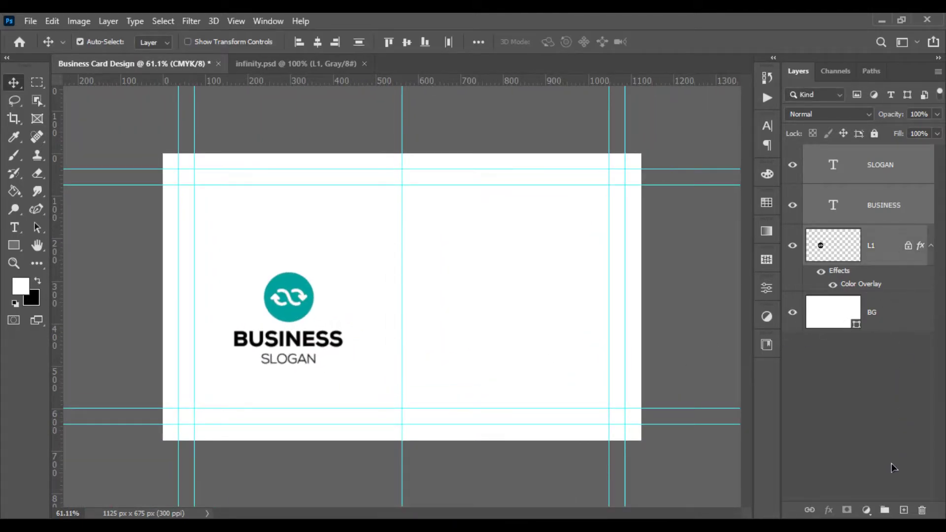
Step: Group the logo, BUSINESS and SLOGAN layers into a group named LOGO
left_click(886, 510)
double_click(843, 153)
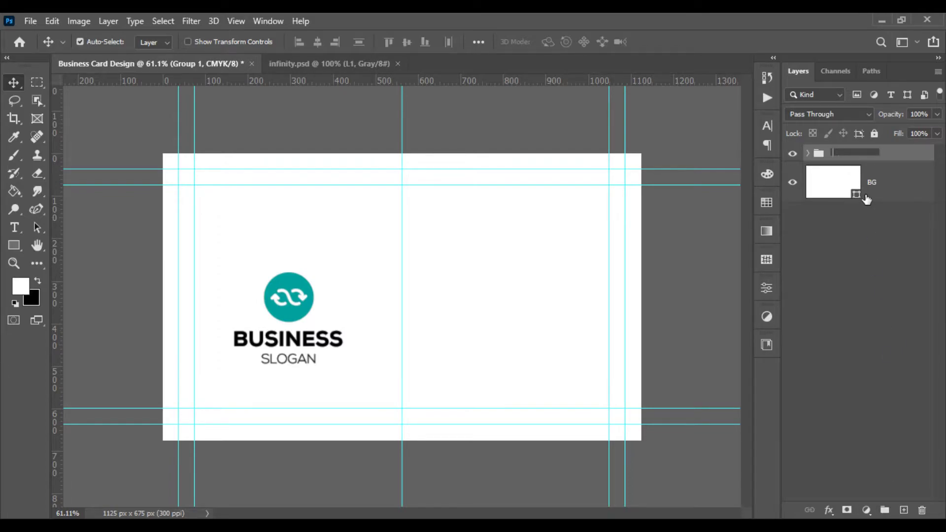
type("LOG")
key("Return")
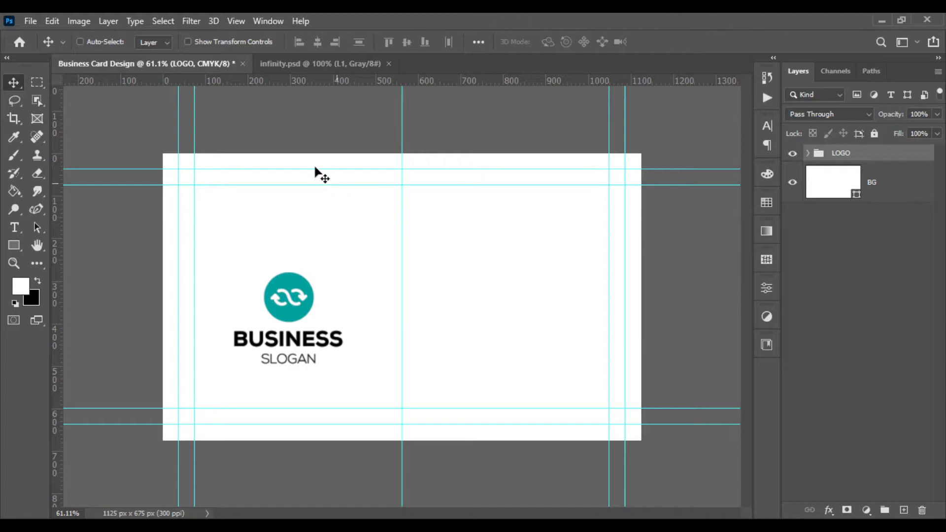
Step: Centre the LOGO group vertically on the card, then nudge it a few pixels right
key("ctrl+a")
left_click(406, 42)
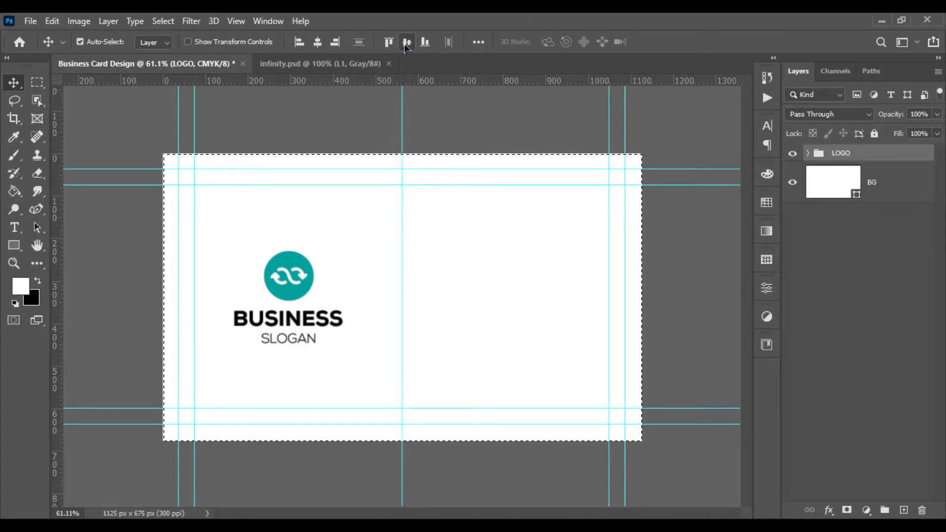
key("ctrl+d")
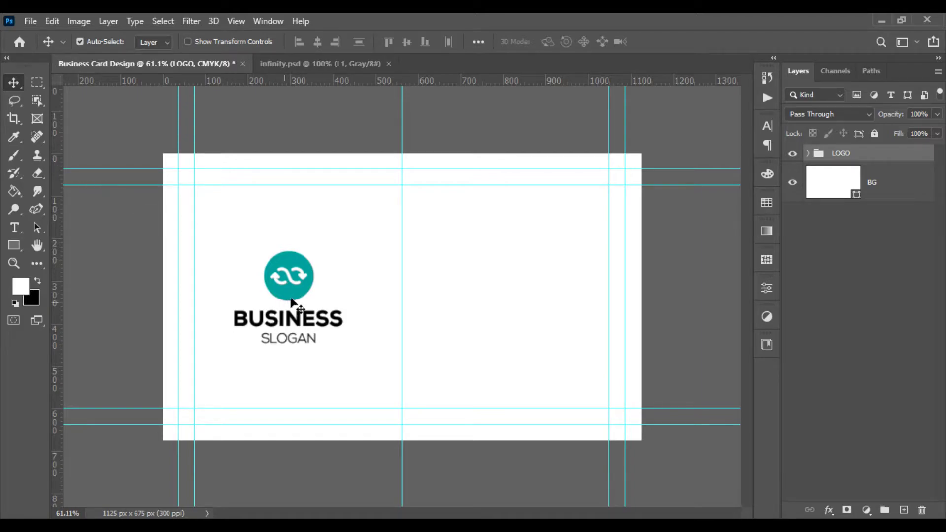
key("ctrl+t")
key("ctrl+0")
left_click_drag(276, 297, 279, 298)
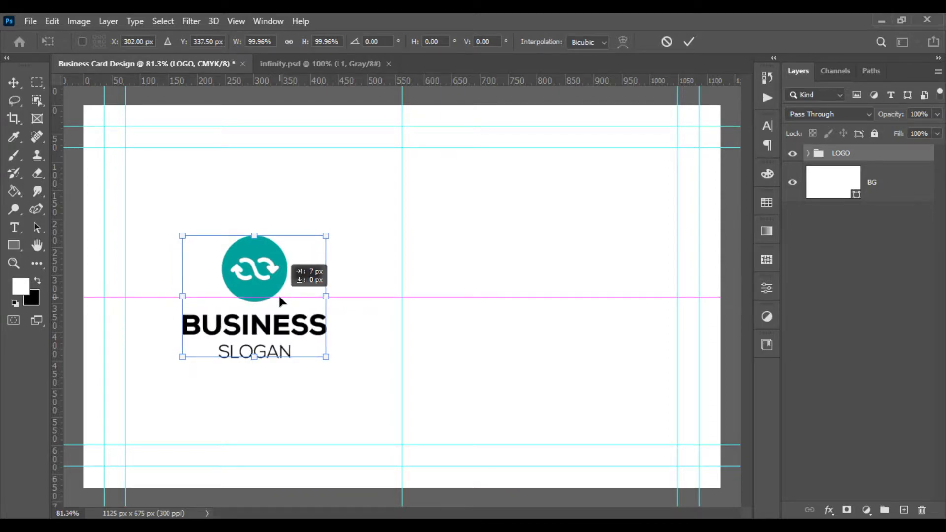
left_click_drag(280, 298, 283, 297)
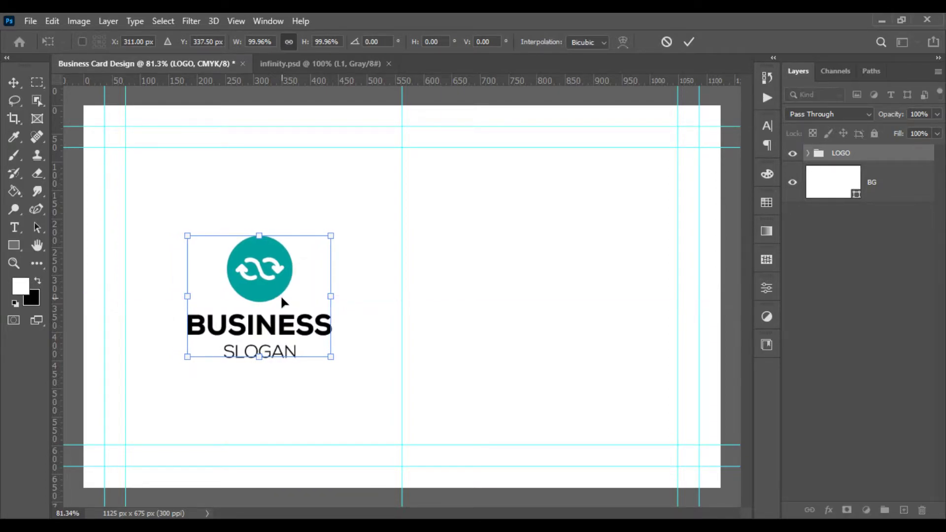
key("Return")
key("ctrl+minus")
key("ctrl+plus")
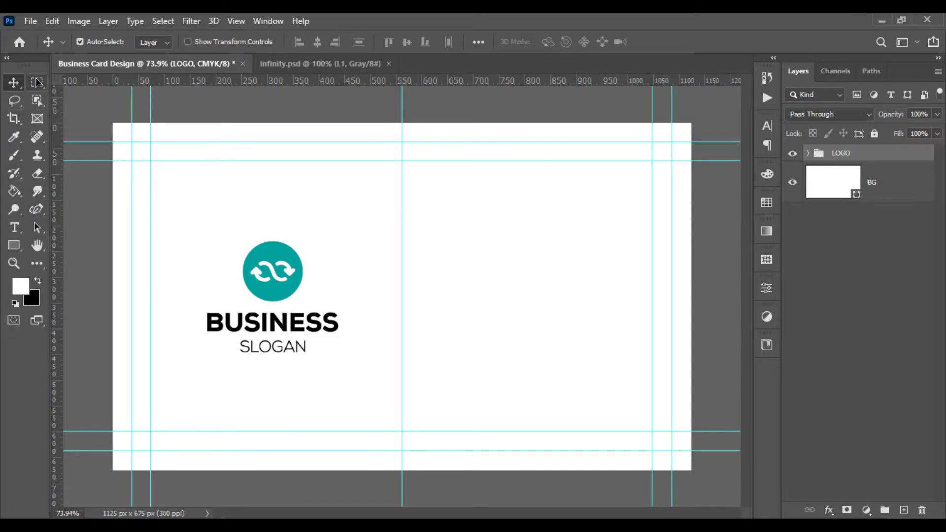
Step: Draw a 526 × 600 px outline-only rectangle with no fill over the card's left half
left_click(14, 244)
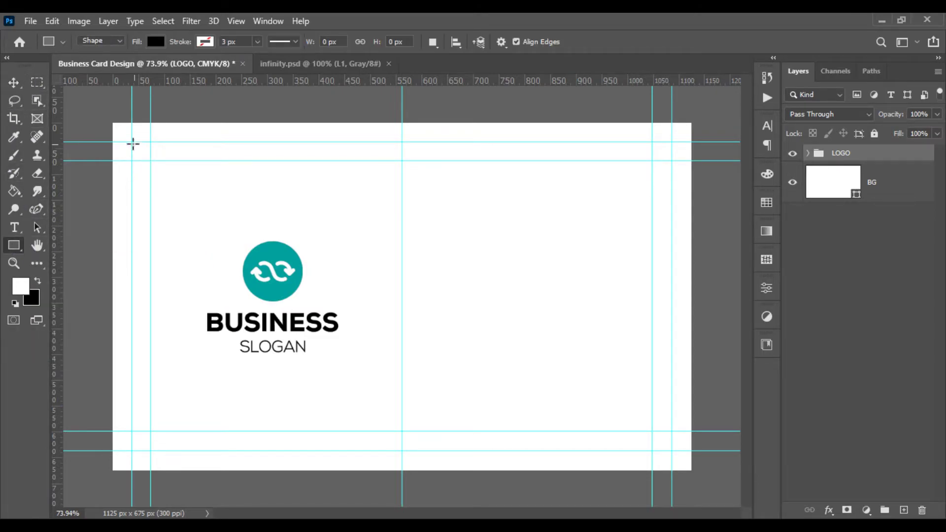
left_click_drag(133, 143, 402, 449)
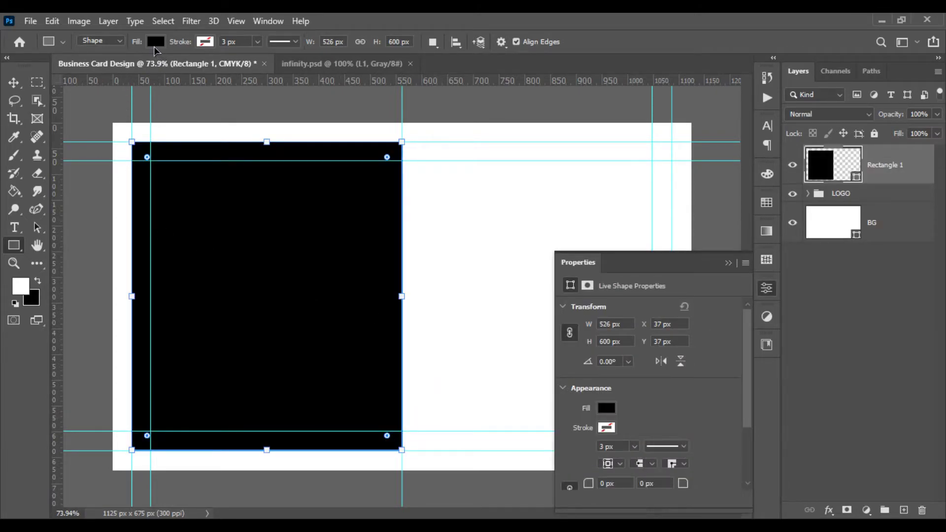
left_click(155, 43)
left_click(74, 68)
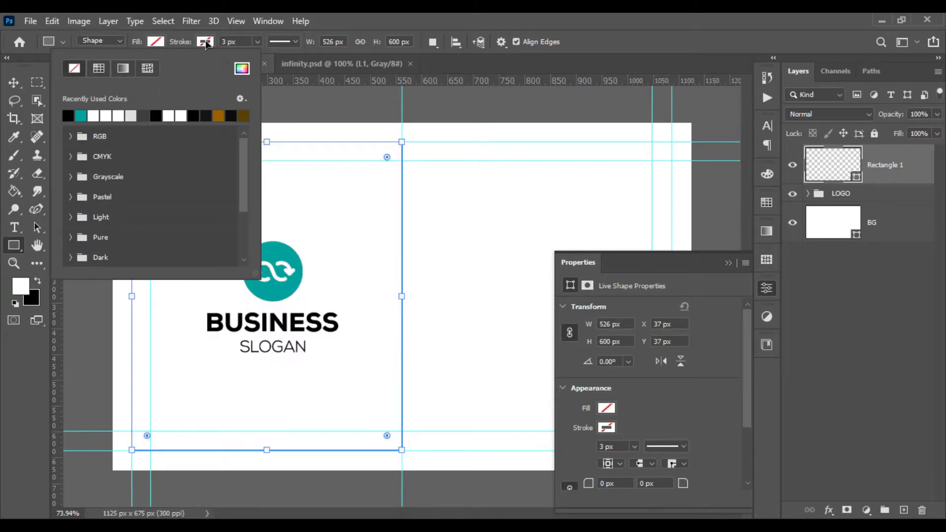
left_click(205, 42)
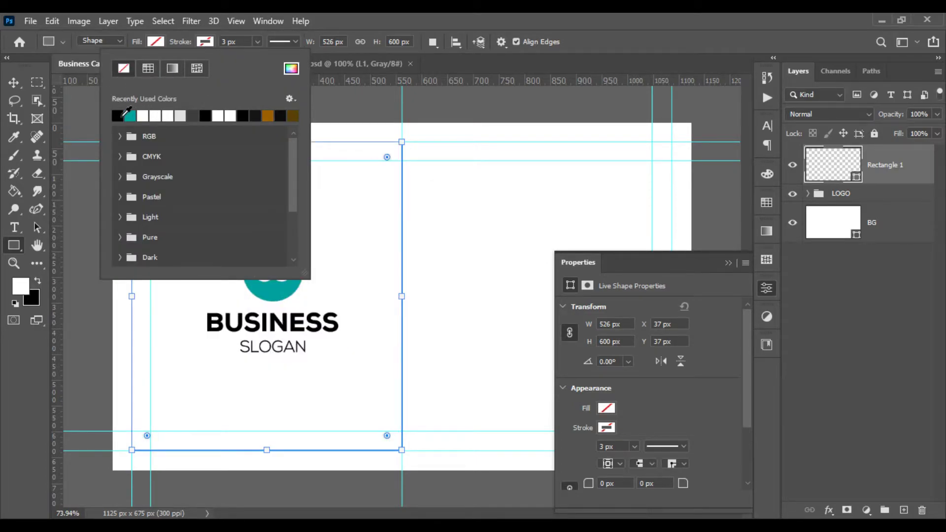
left_click(122, 116)
left_click(232, 42)
type("1")
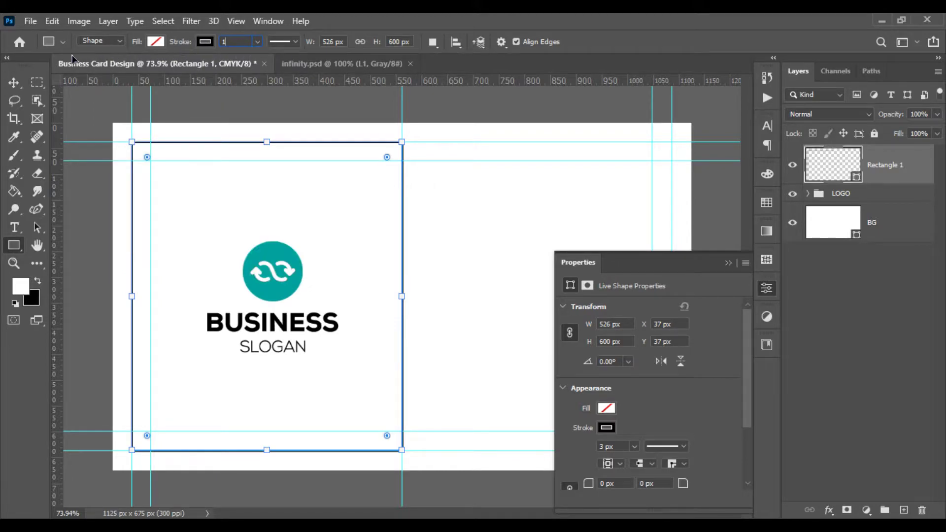
Step: Centre the LOGO group horizontally within Rectangle 1
left_click(14, 83)
left_click(83, 228)
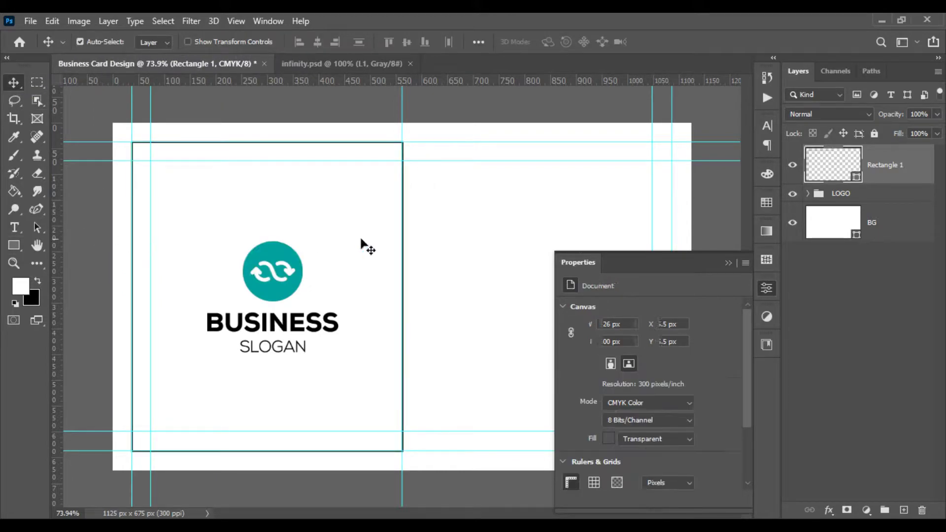
left_click(878, 181)
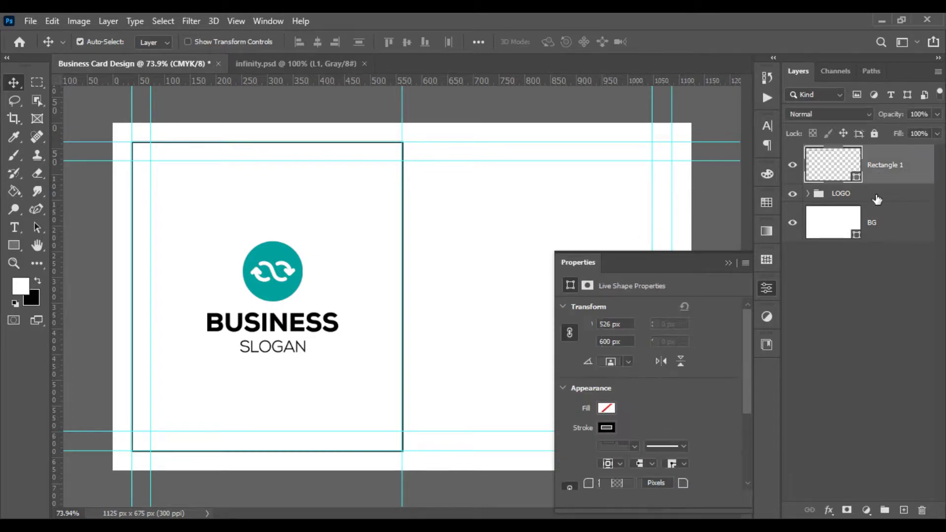
left_click(877, 197, "shift")
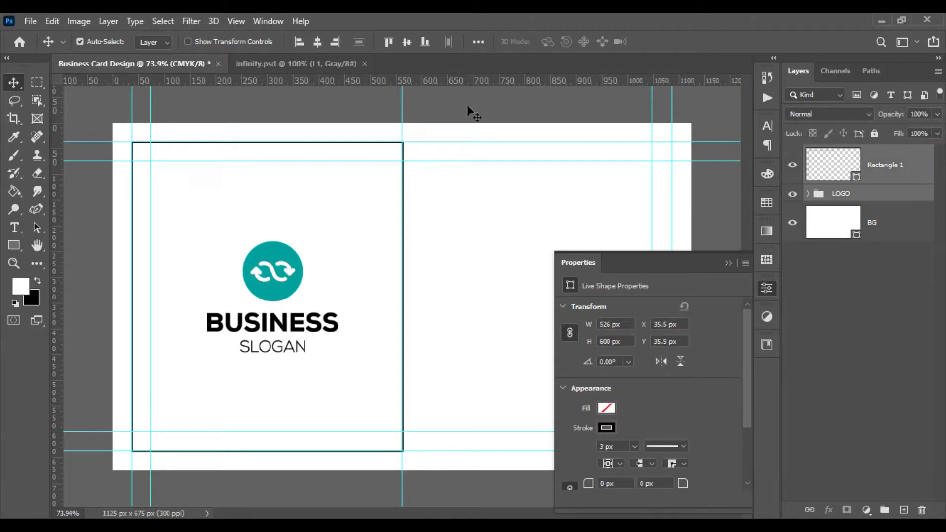
left_click(317, 42)
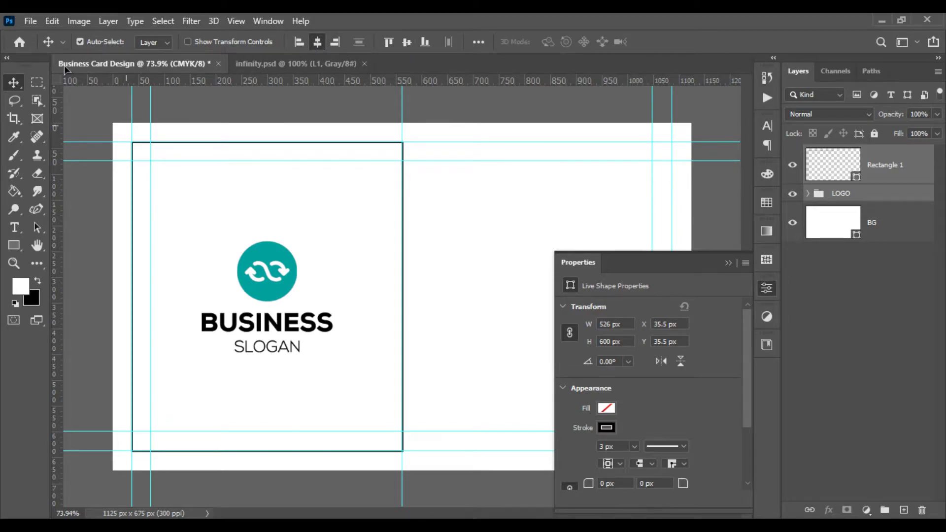
Step: Hide the Rectangle 1 outline and close the shape properties
left_click(839, 170)
left_click(792, 165)
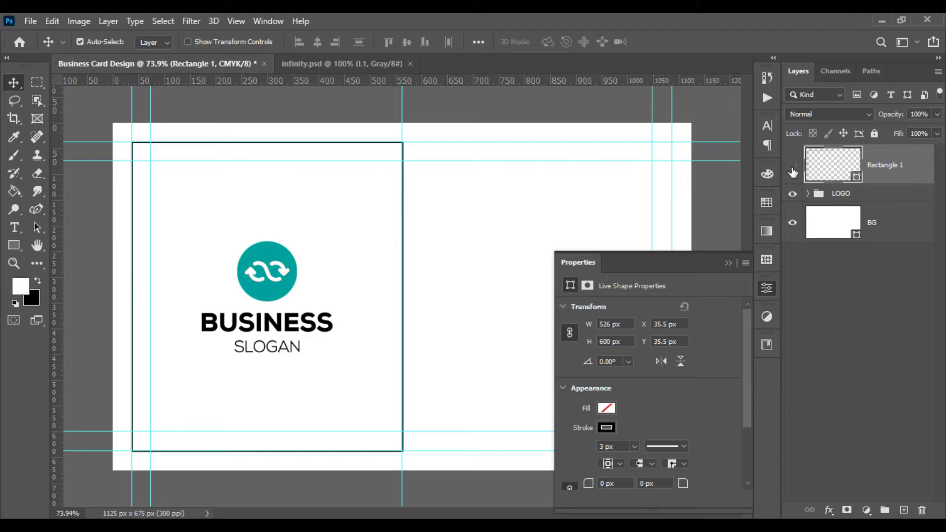
left_click(728, 263)
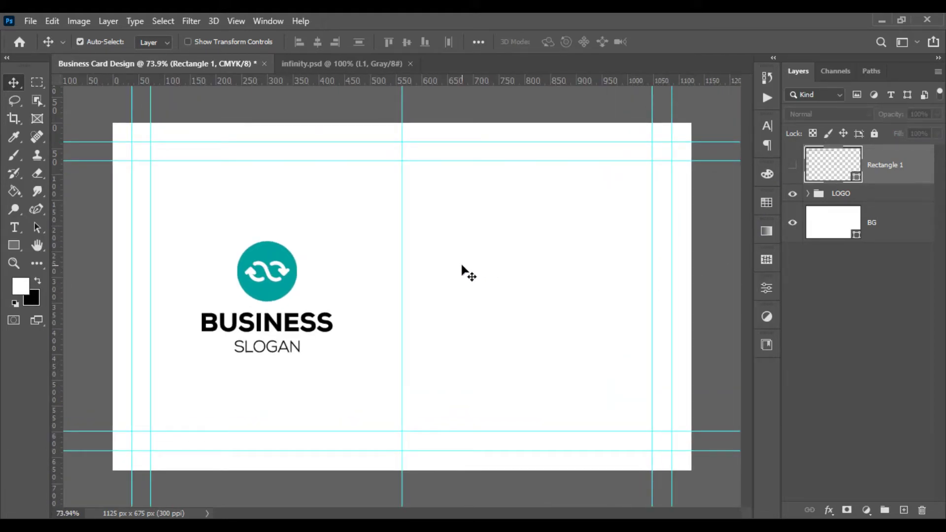
left_click(14, 245)
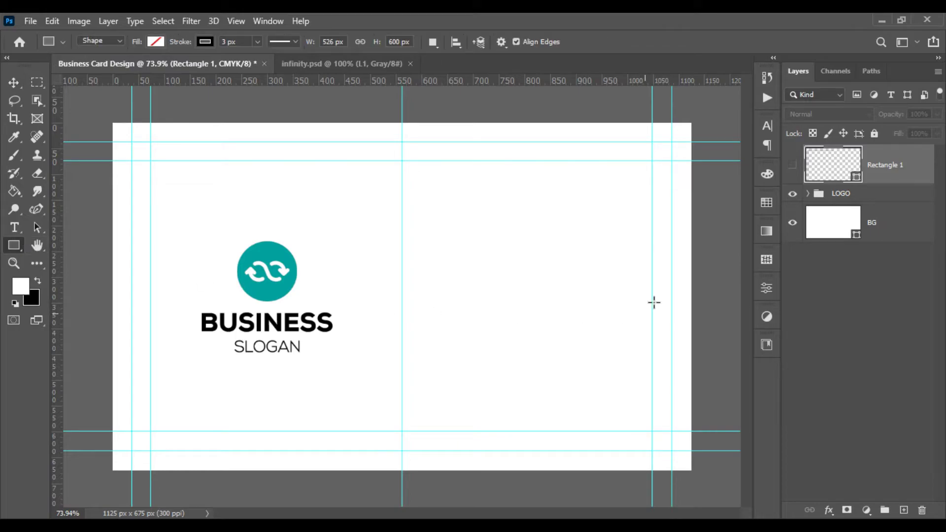
Step: Draw a 568 × 387 px Rectangle 2 over the lower-right area, filled with the logo's sampled teal
left_click(887, 195)
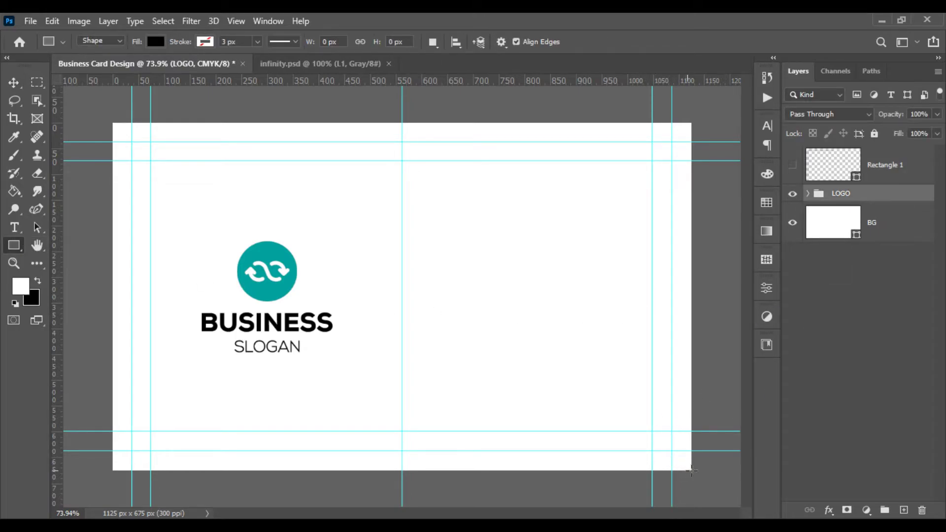
left_click_drag(692, 471, 402, 282)
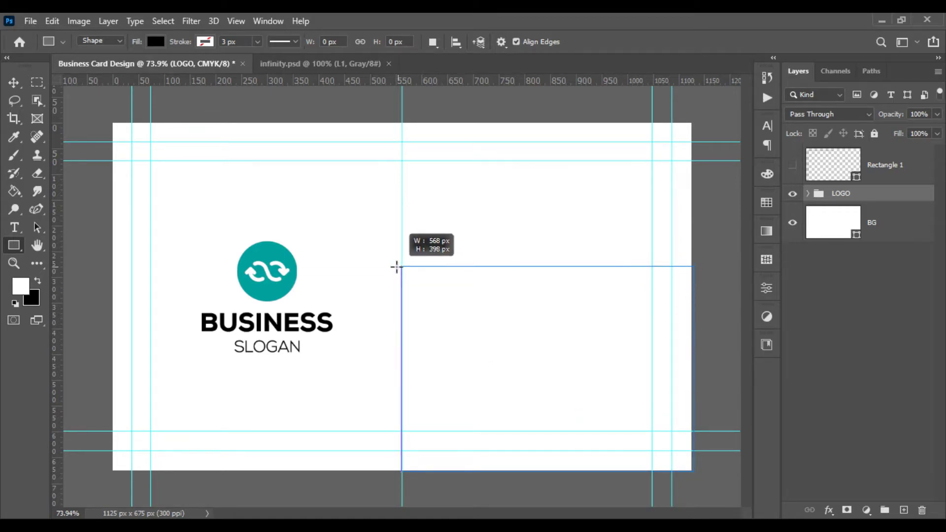
mouse_move(402, 281)
left_mouse_down()
mouse_move(396, 267)
mouse_move(403, 283)
mouse_move(404, 272)
left_mouse_up()
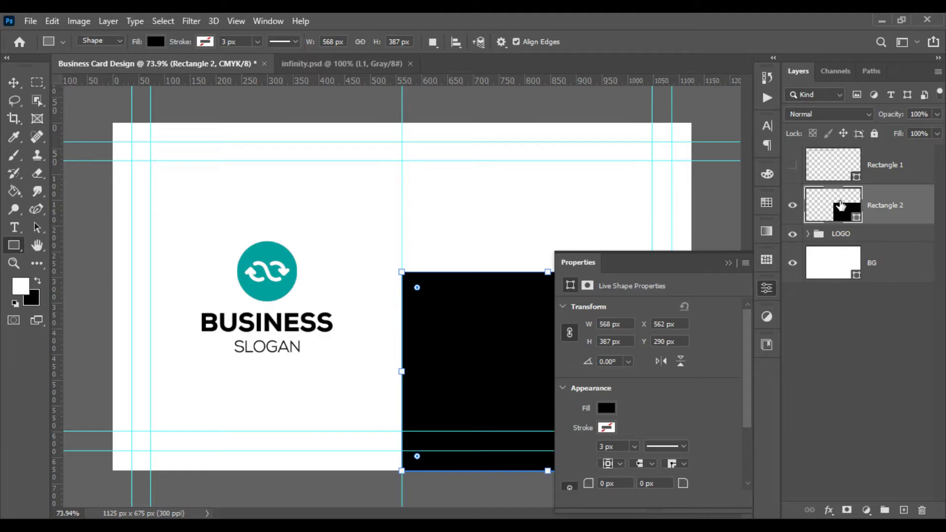
double_click(841, 205)
left_click(287, 286)
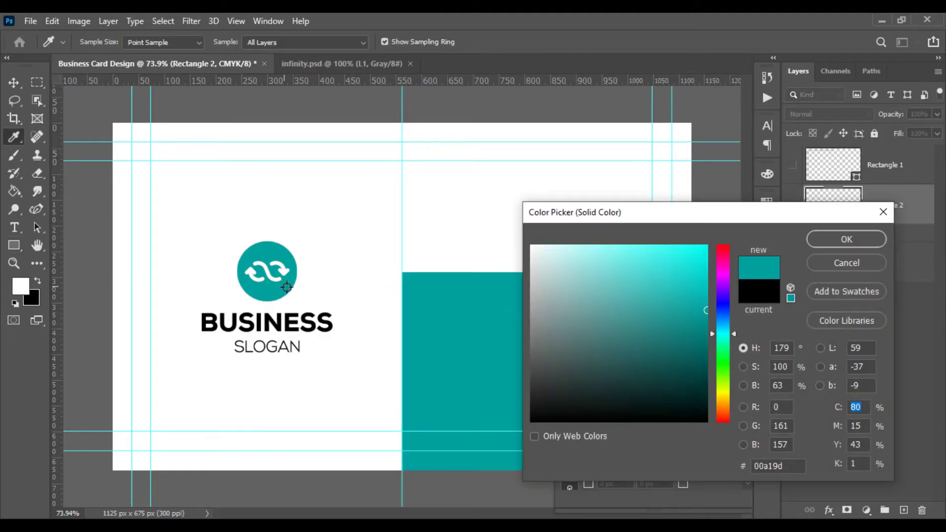
left_click(831, 238)
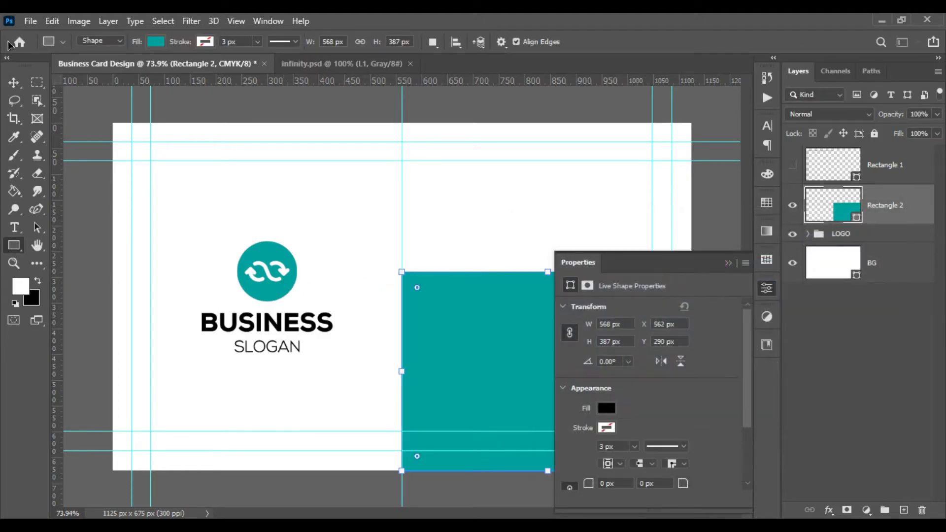
left_click(14, 82)
left_click(80, 190)
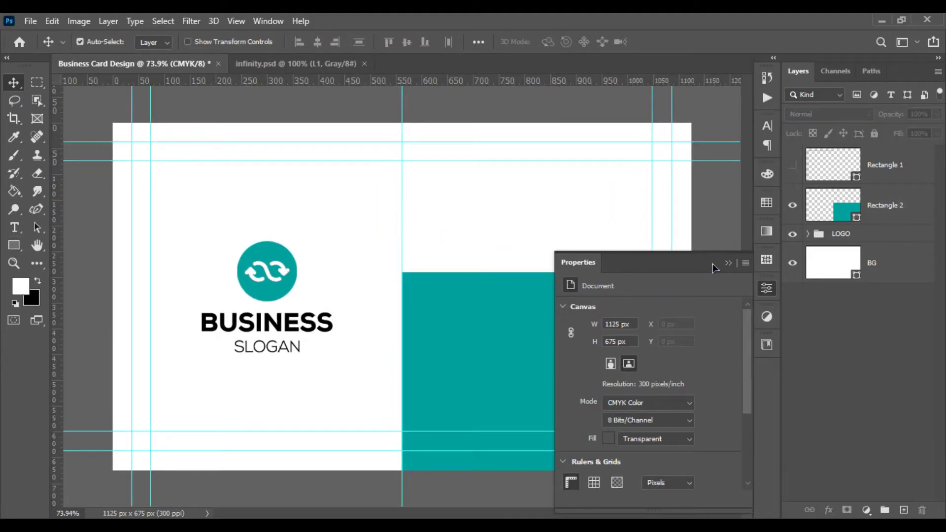
left_click(728, 264)
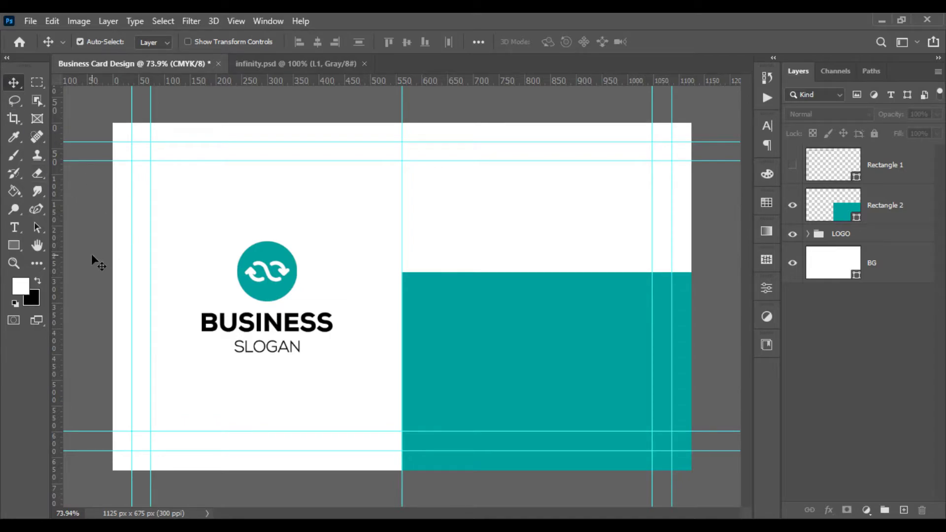
Step: Type the name THOMAS DOI above the teal block and set it in Nexa Heavy
scroll(419, 261, "up", 2)
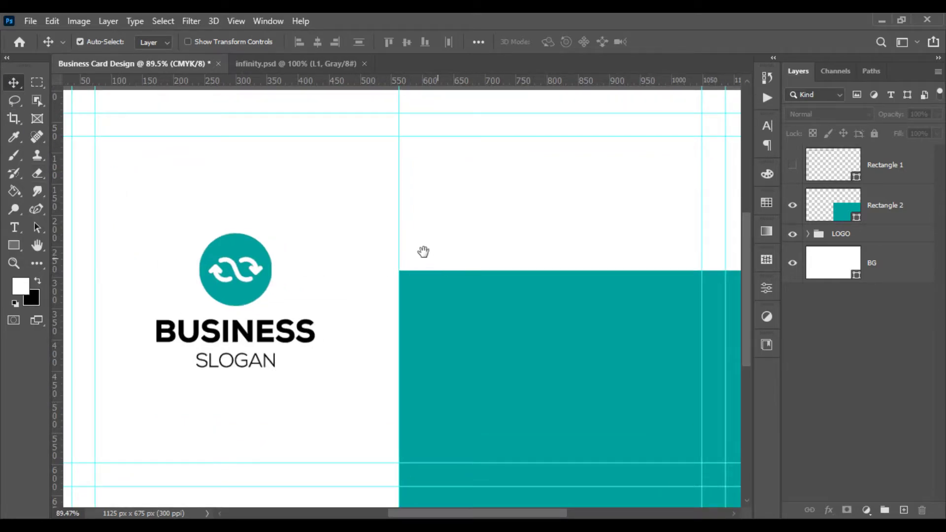
mouse_move(422, 251)
left_mouse_down()
mouse_move(360, 220)
mouse_move(408, 238)
left_mouse_up()
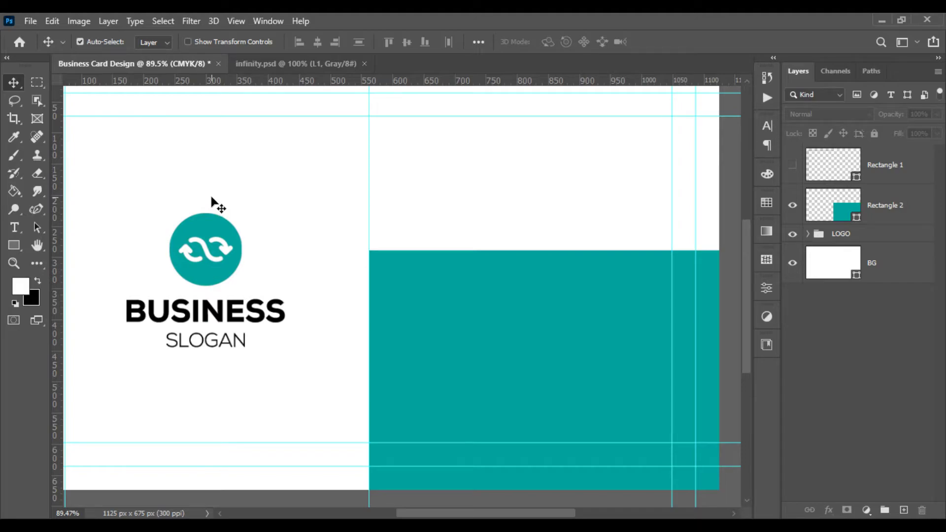
left_click(14, 228)
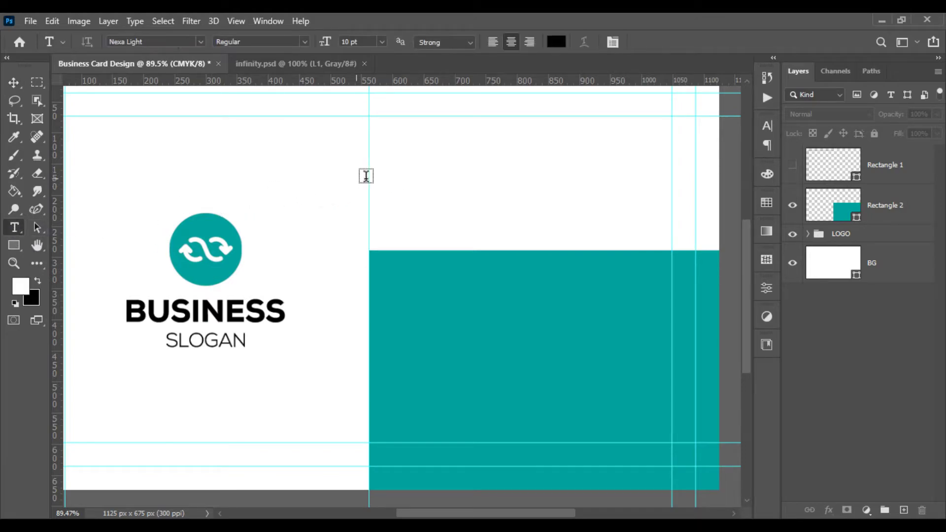
left_click(436, 179)
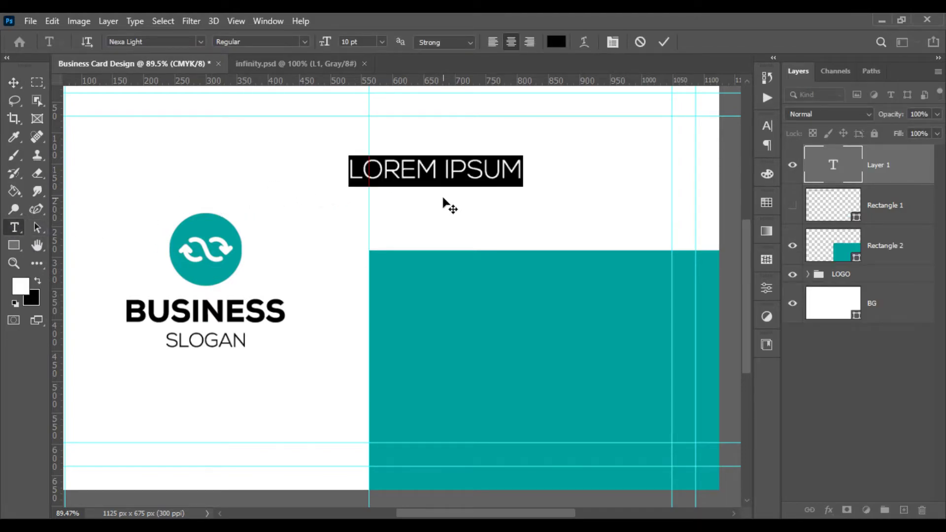
type("THIM")
key("BackSpace")
key("BackSpace")
type("O")
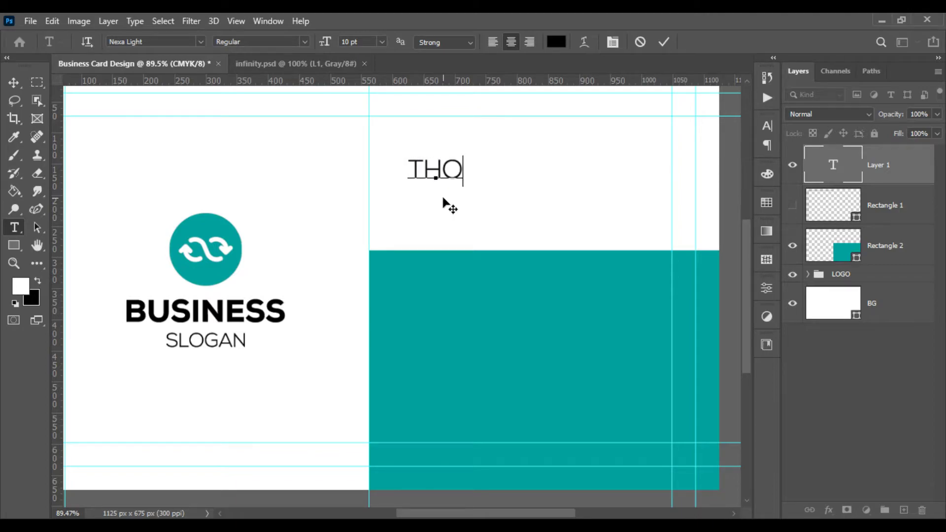
type("MAS DO")
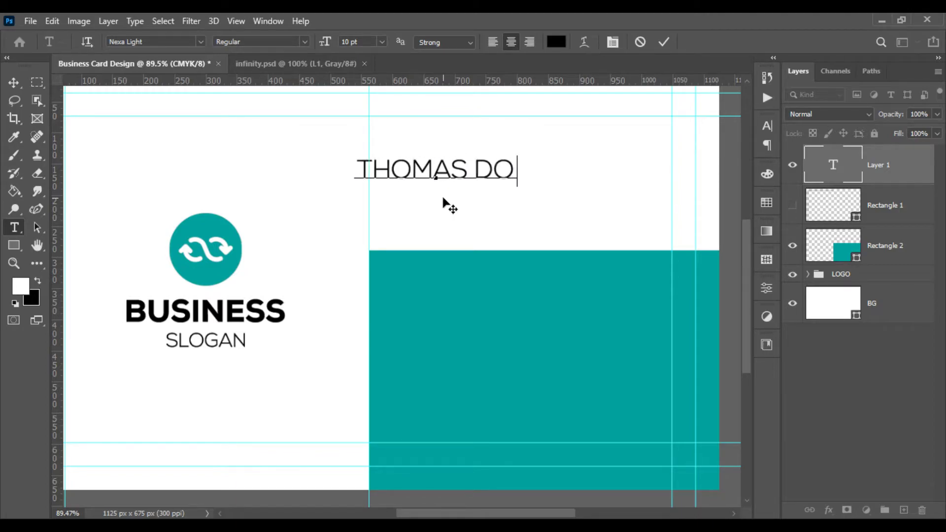
type("I")
key("ctrl+a")
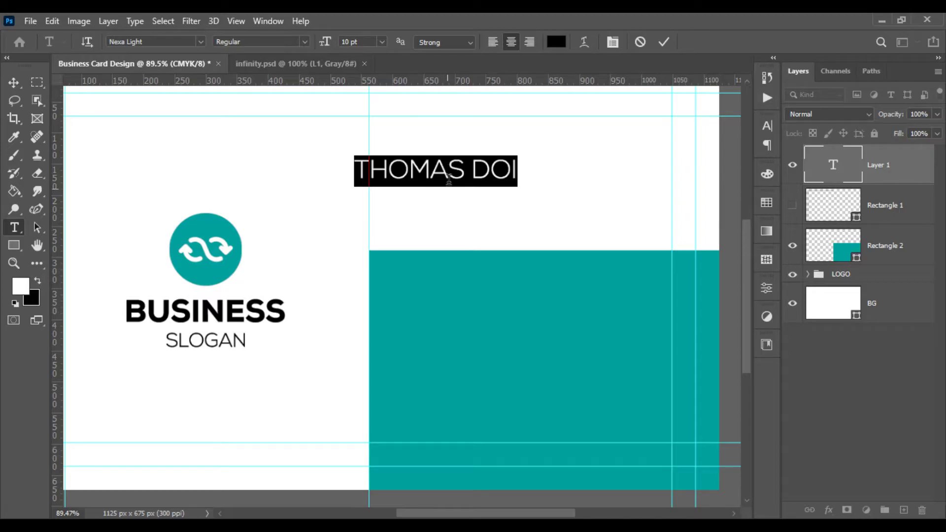
left_click(177, 42)
type("NEXA")
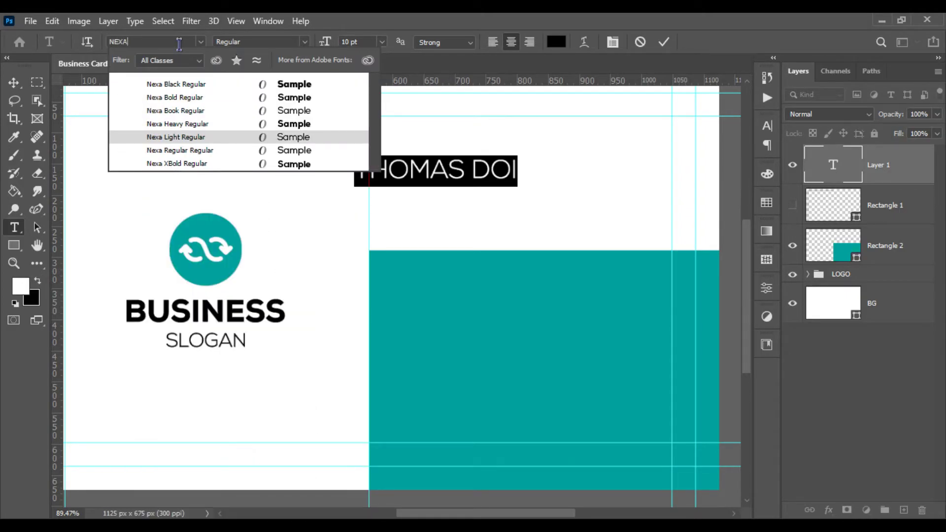
left_click(270, 124)
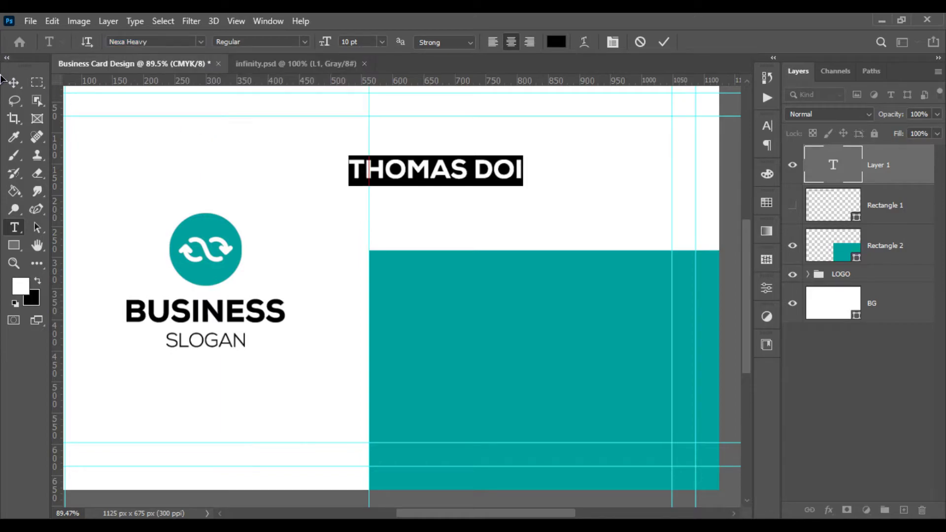
Step: Move the name up and right and enlarge it to about 119%
left_click(14, 82)
left_click_drag(426, 172, 494, 166)
key("ctrl+t")
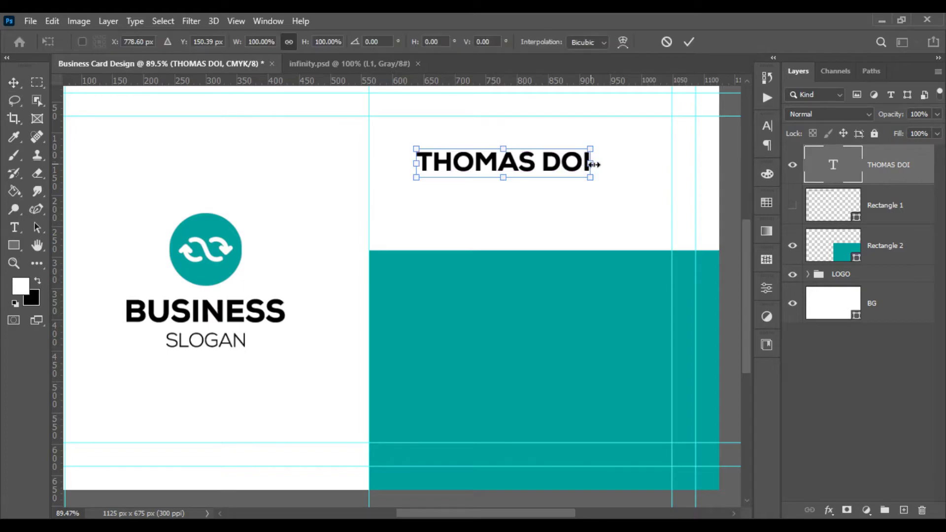
mouse_move(594, 164)
left_mouse_down()
mouse_move(628, 164)
mouse_move(612, 179)
left_mouse_up()
key("Return")
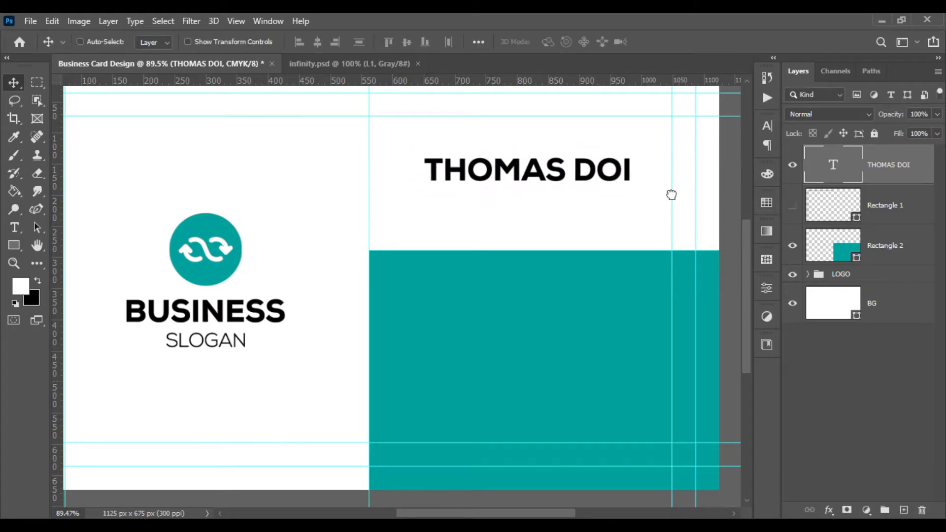
left_click(887, 245)
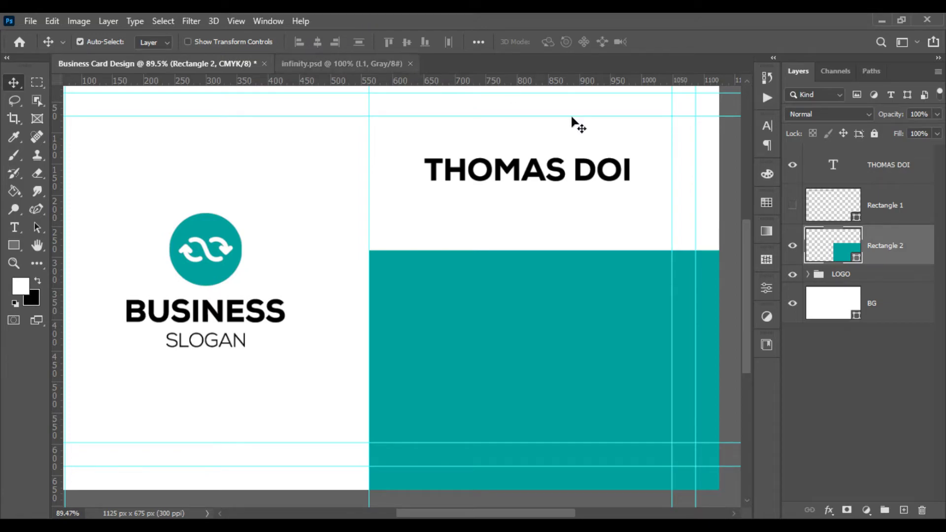
left_click(891, 177, "ctrl")
left_click(317, 42)
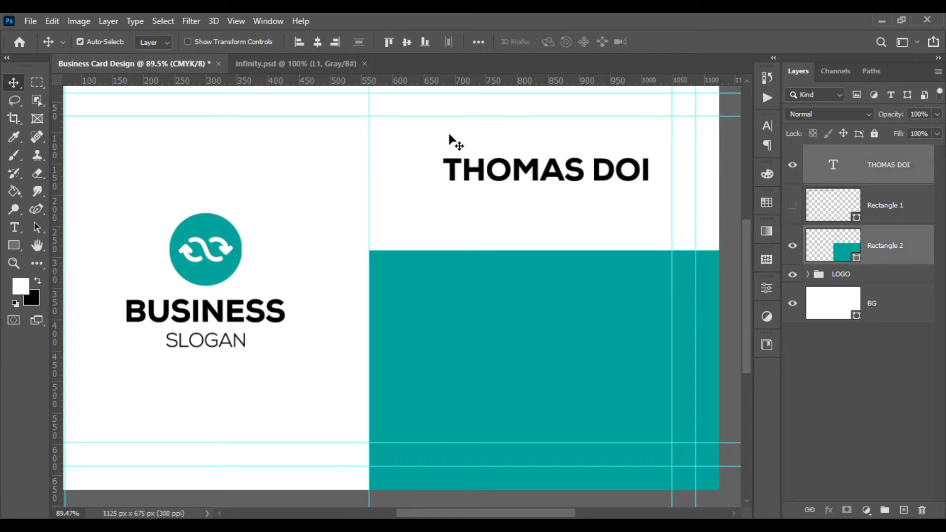
scroll(506, 217, "up", 2)
left_click_drag(506, 218, 384, 220)
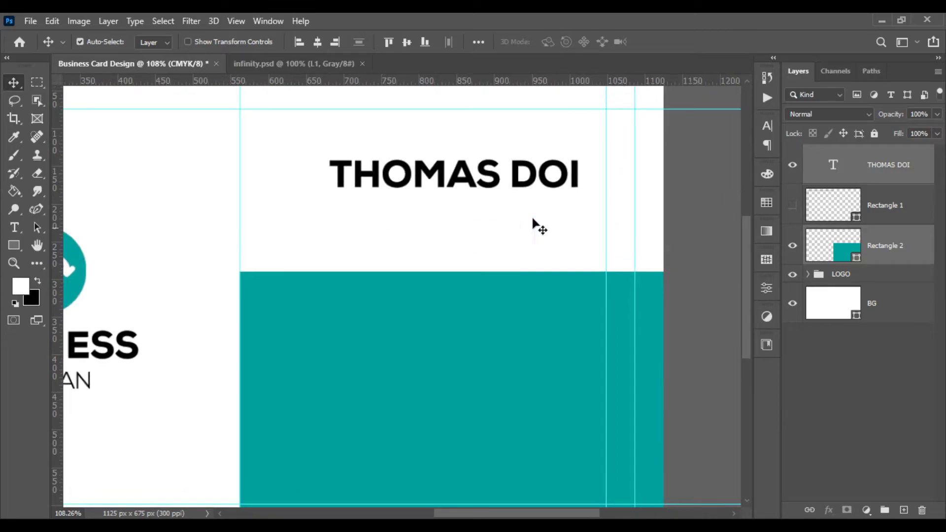
left_click(690, 208)
scroll(524, 205, "up", 1)
scroll(530, 219, "up", 1)
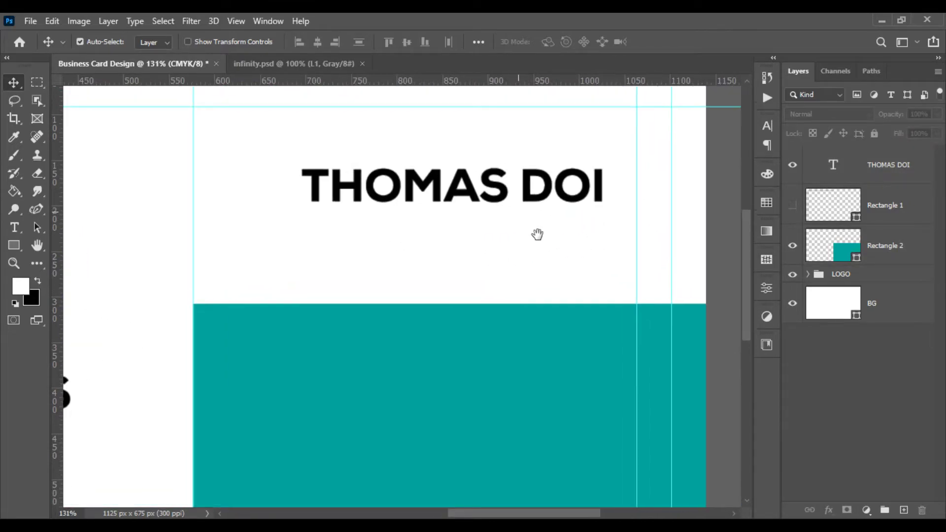
left_click_drag(537, 234, 568, 290)
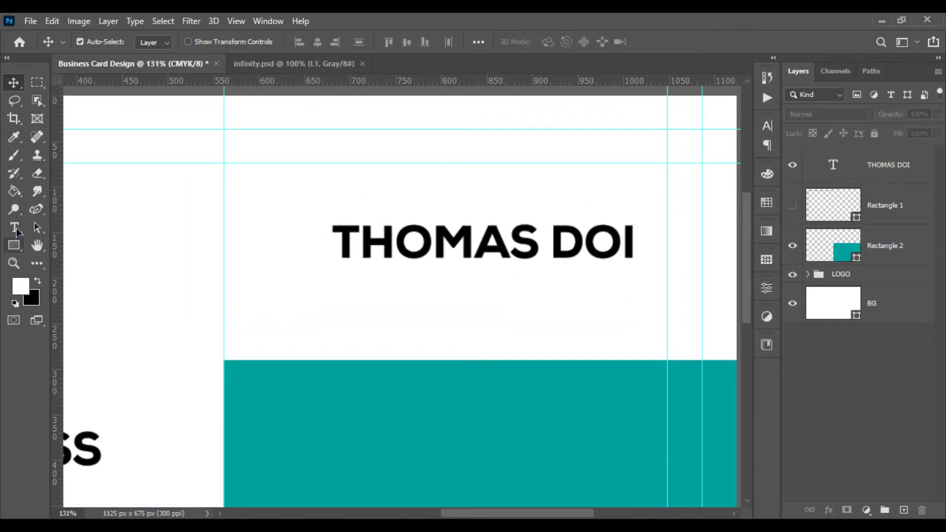
Step: Add a MANAGER text line below the name, set in Nexa Light
left_click(15, 227)
left_click(344, 326)
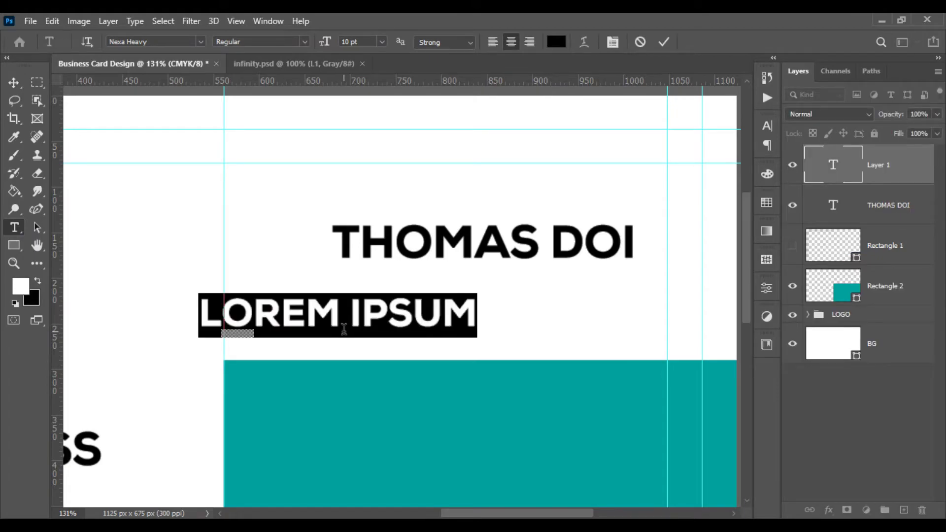
type("MANAGER")
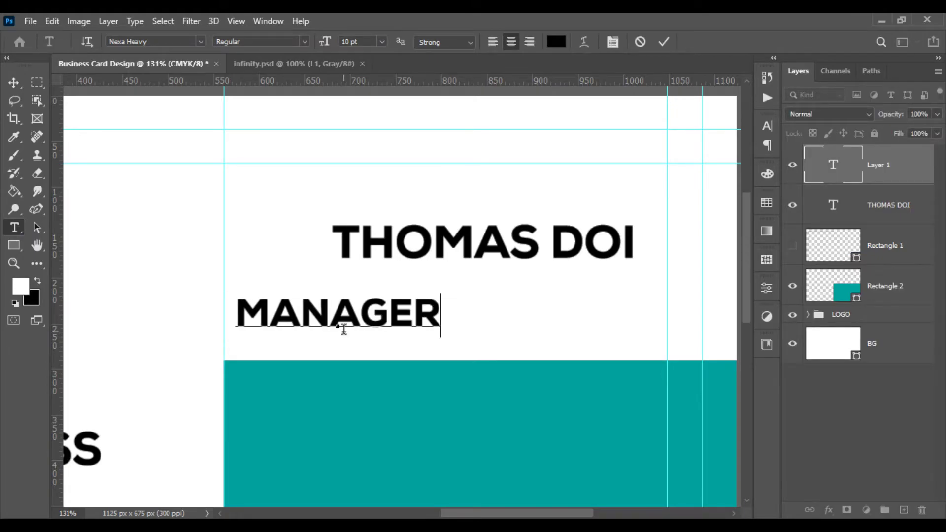
double_click(351, 323)
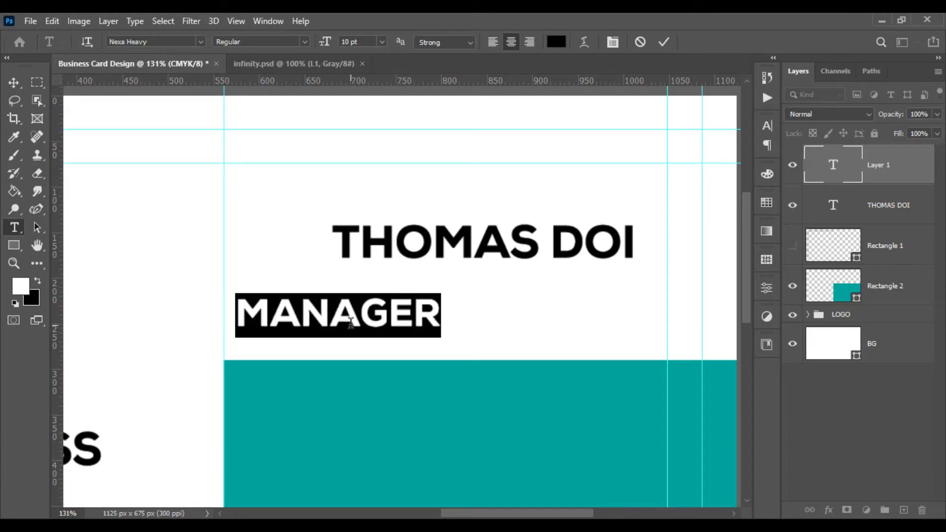
left_click(172, 41)
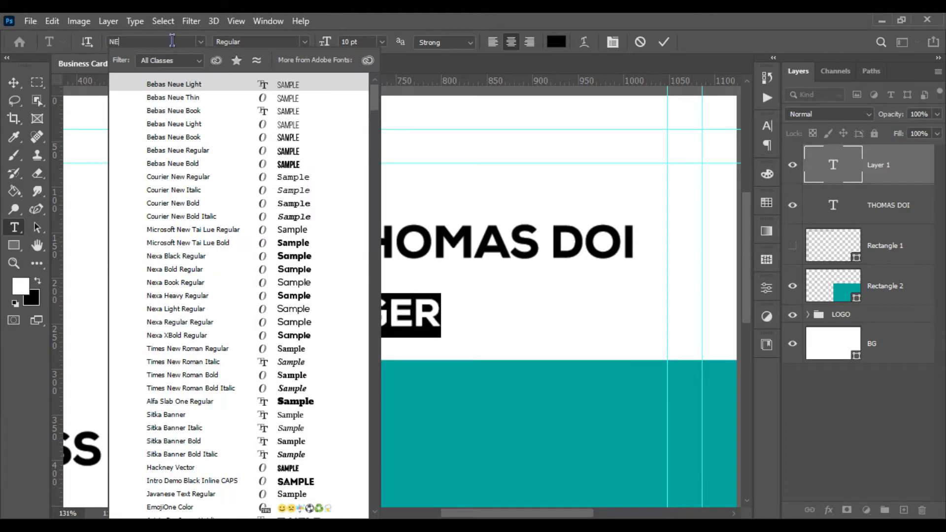
type("NEXA")
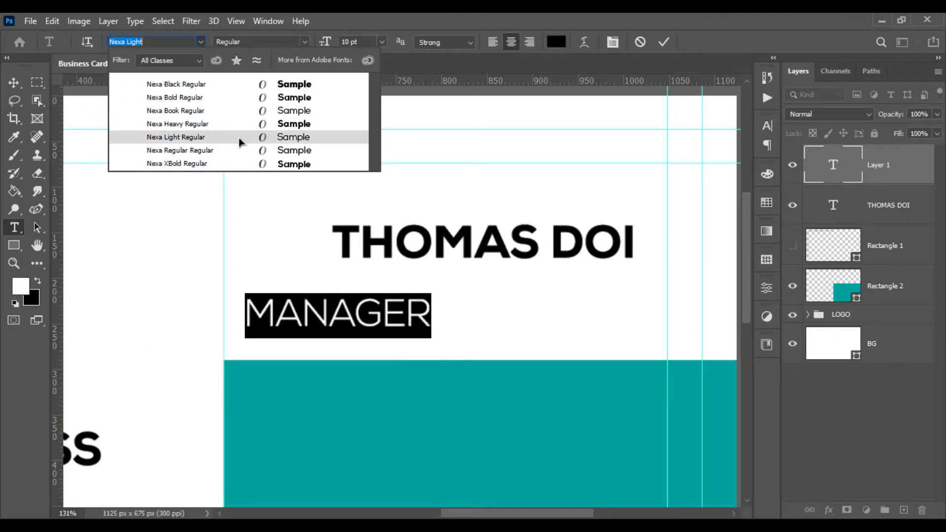
left_click(239, 137)
key("ctrl+Return")
Step: Scale MANAGER to about 63% and place it directly beneath THOMAS DOI
key("ctrl+t")
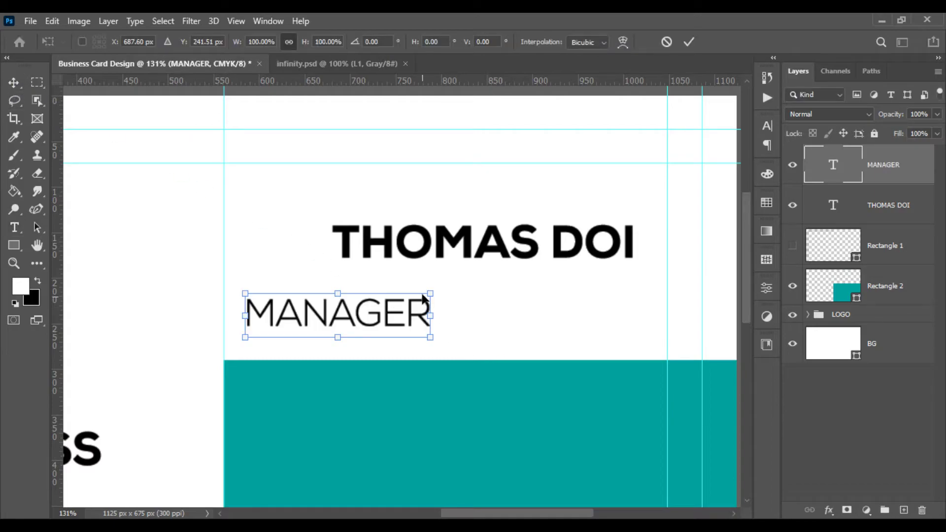
mouse_move(434, 292)
left_mouse_down()
mouse_move(368, 311)
mouse_move(427, 292)
left_mouse_up()
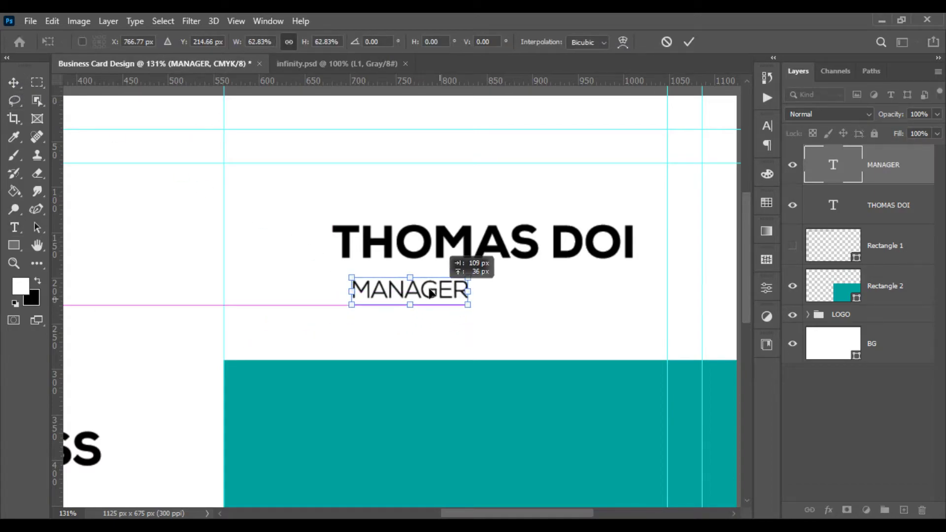
left_click_drag(427, 285, 423, 286)
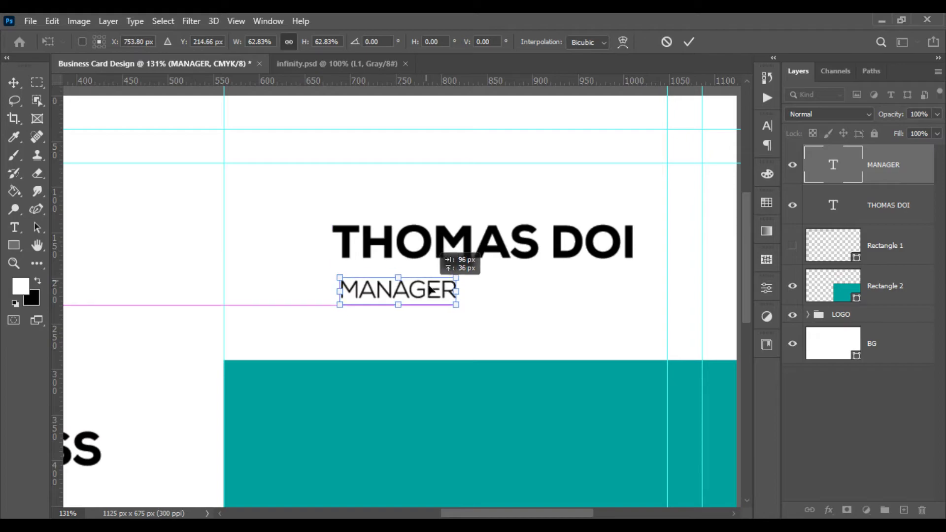
key("Return")
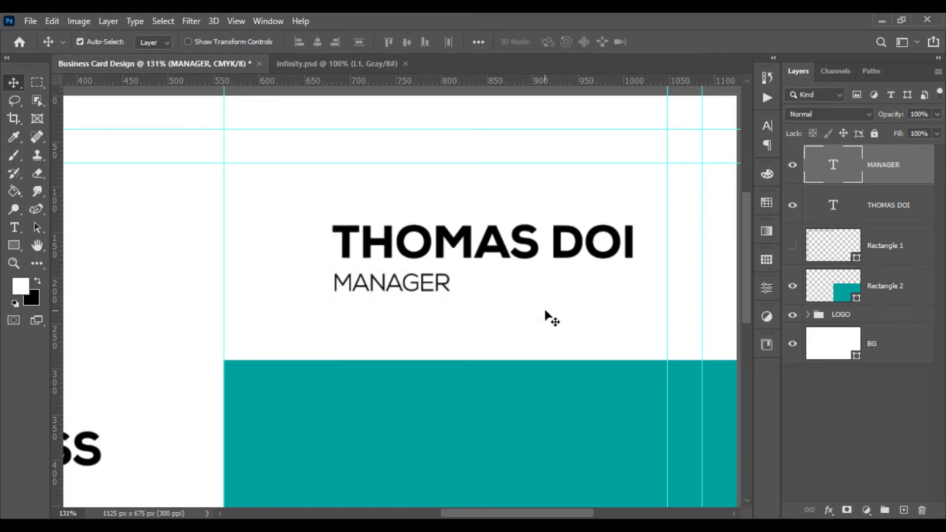
left_click(14, 229)
double_click(350, 283)
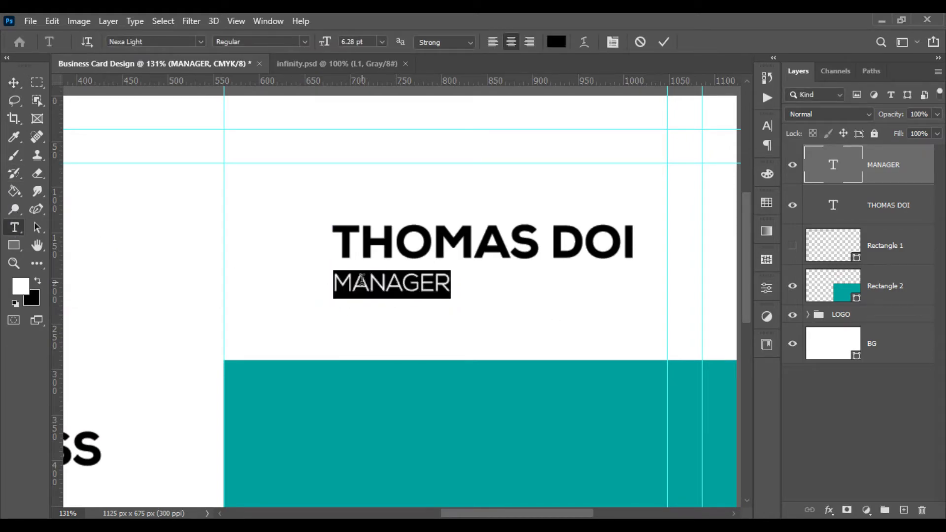
left_click(614, 43)
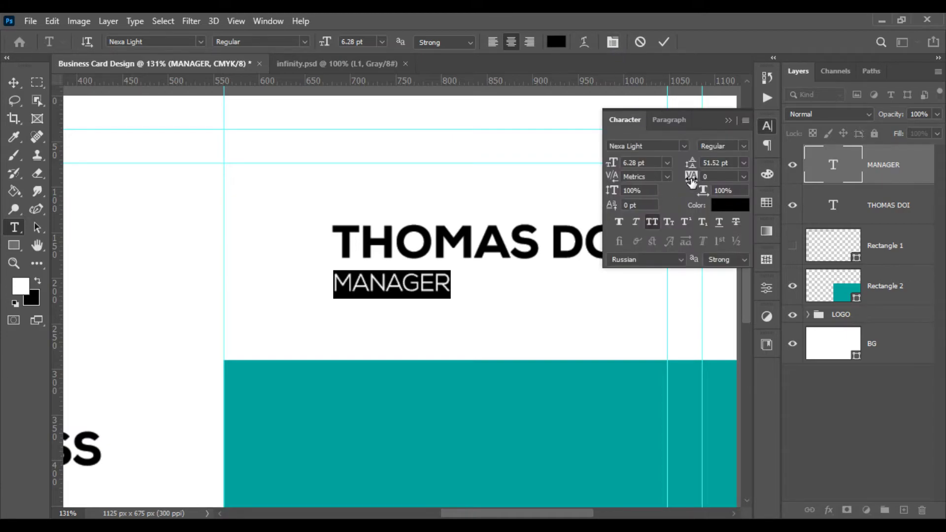
left_click_drag(691, 177, 714, 184)
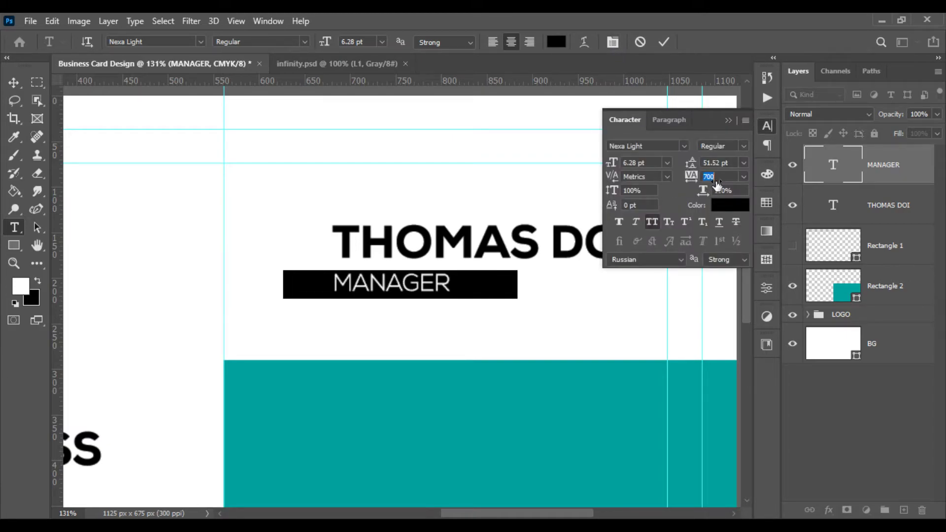
left_click(20, 87)
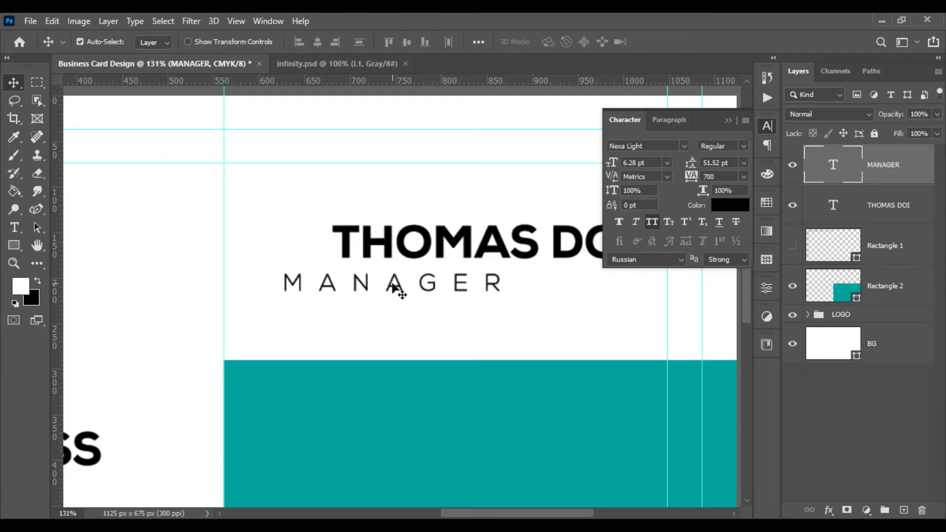
left_click_drag(398, 291, 436, 291)
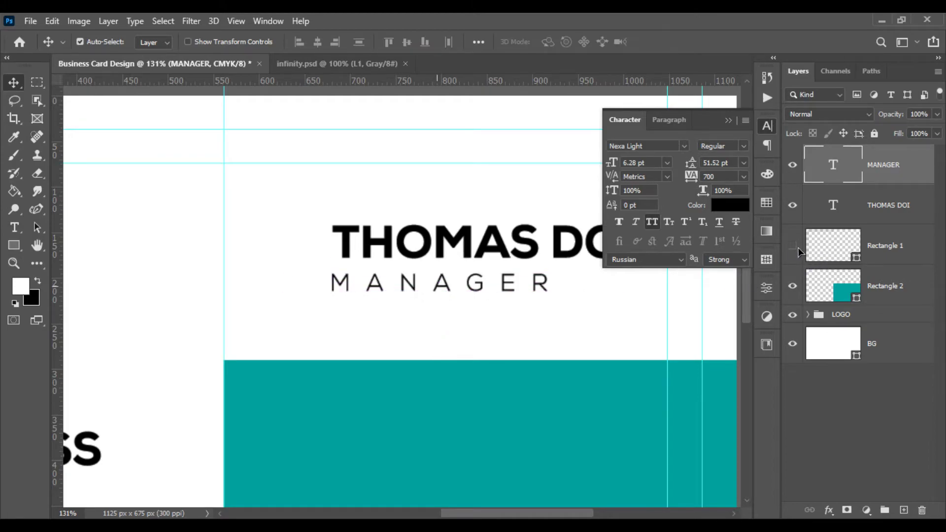
left_click(855, 210, "shift")
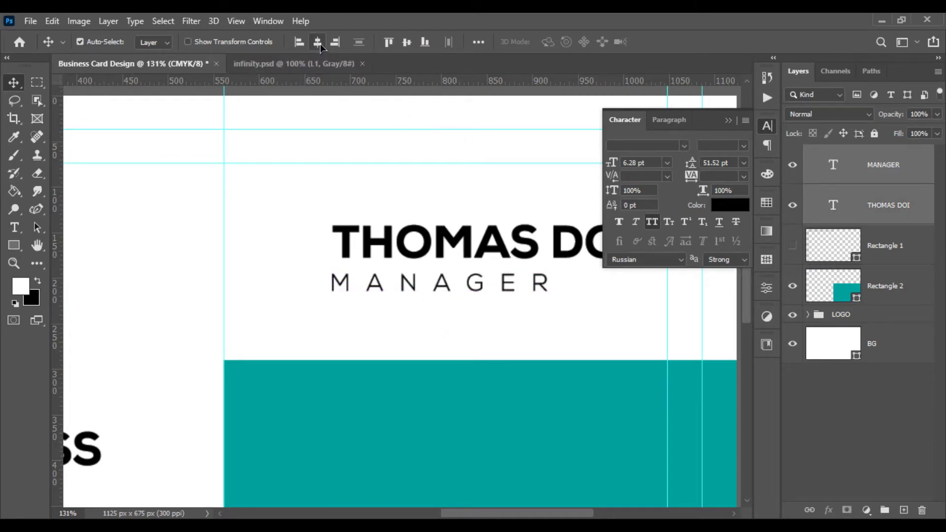
left_click(299, 43)
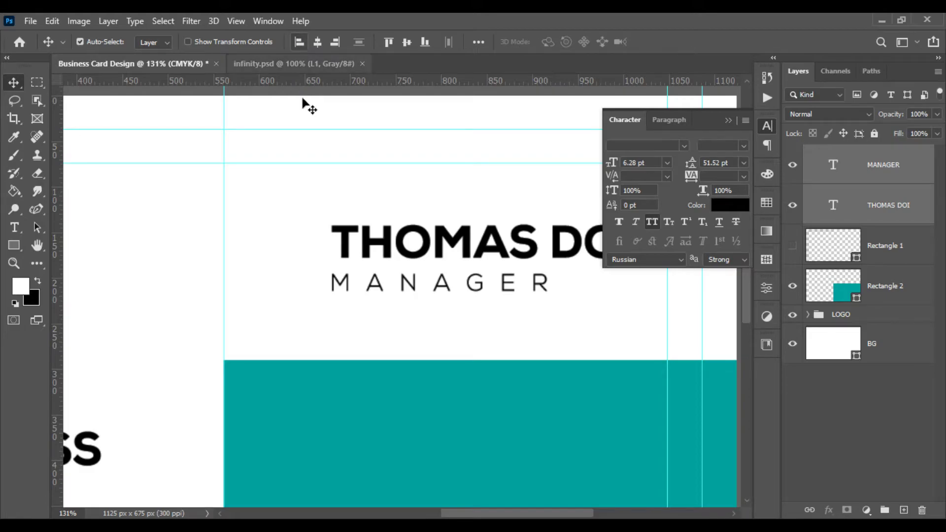
Step: Reduce MANAGER's letter spacing from 700 to 440
left_click(318, 312)
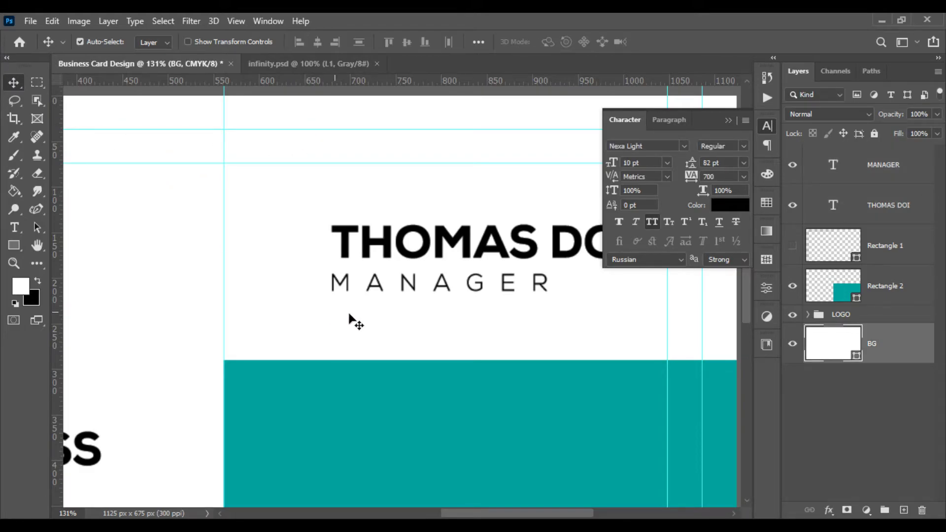
key("ctrl+0")
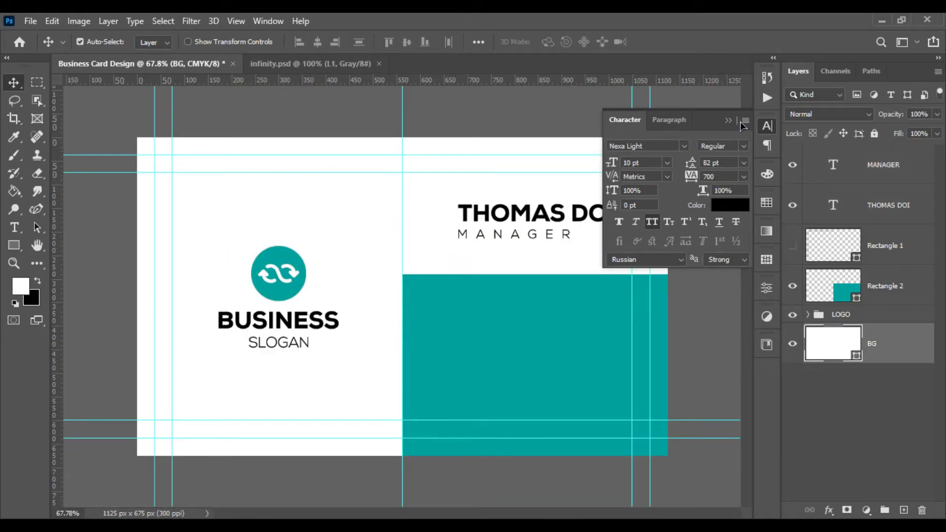
left_click(728, 120)
scroll(708, 191, "up", 1)
scroll(695, 205, "up", 1)
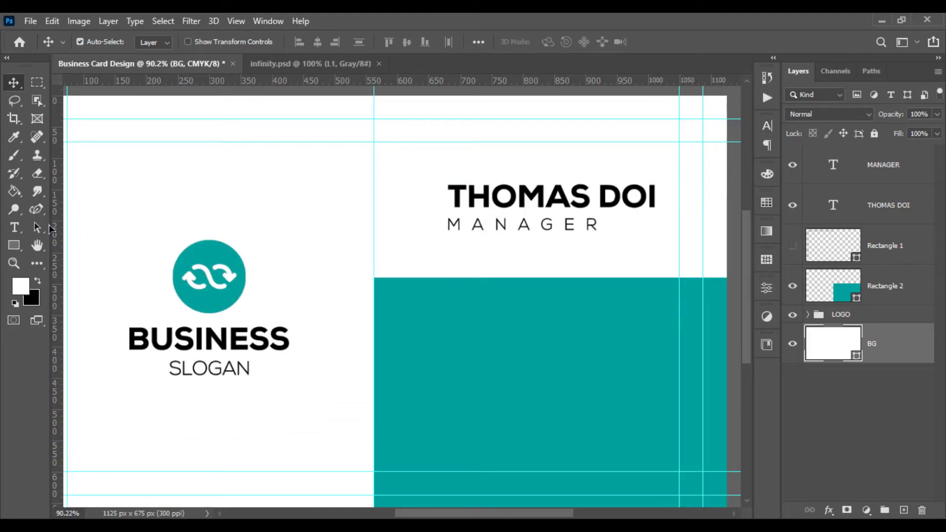
left_click(14, 228)
left_click(483, 226)
key("ctrl+a")
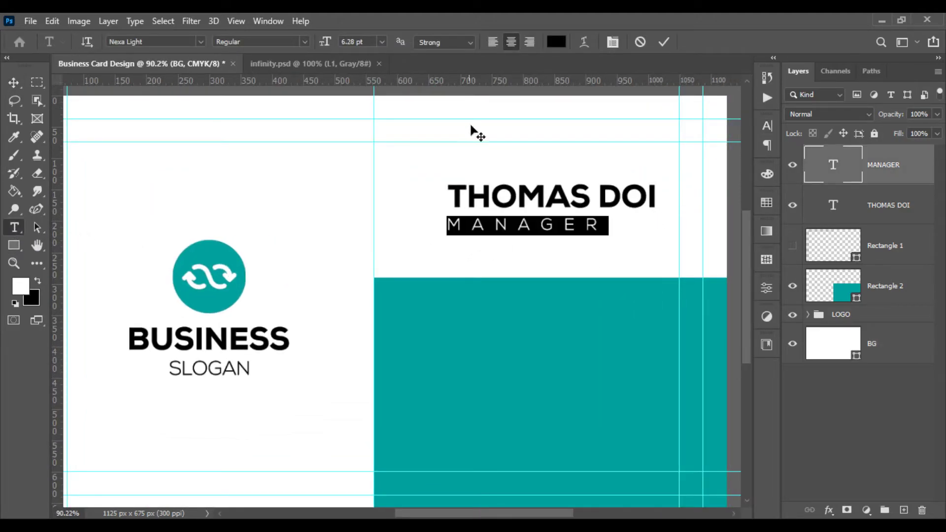
left_click(612, 41)
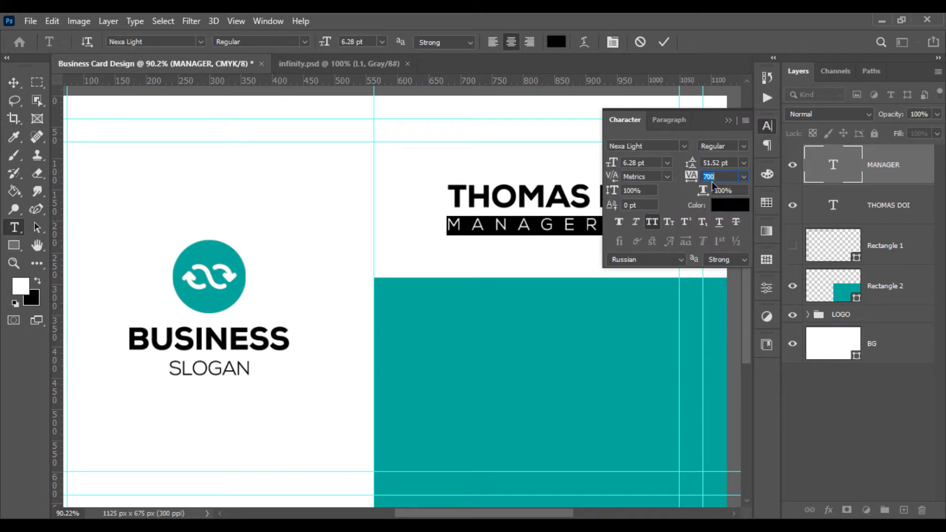
left_click_drag(696, 185, 686, 185)
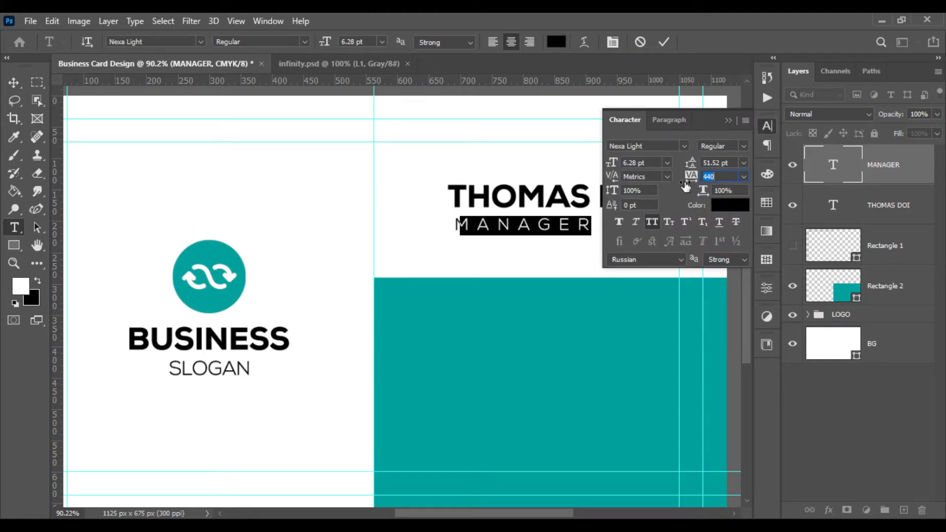
left_click(730, 121)
left_click(861, 217, "shift")
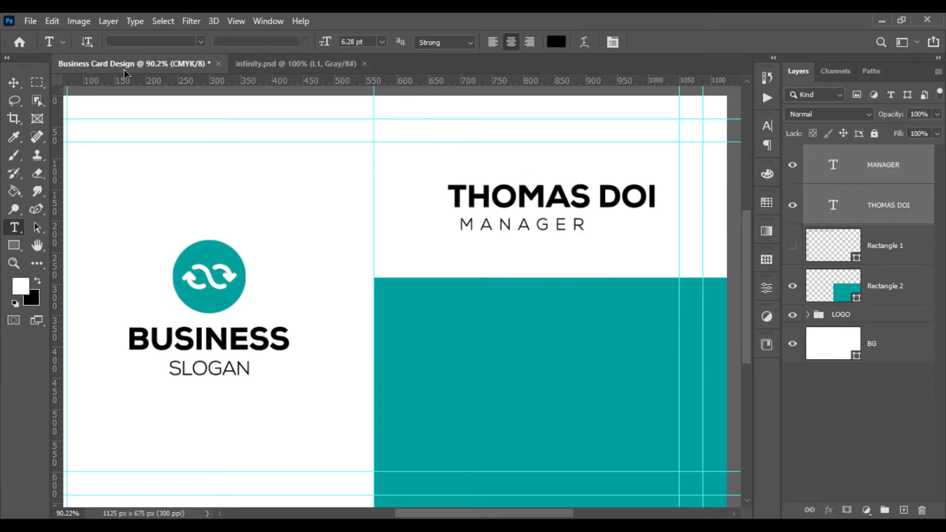
left_click(14, 83)
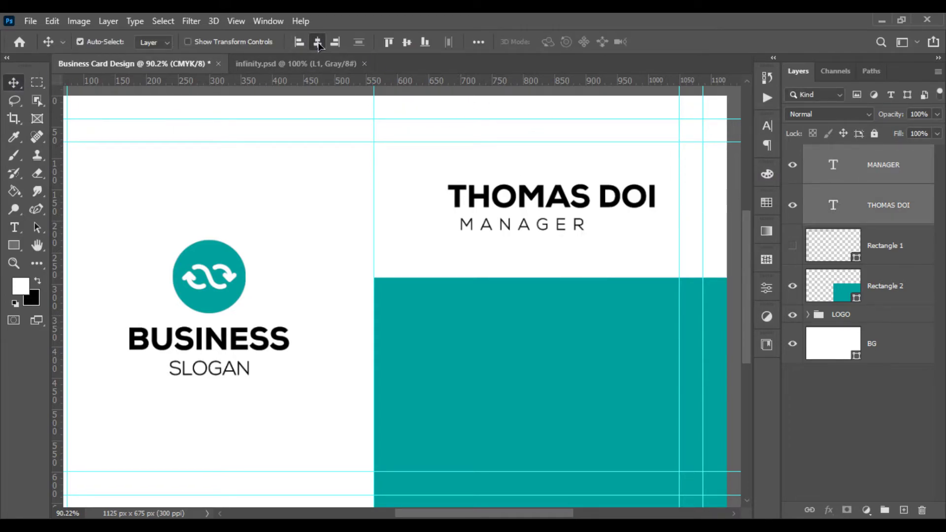
left_click(317, 42)
key("ctrl+t")
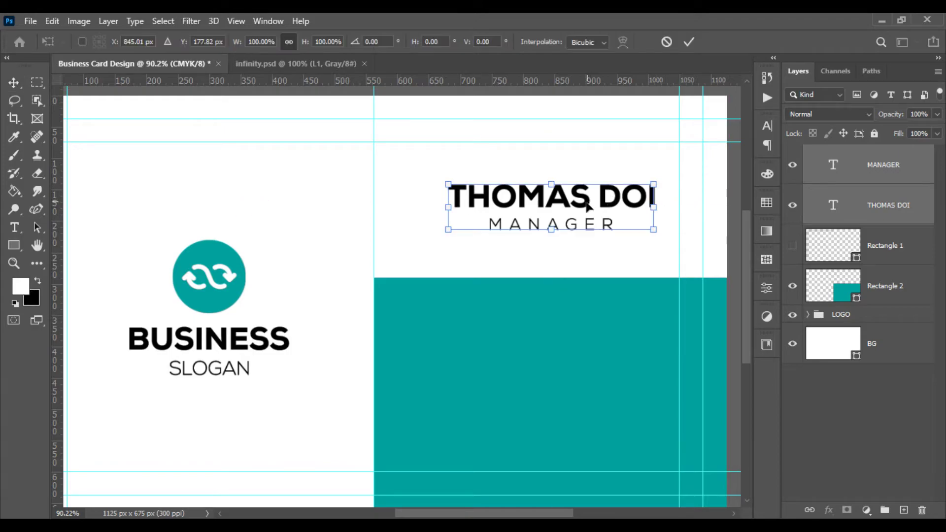
left_click_drag(585, 211, 587, 222)
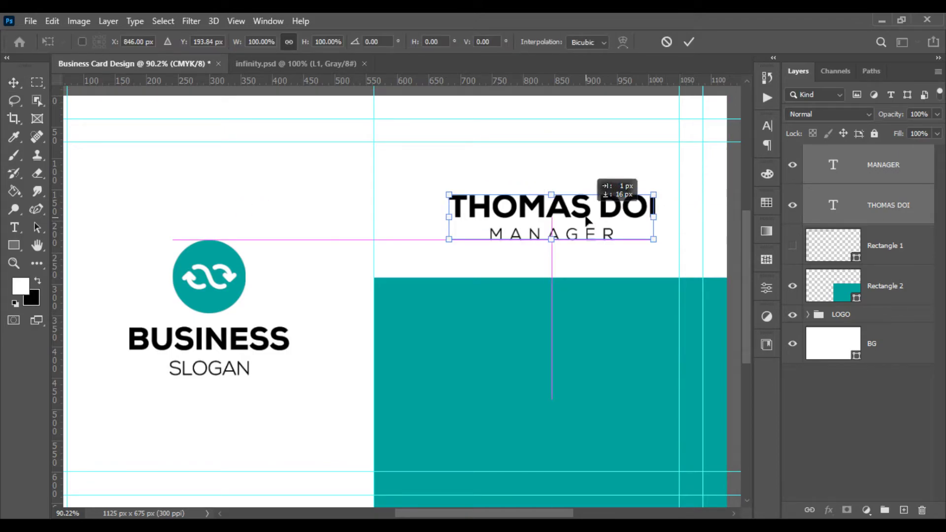
left_click_drag(586, 210, 586, 209)
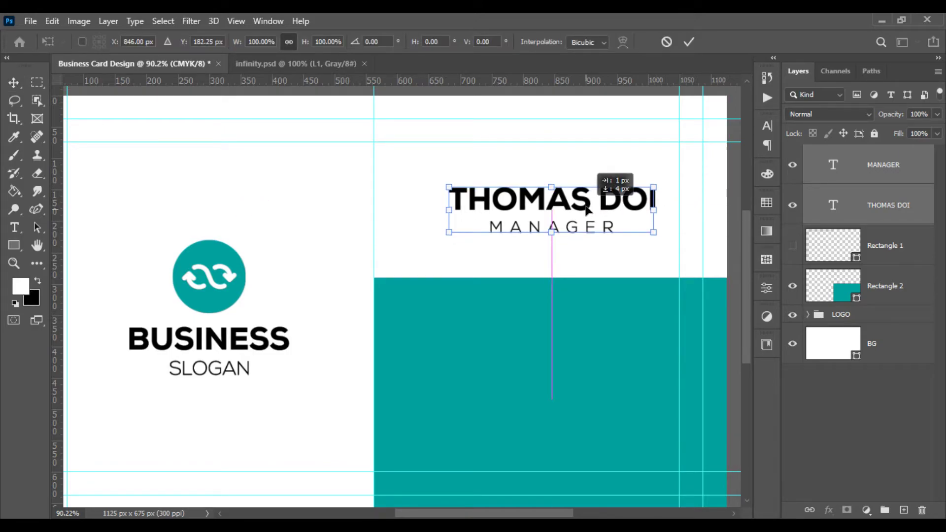
key("Return")
scroll(587, 212, "down", 3)
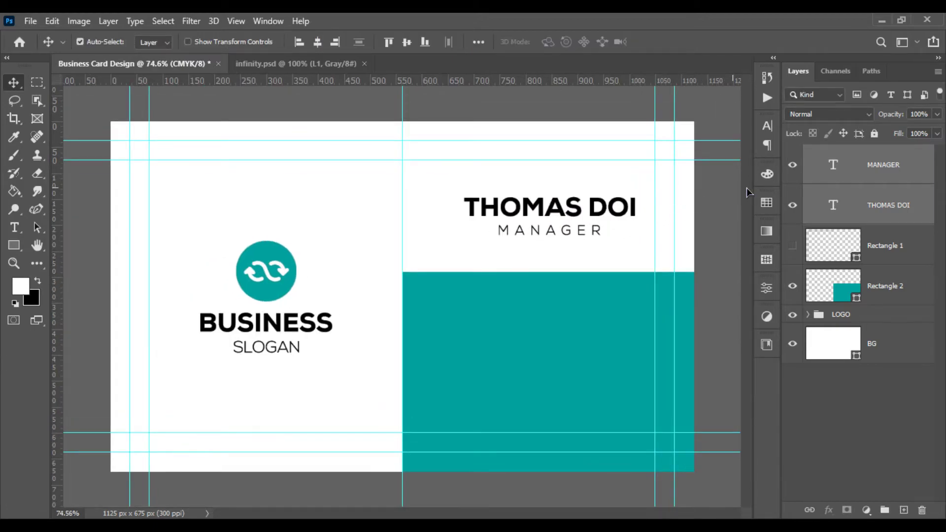
left_click(828, 404)
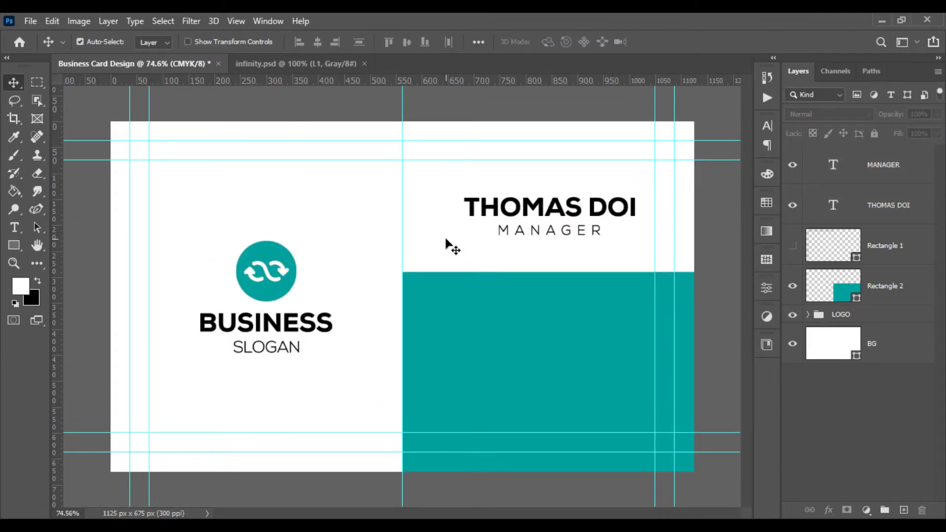
scroll(617, 274, "up", 2)
scroll(629, 274, "up", 1)
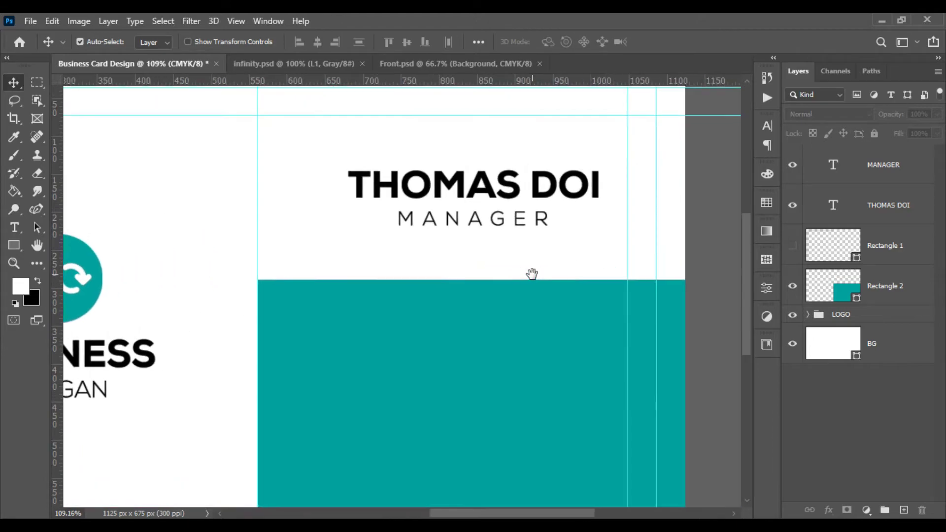
left_click(14, 228)
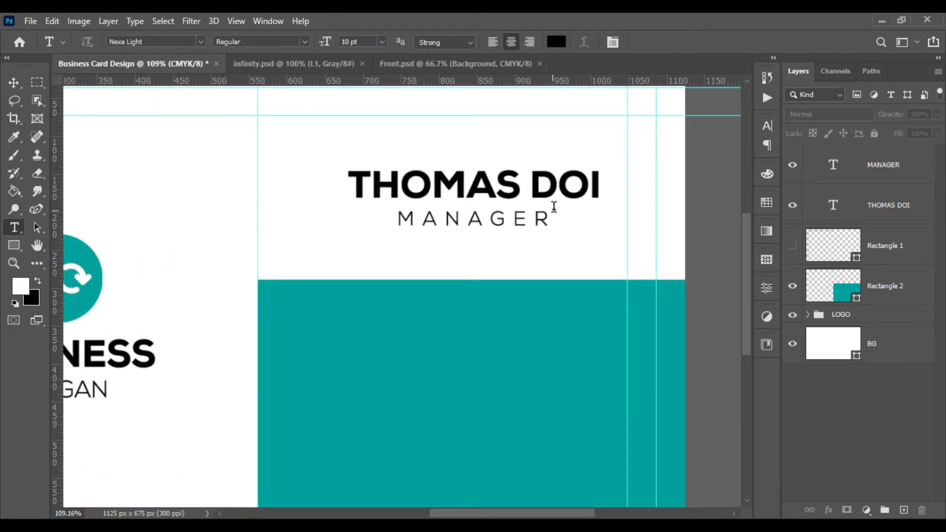
left_click(556, 191)
double_click(555, 191)
left_click(157, 42)
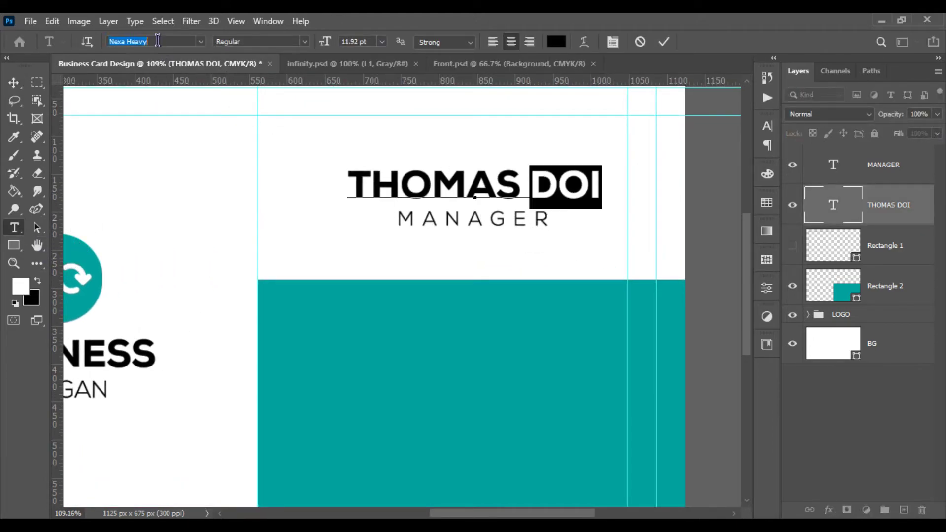
type("NEXA")
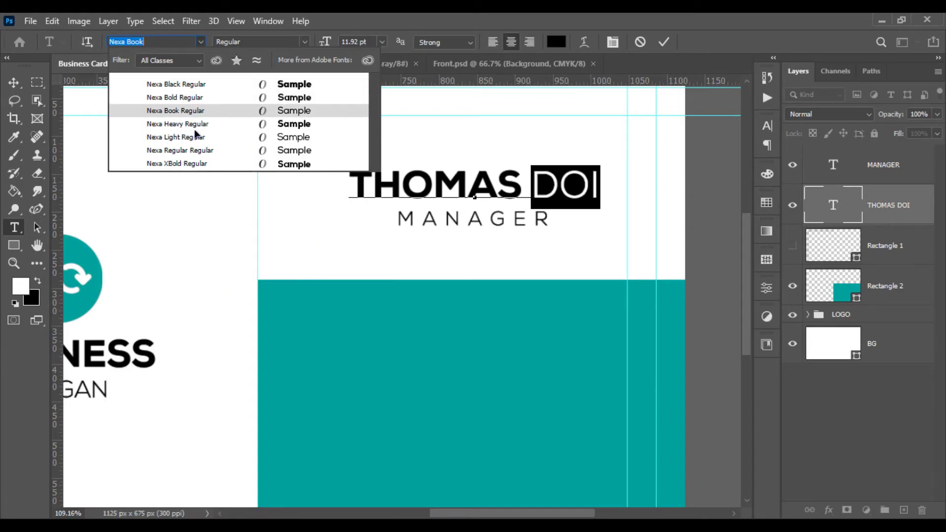
left_click(196, 150)
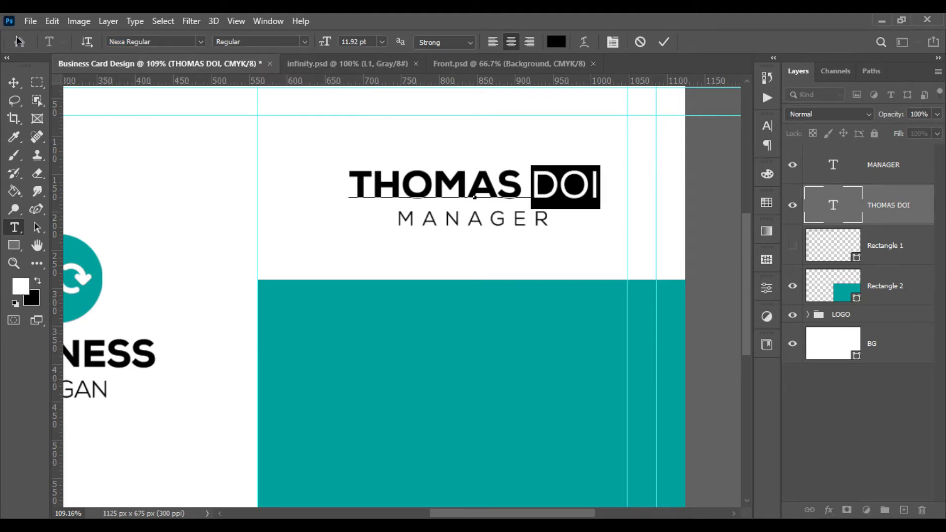
left_click(14, 82)
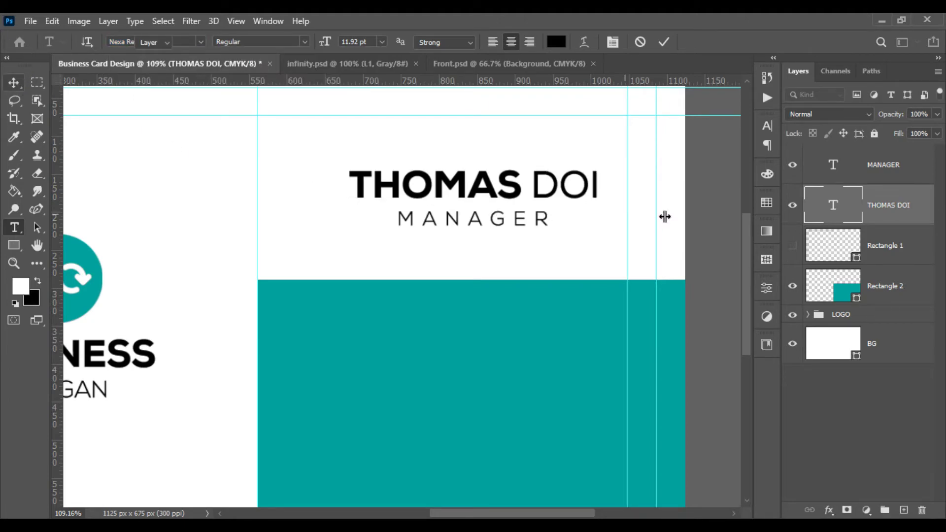
left_click(862, 181, "shift")
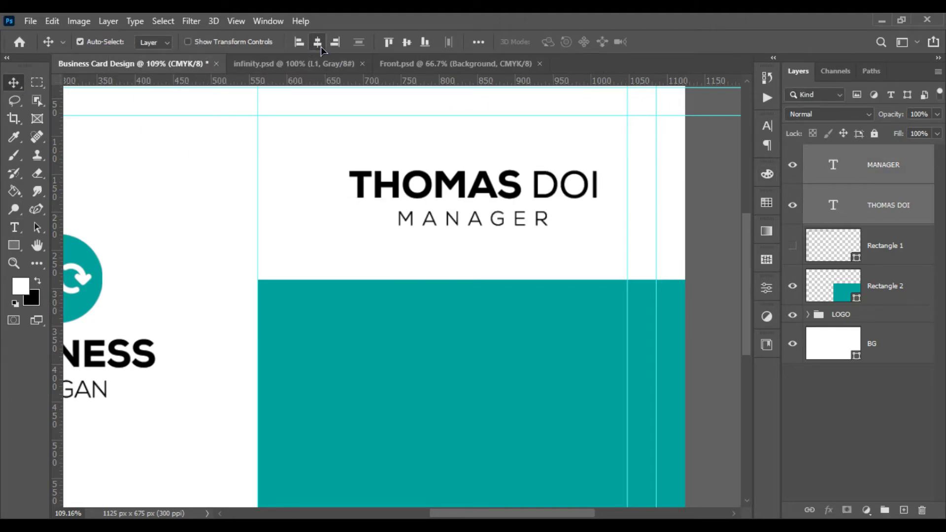
left_click(880, 289, "ctrl")
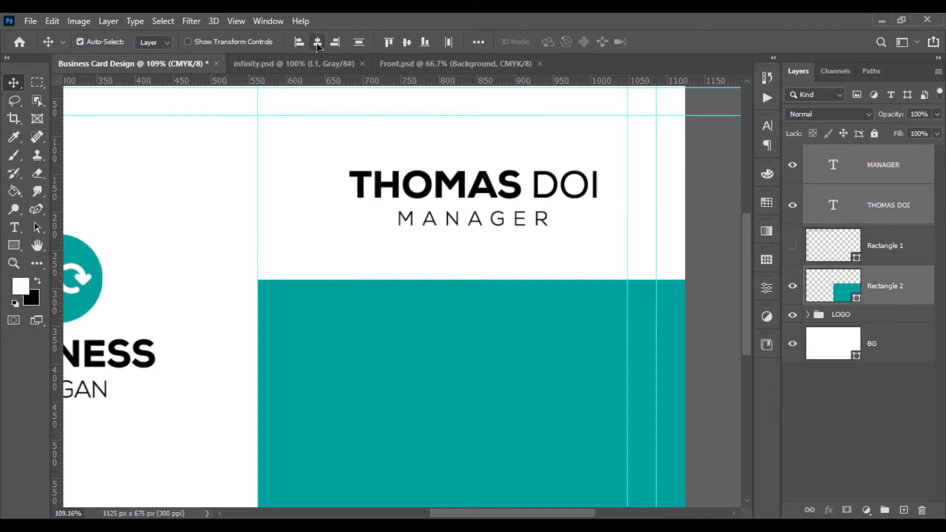
key("ctrl+0")
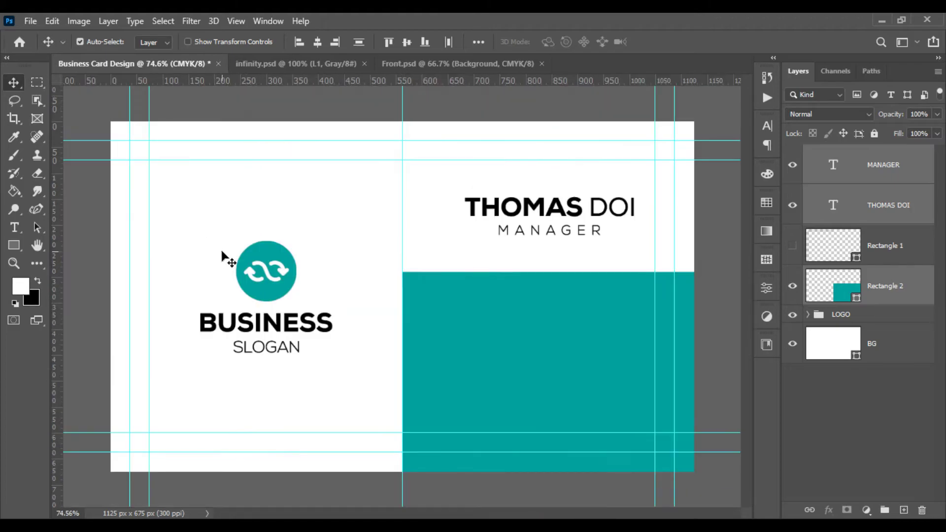
left_click(681, 264)
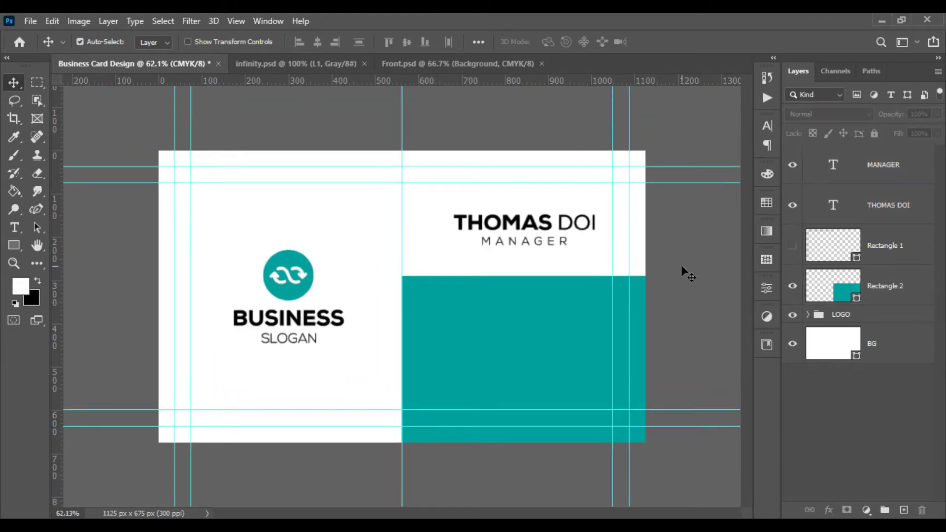
scroll(681, 265, "up", 1, "alt")
scroll(681, 265, "up", 1, "alt")
scroll(594, 256, "up", 1, "alt")
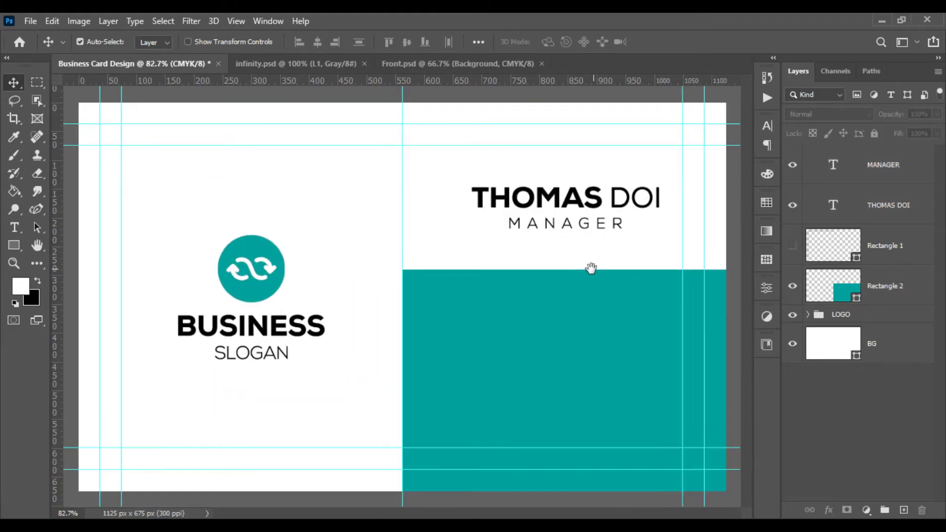
scroll(412, 225, "down", 2, "alt")
scroll(376, 213, "up", 1, "alt")
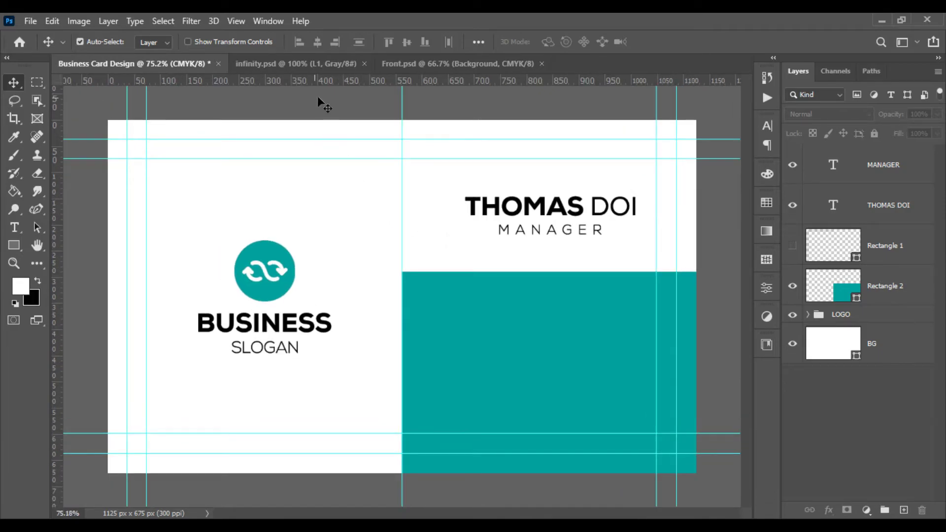
Step: Copy Front.psd's Contact Information group into the card and centre it on Rectangle 2
left_click(443, 63)
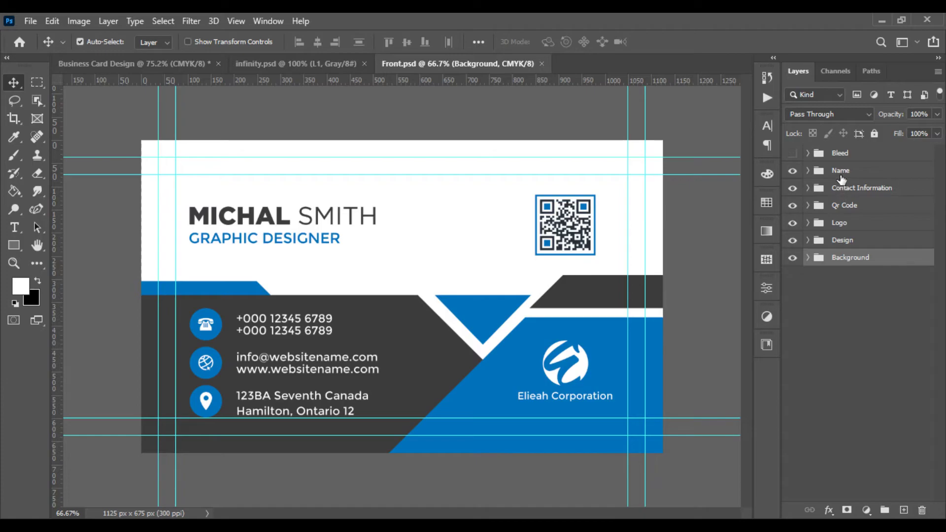
left_click(817, 190)
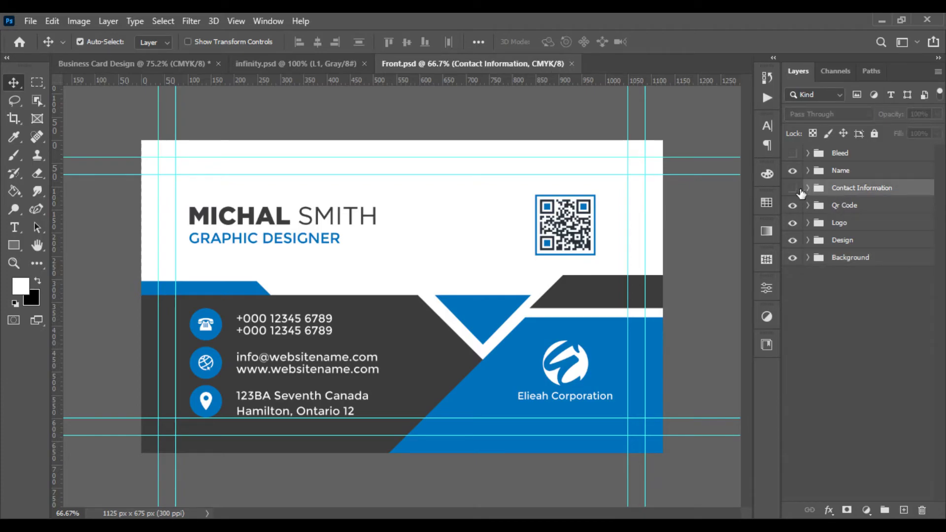
mouse_move(855, 191)
left_mouse_down()
mouse_move(493, 323)
mouse_move(554, 363)
left_mouse_up()
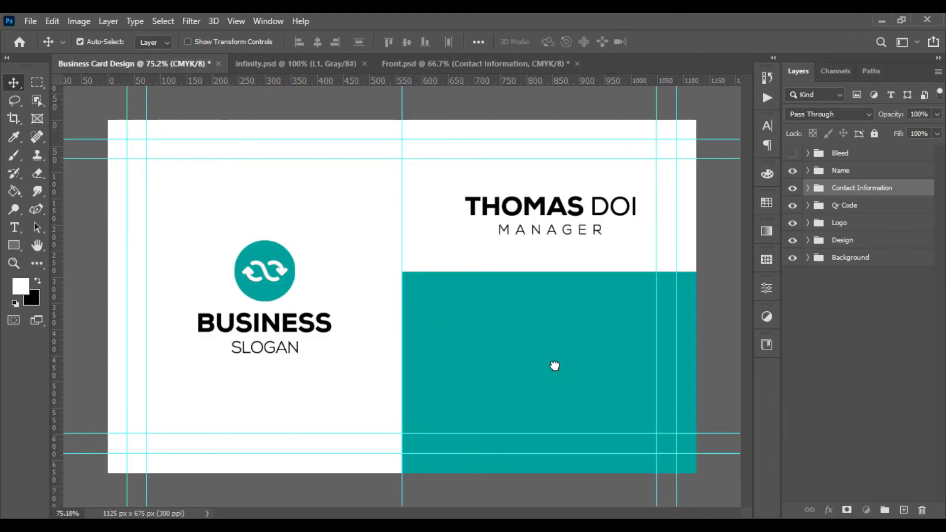
key("ctrl+t")
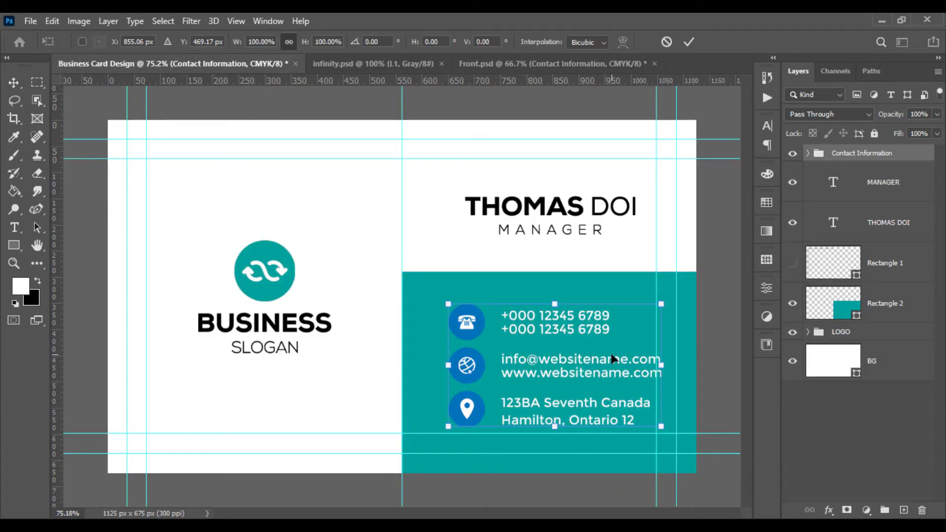
key("Return")
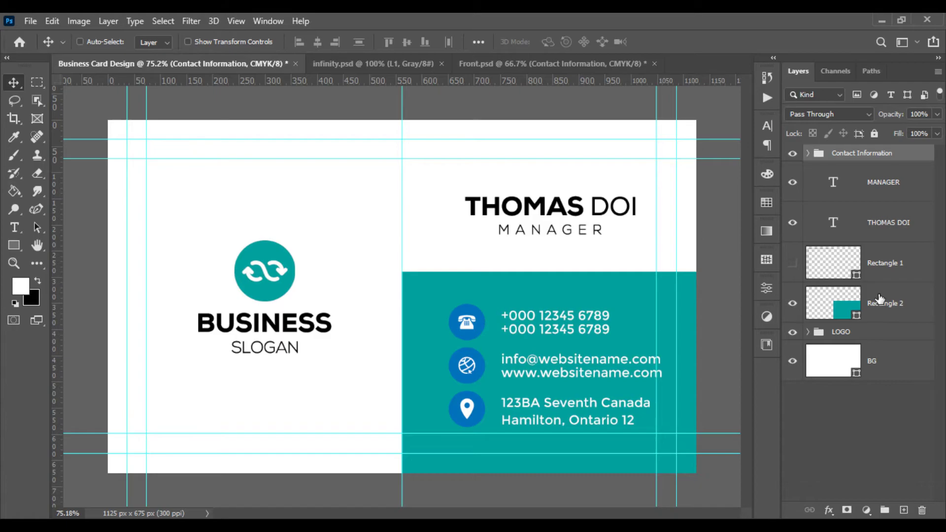
left_click(880, 300, "ctrl")
left_click(318, 42)
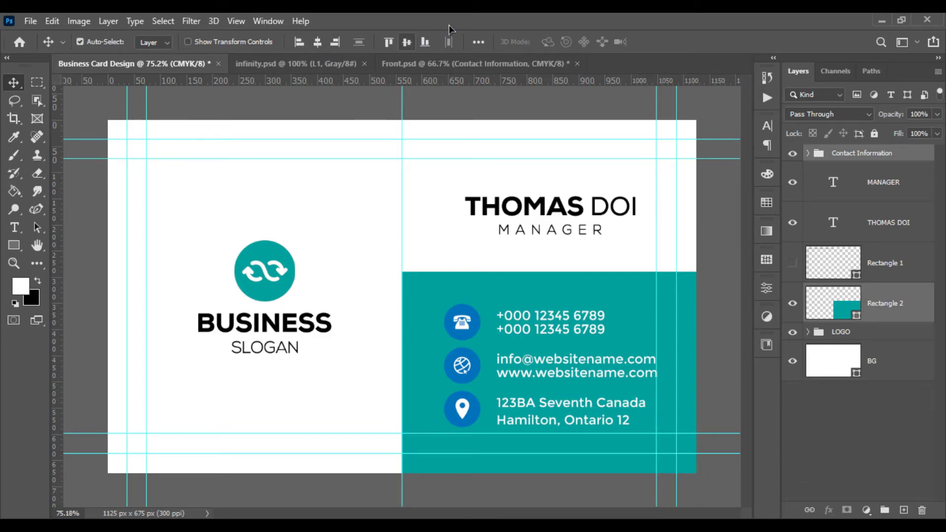
left_click(408, 43)
Step: Zoom into the contact icons and expand the Contact Information and Call layer groups
scroll(460, 237, "up", 2)
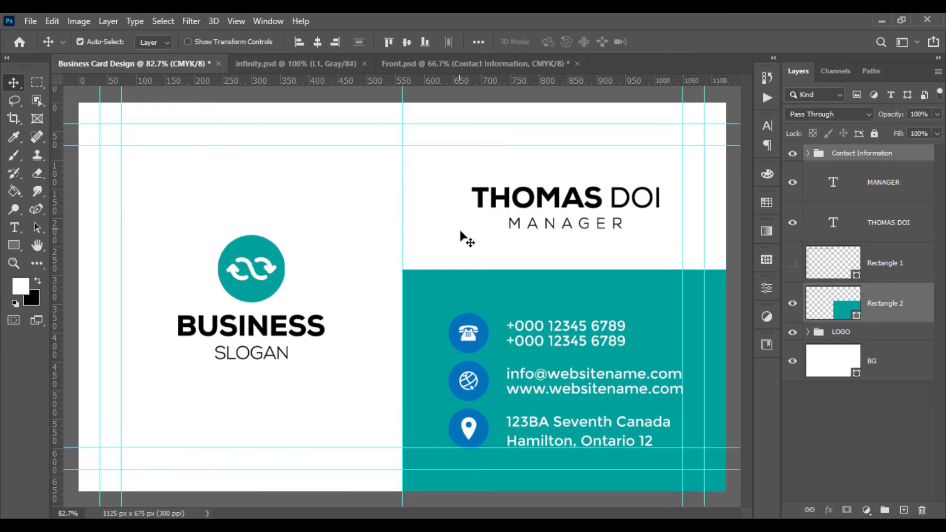
scroll(516, 302, "up", 2)
left_click_drag(516, 302, 407, 203)
scroll(407, 203, "up", 2)
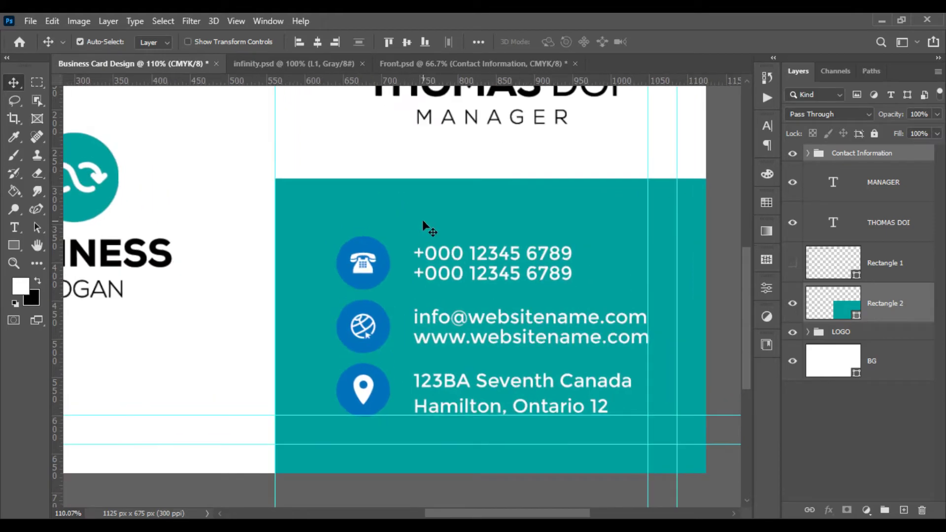
scroll(423, 226, "up", 2)
left_click_drag(427, 237, 409, 208)
left_click(197, 259)
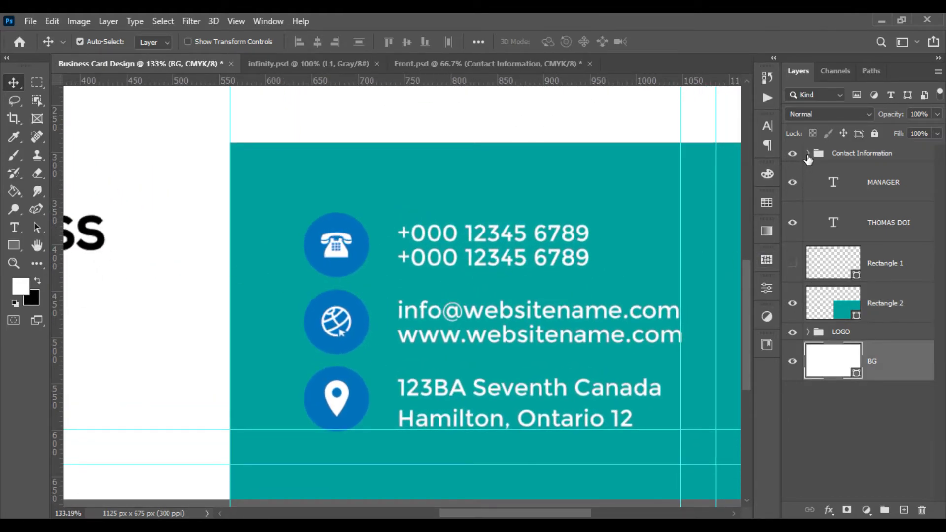
left_click(807, 153)
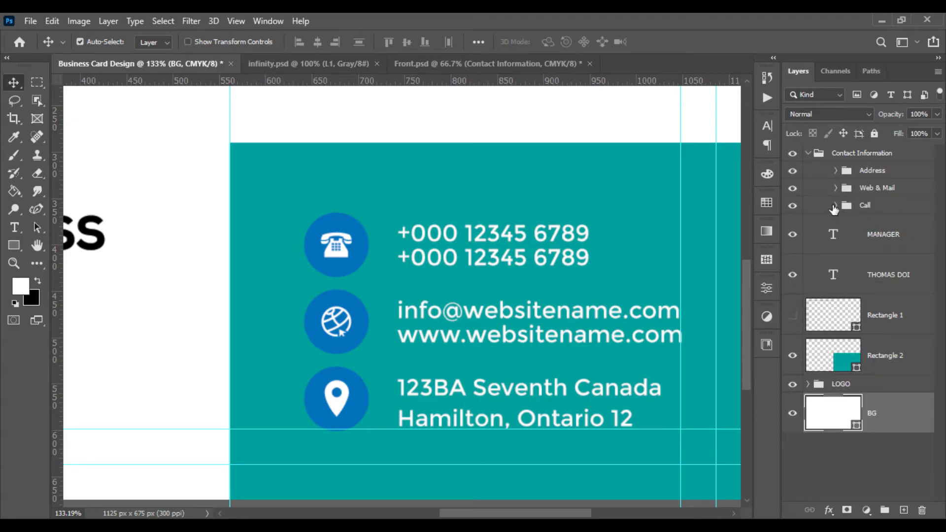
left_click(832, 208)
left_click(835, 206)
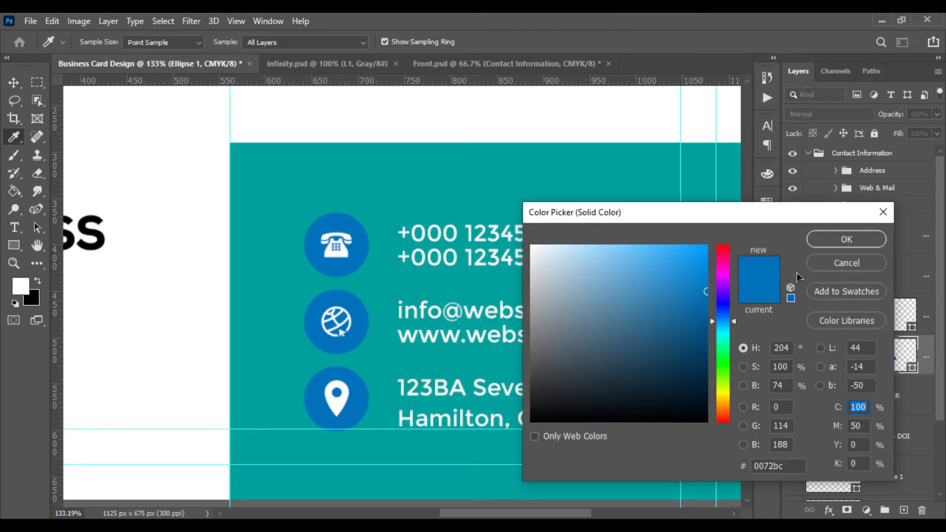
left_click(843, 266)
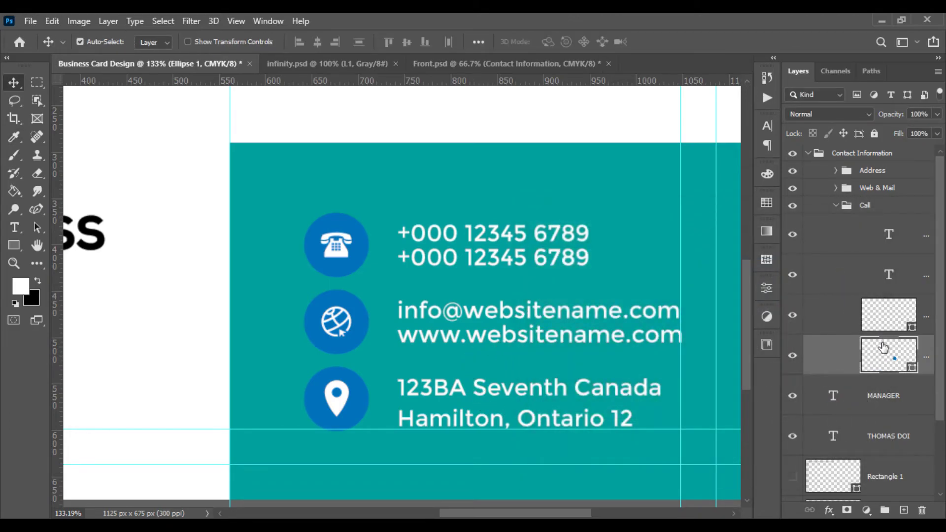
Step: Make the phone symbol the card's teal and its circle white
double_click(891, 327)
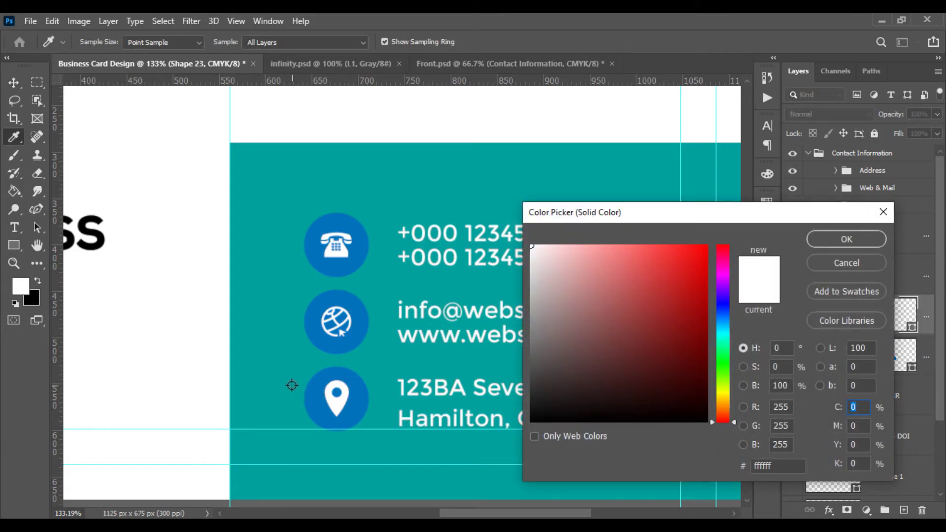
left_click(291, 385)
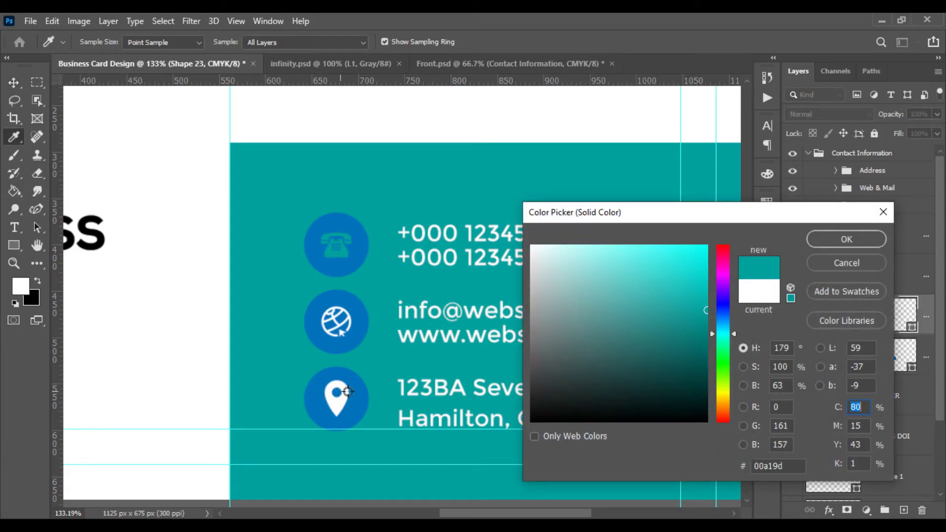
left_click(836, 240)
double_click(889, 355)
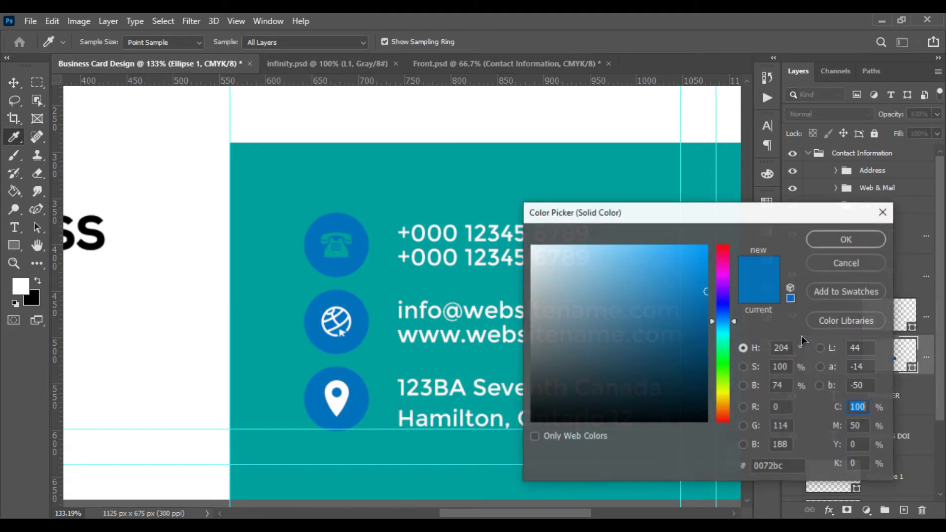
left_click(448, 223)
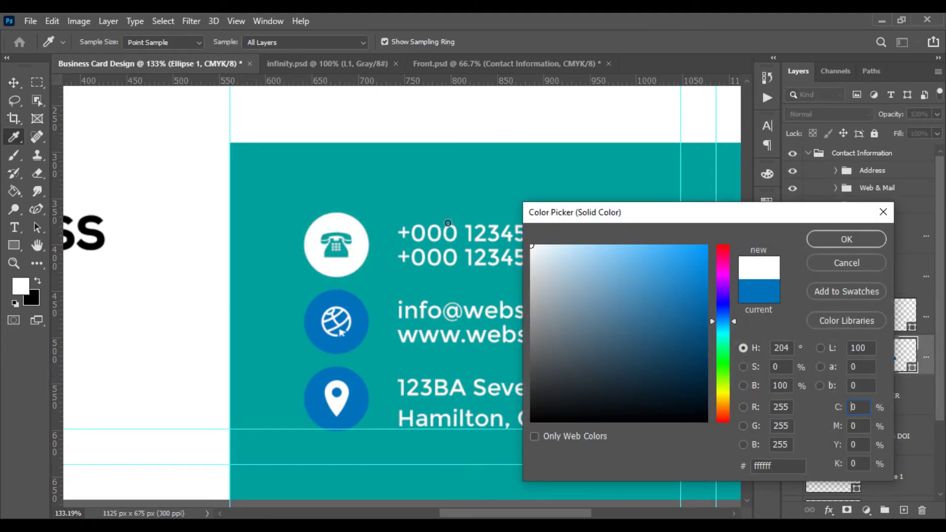
left_click(845, 239)
left_click(836, 205)
Step: In the Web & Mail group, make the circle white and the web symbol teal
left_click(835, 187)
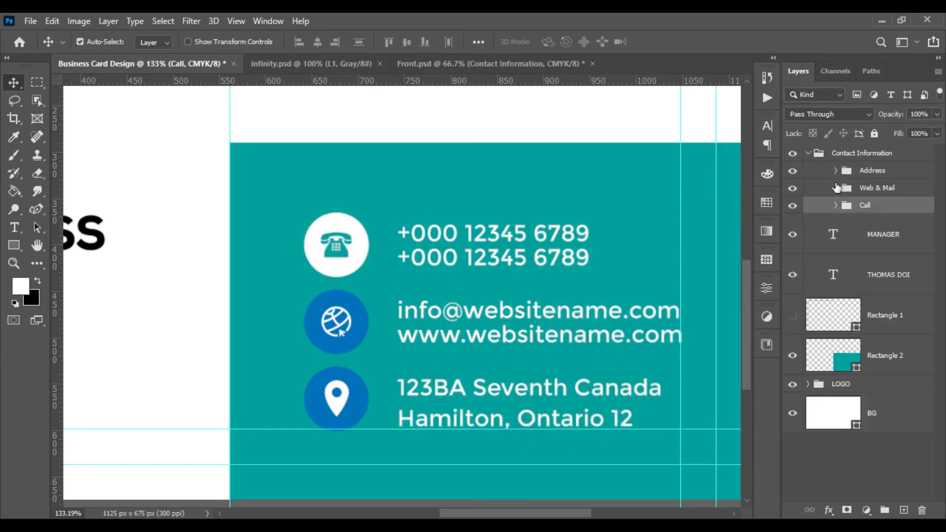
double_click(879, 340)
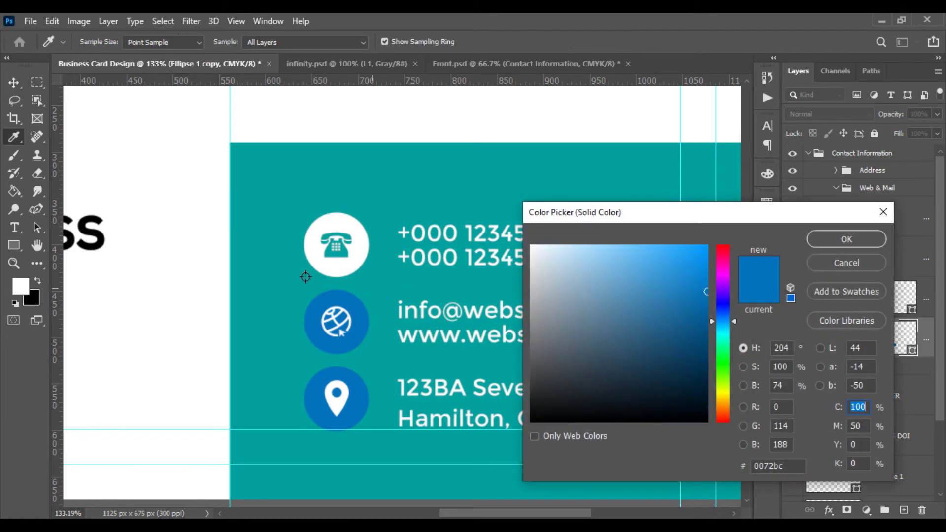
left_click_drag(572, 285, 536, 250)
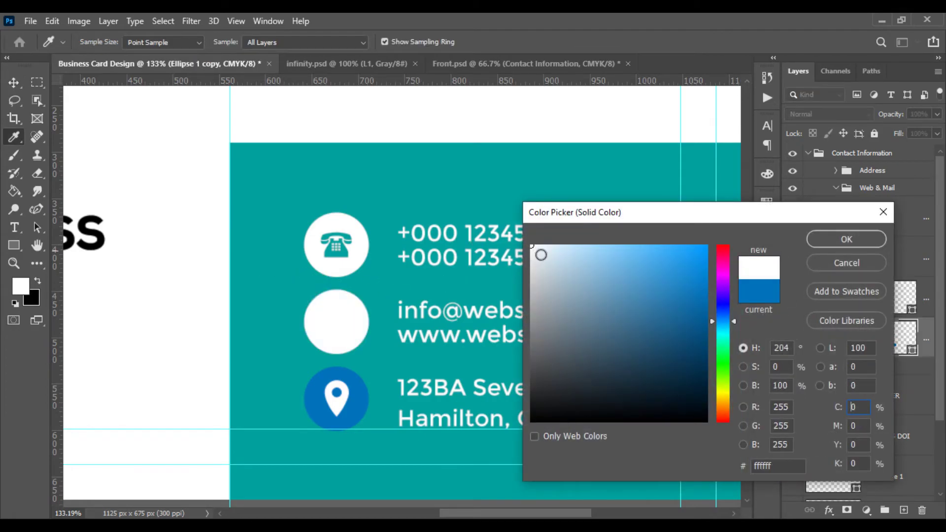
left_click(847, 240)
double_click(894, 306)
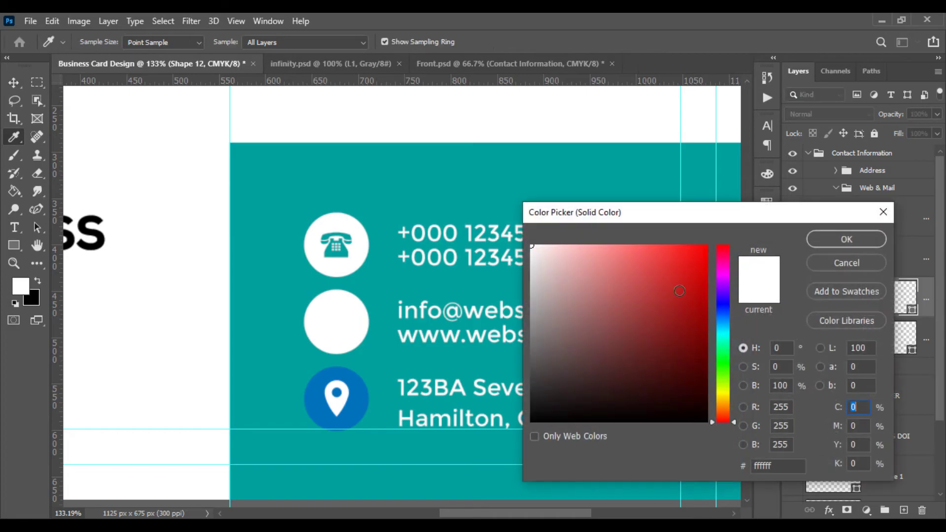
left_click(237, 211)
left_click(845, 239)
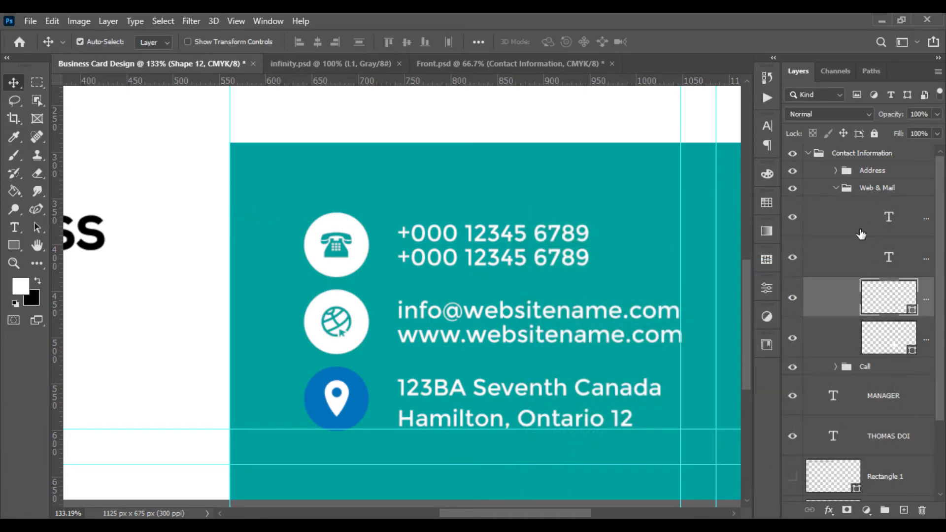
left_click(836, 188)
Step: In the Address group, make the circle white and the location pin teal
left_click(835, 170)
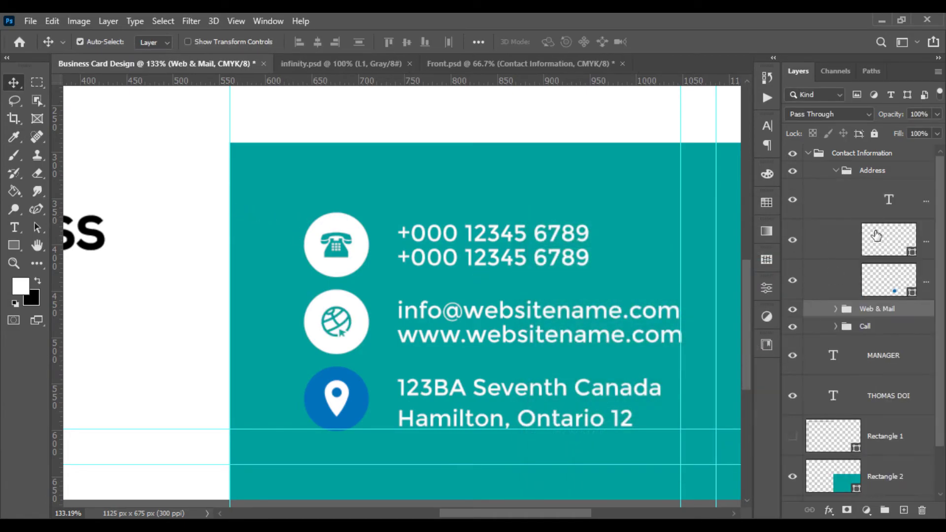
double_click(888, 279)
left_click(265, 232)
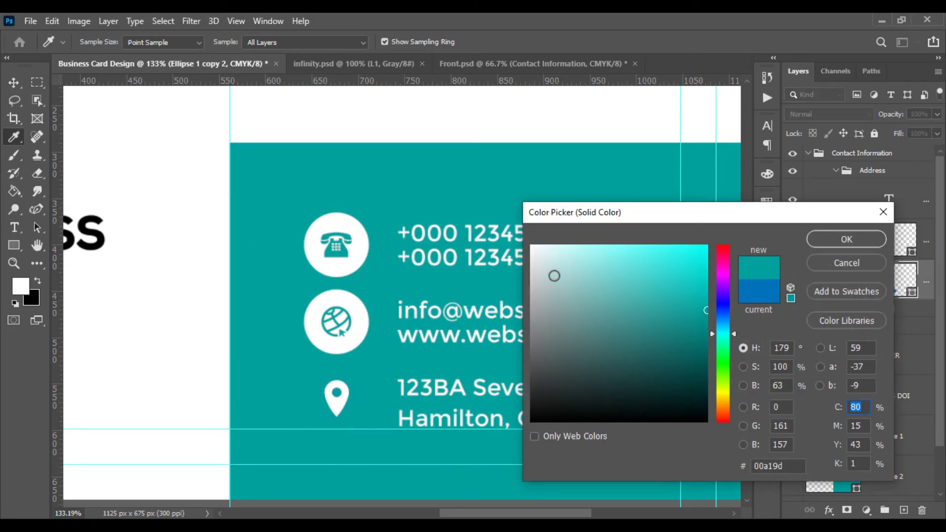
left_click(413, 225)
left_click(845, 239)
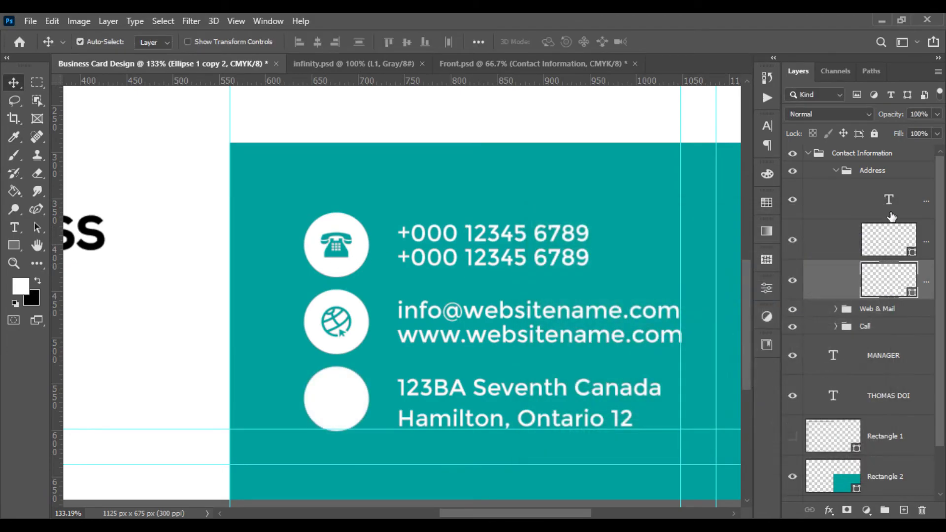
double_click(905, 239)
left_click(280, 209)
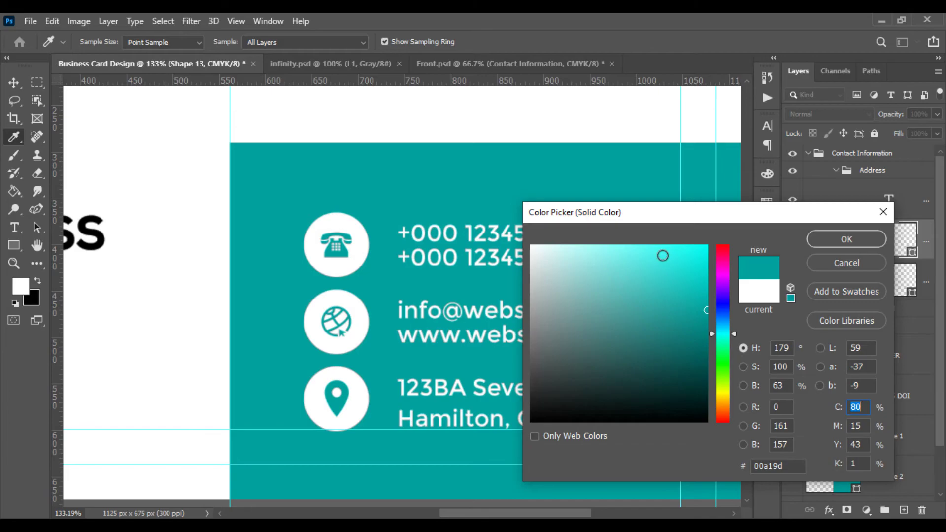
left_click(836, 239)
left_click(837, 171)
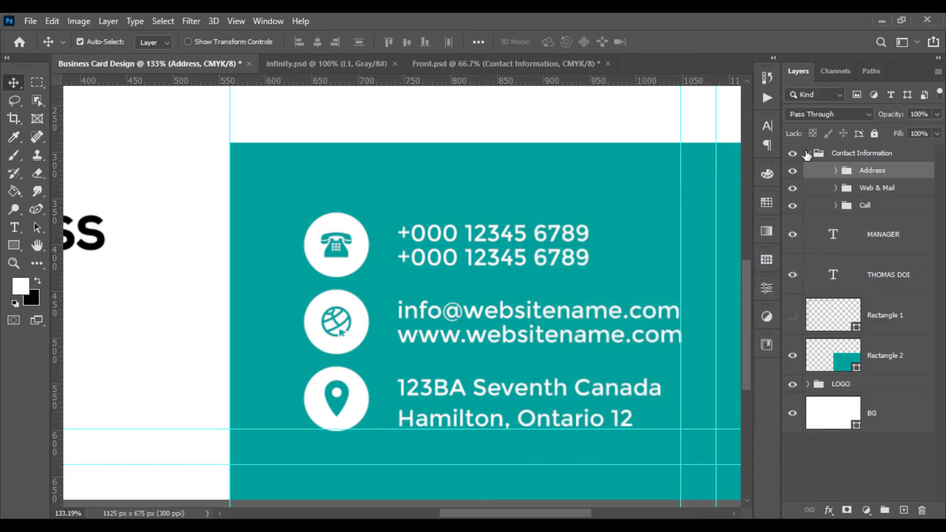
left_click(807, 153)
key("ctrl+0")
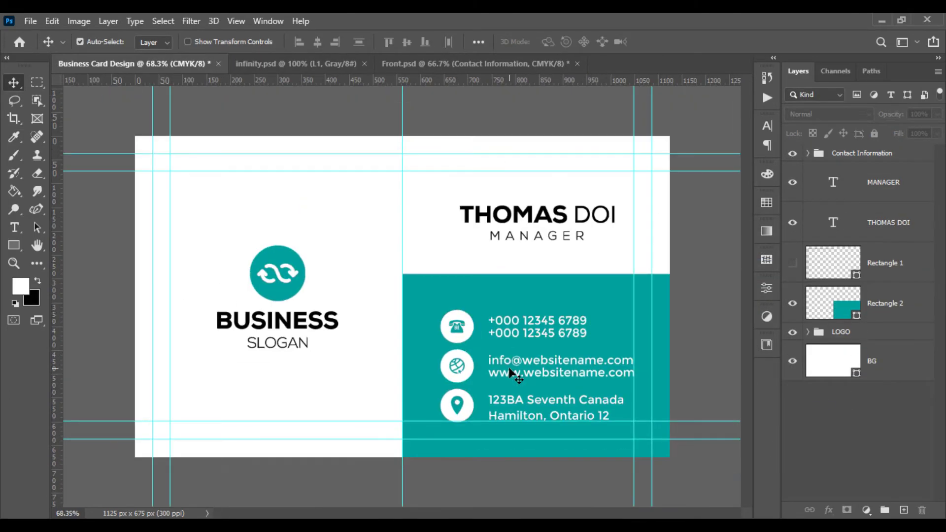
Step: Review the layer stack and add an empty Layer 1 above the Contact Information group
scroll(510, 372, "up", 1)
scroll(508, 372, "up", 1)
scroll(542, 380, "down", 1)
scroll(559, 379, "up", 1)
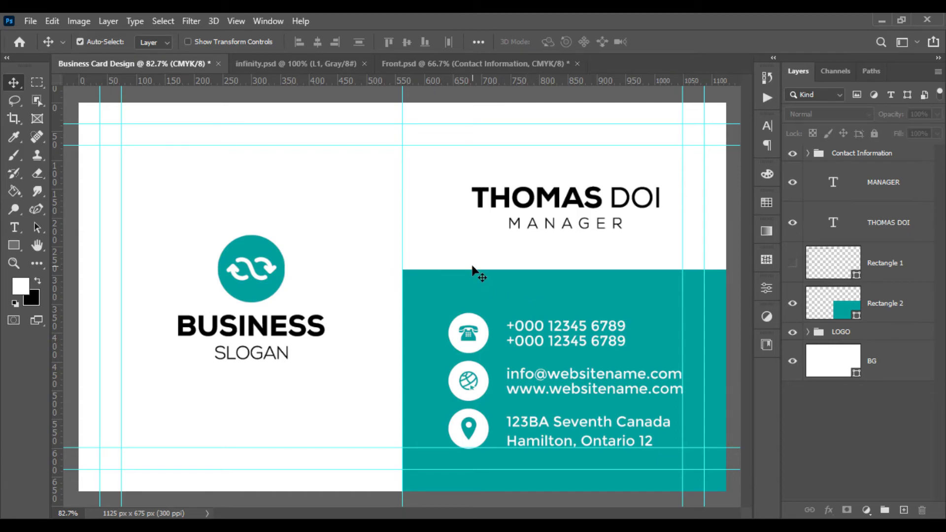
scroll(407, 261, "up", 1)
scroll(407, 261, "down", 1)
scroll(407, 261, "down", 1)
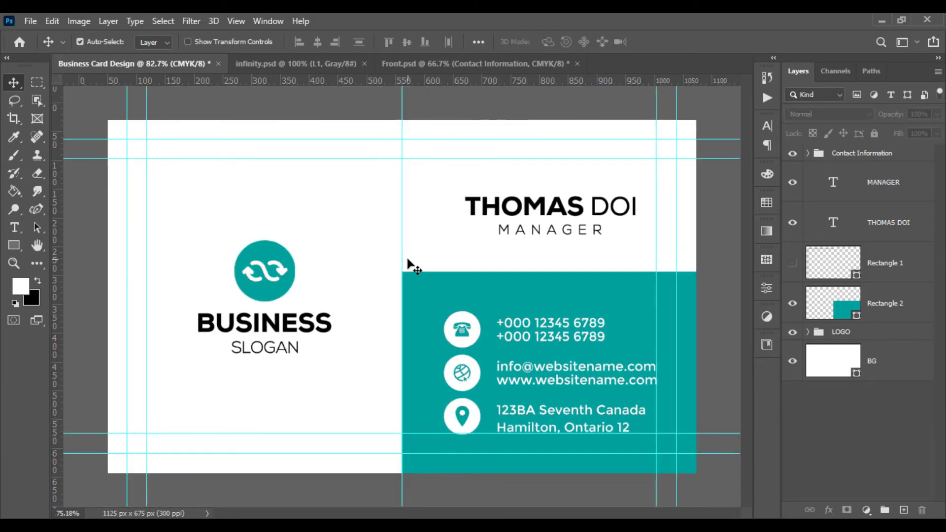
scroll(407, 259, "down", 1)
scroll(408, 260, "up", 1)
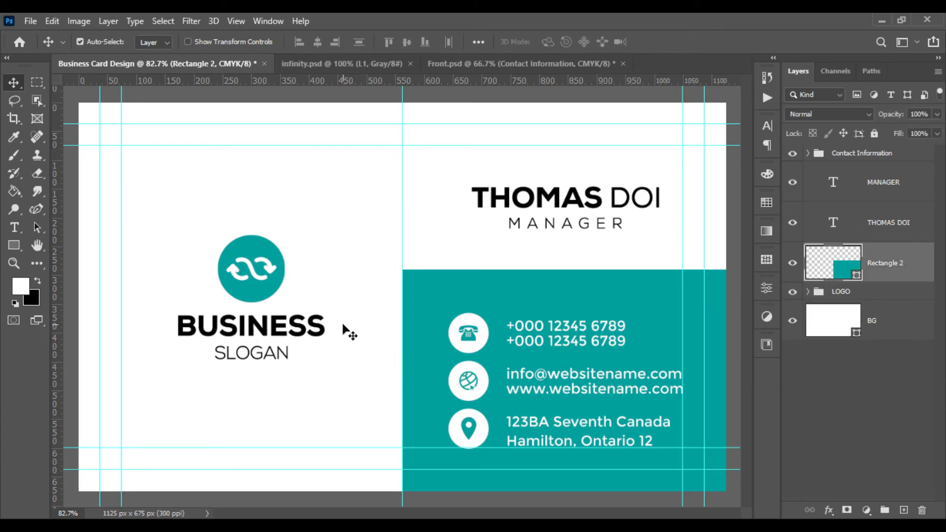
key("ctrl+shift+alt+n")
scroll(348, 334, "down", 1)
scroll(384, 418, "up", 1)
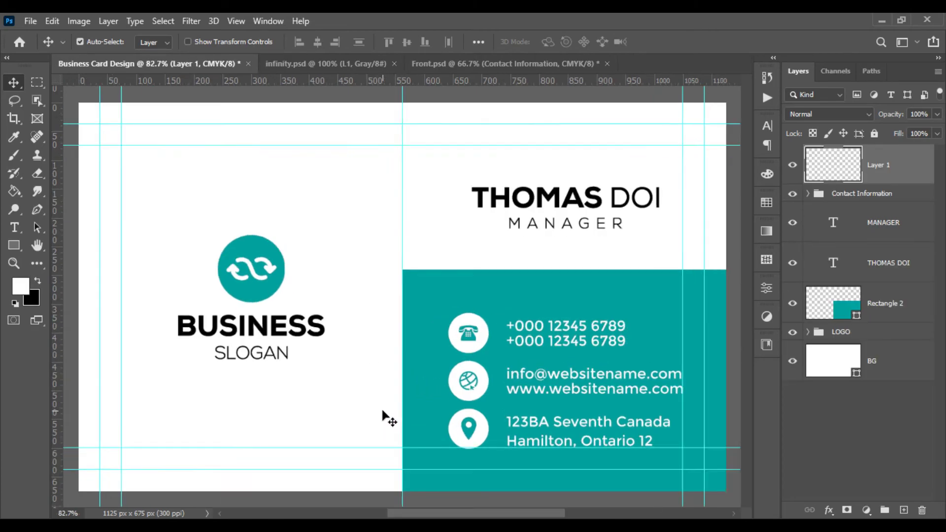
scroll(384, 423, "up", 1)
scroll(385, 423, "down", 1)
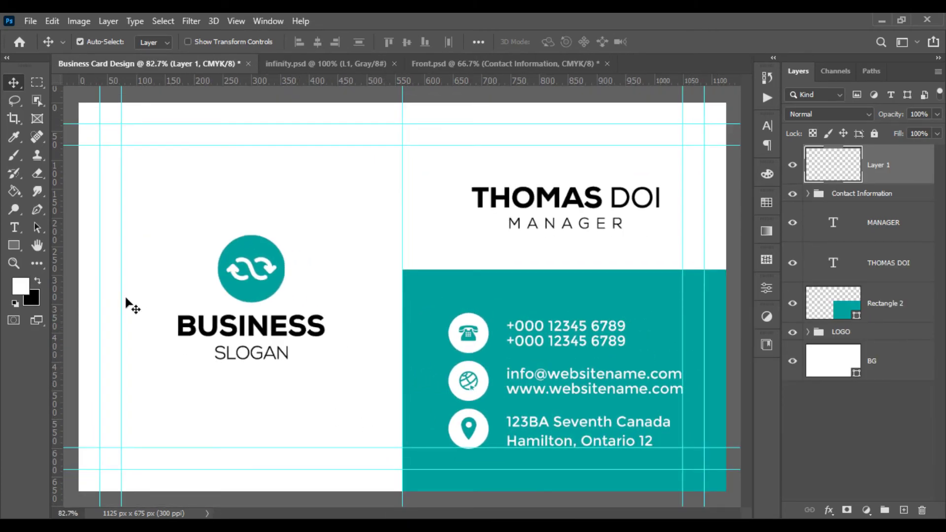
Step: Draw a 975 × 525 px rectangle along the card's inner guides
left_click(14, 244)
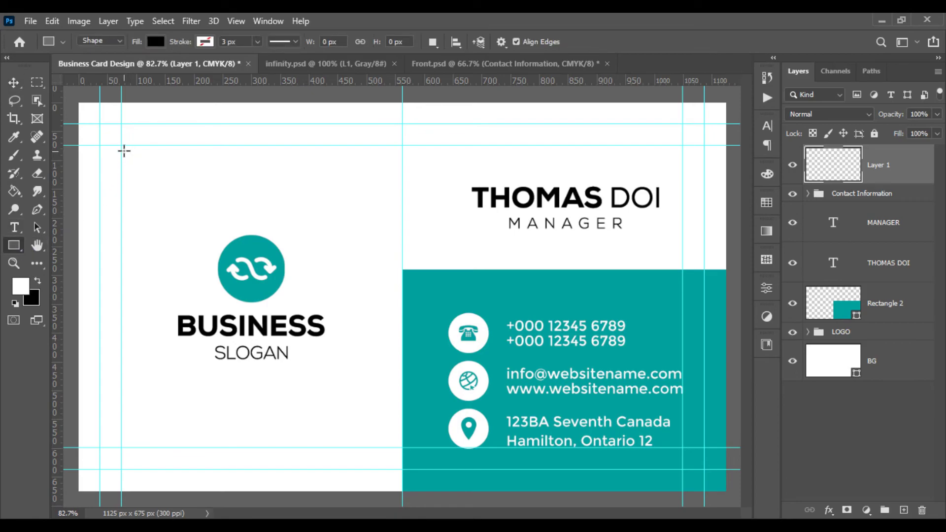
left_click_drag(127, 152, 685, 469)
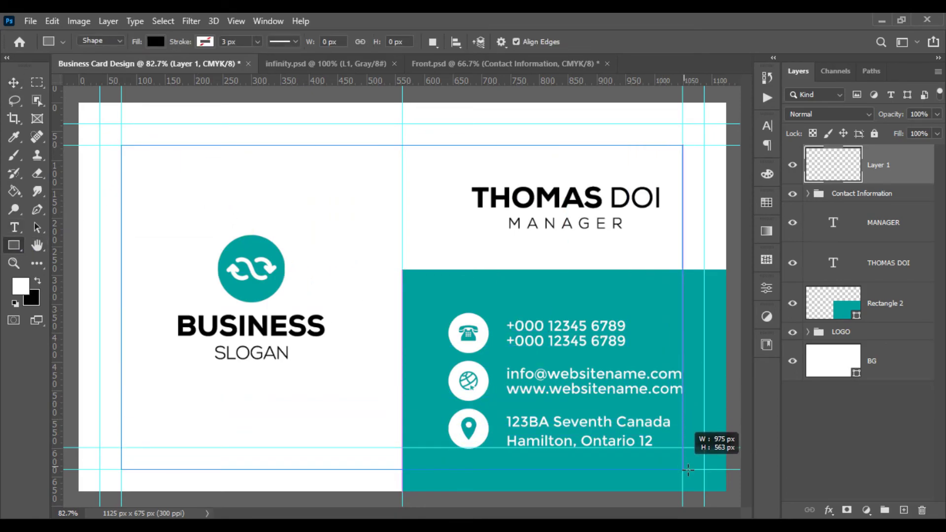
left_click_drag(688, 469, 685, 468)
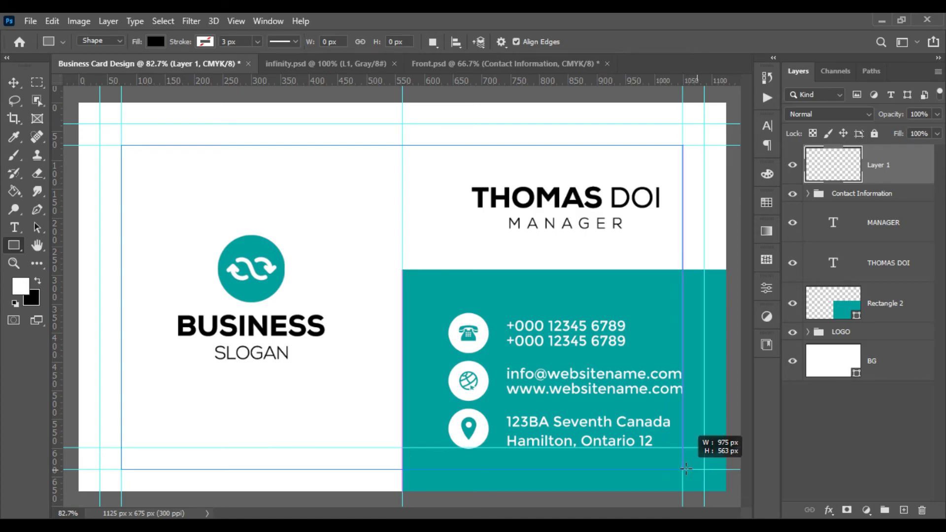
left_click_drag(684, 462, 680, 449)
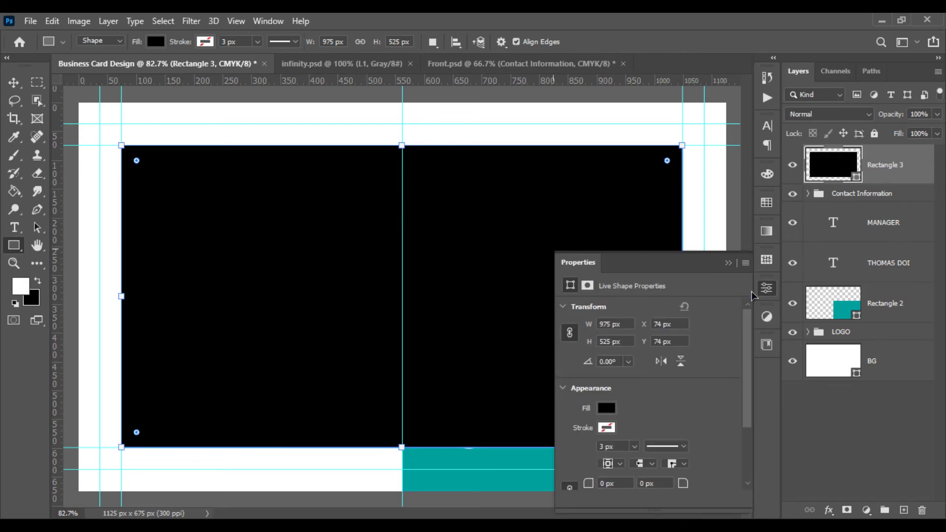
left_click(730, 264)
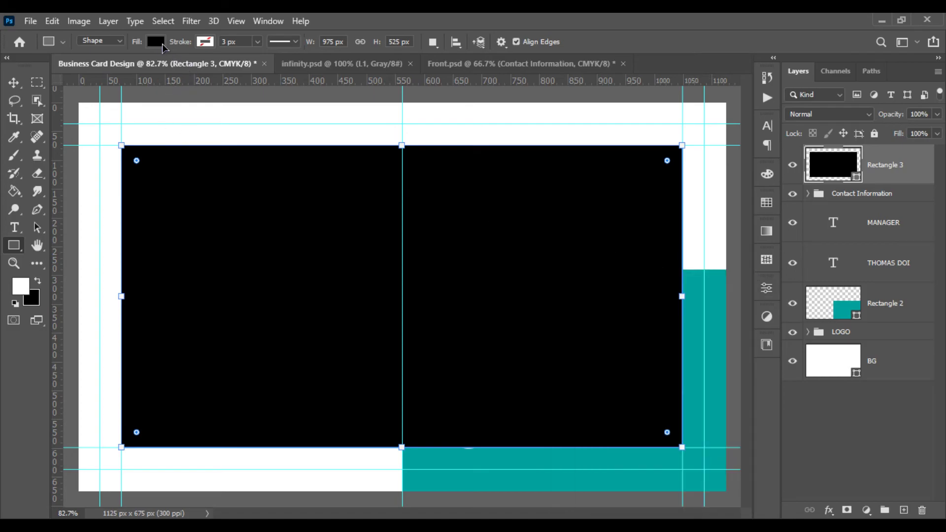
Step: Give the rectangle no fill and a 3 px teal outline
left_click(157, 42)
left_click(75, 68)
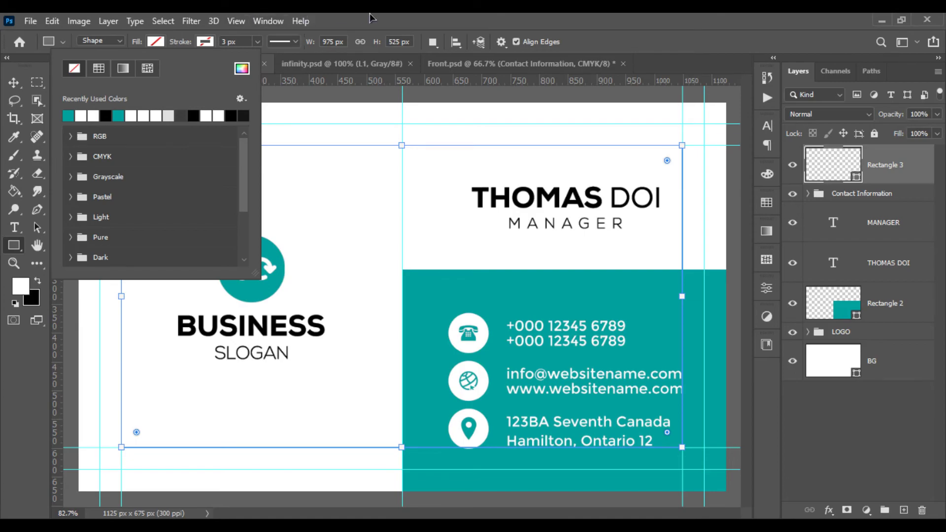
left_click(68, 115)
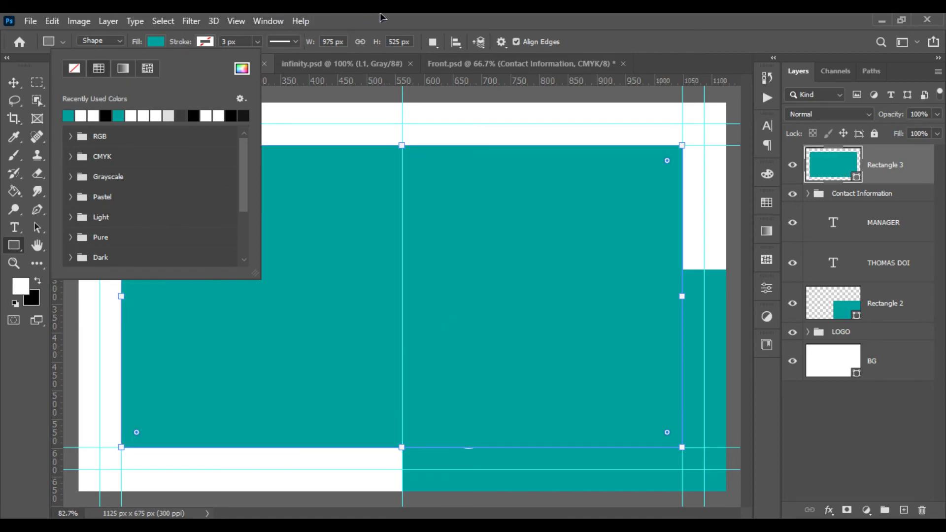
left_click(74, 68)
left_click(206, 42)
left_click(121, 115)
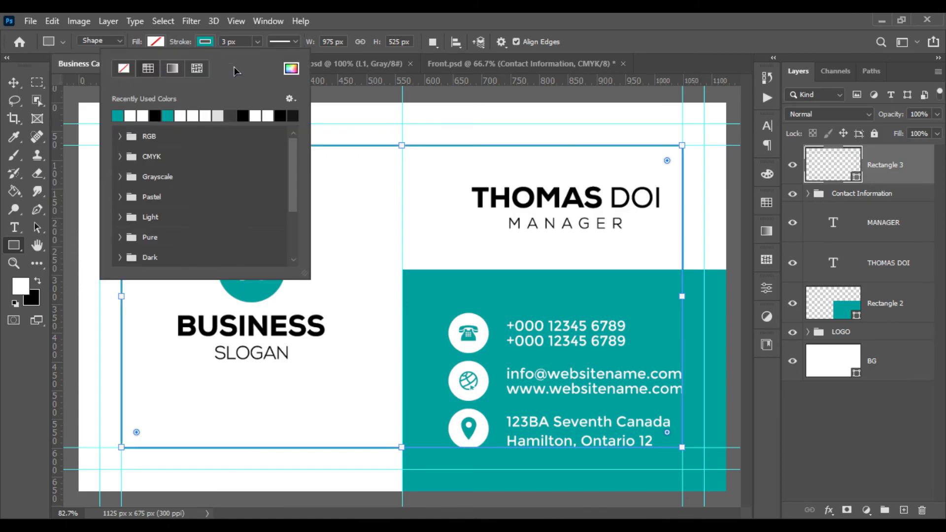
left_click(566, 17)
left_click(14, 83)
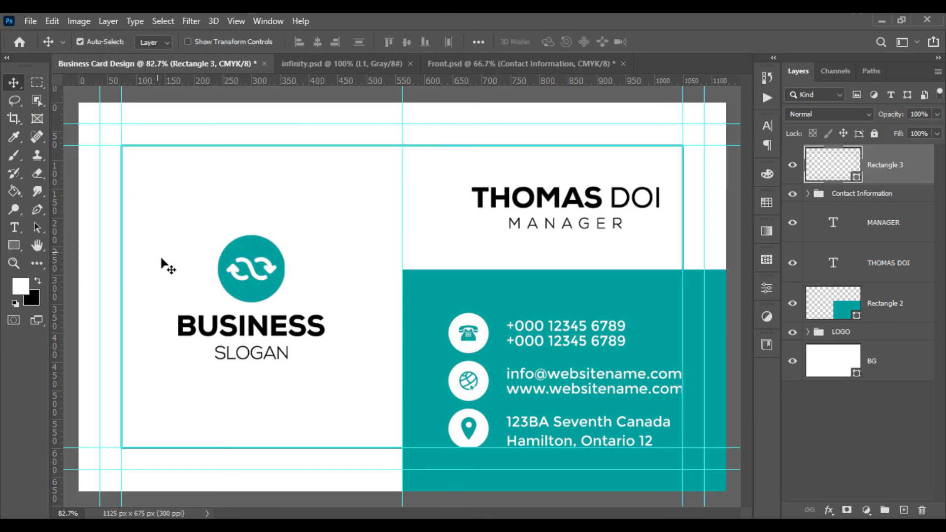
left_click(82, 237)
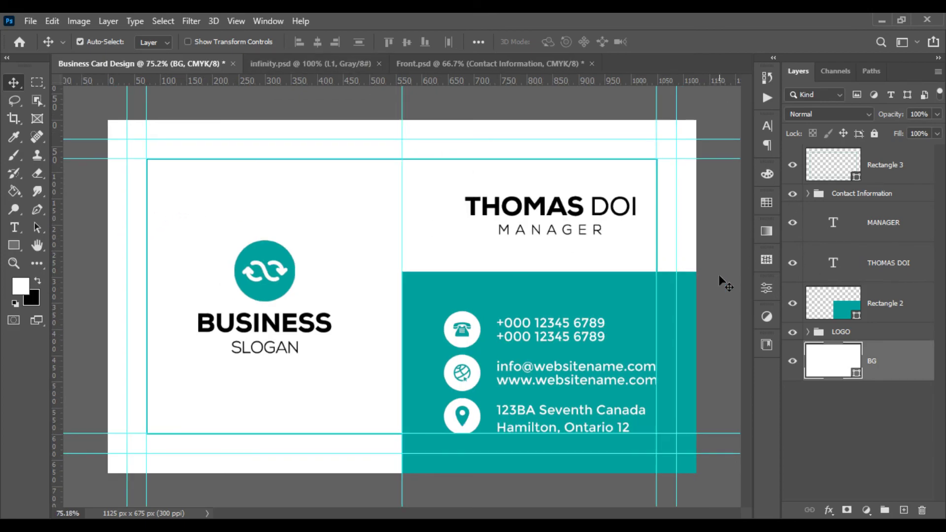
scroll(718, 275, "down", 1)
left_click(724, 319)
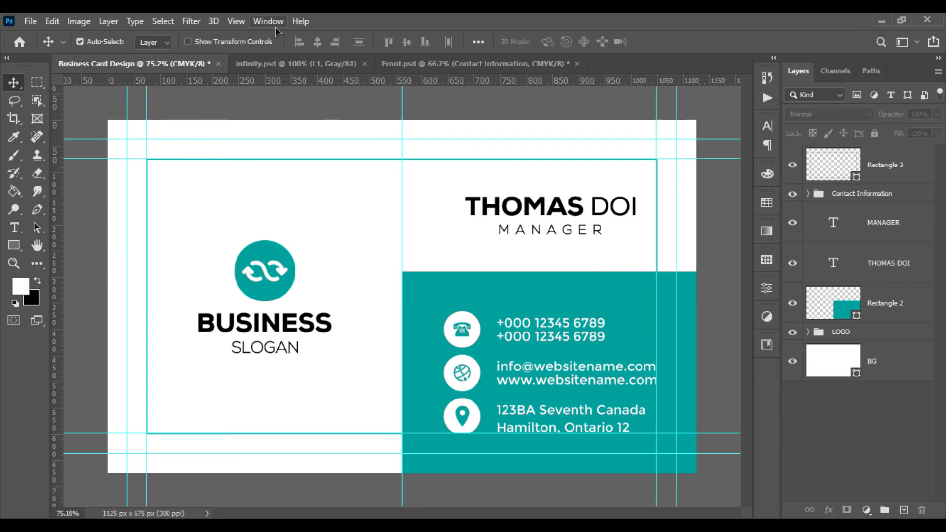
scroll(157, 222, "up", 1)
scroll(165, 165, "up", 1)
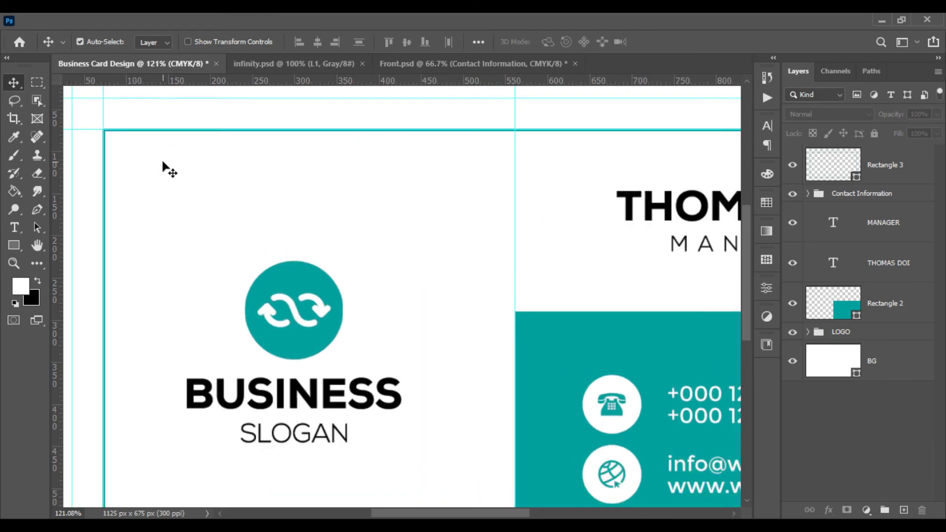
scroll(164, 170, "down", 1)
scroll(163, 168, "up", 1)
scroll(158, 165, "down", 2)
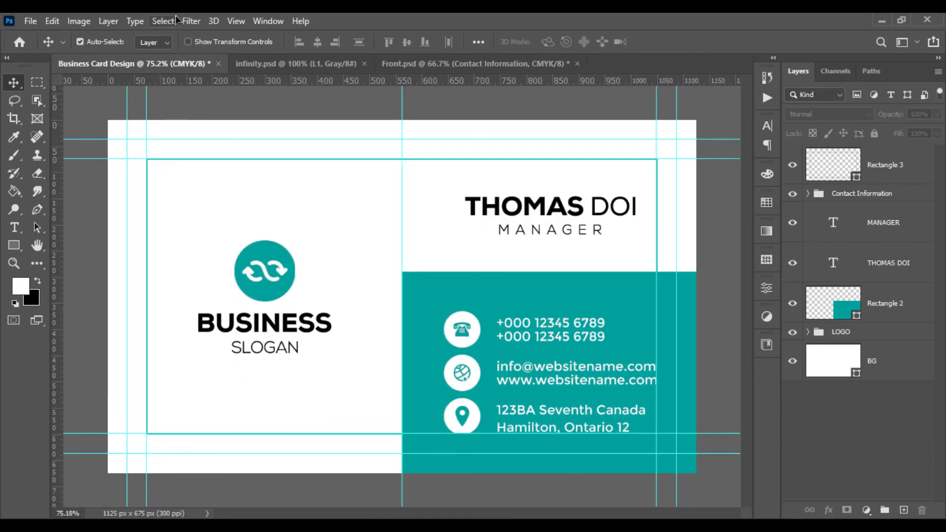
left_click(230, 21)
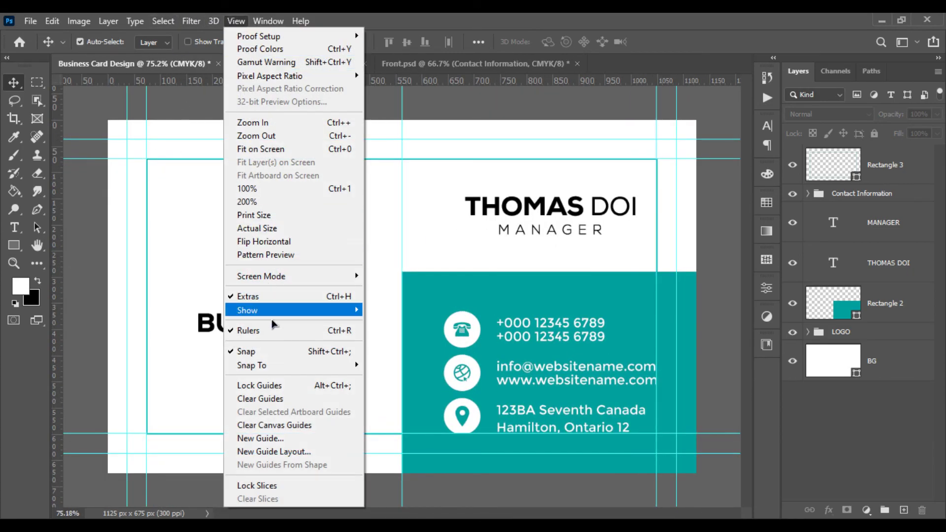
left_click(278, 399)
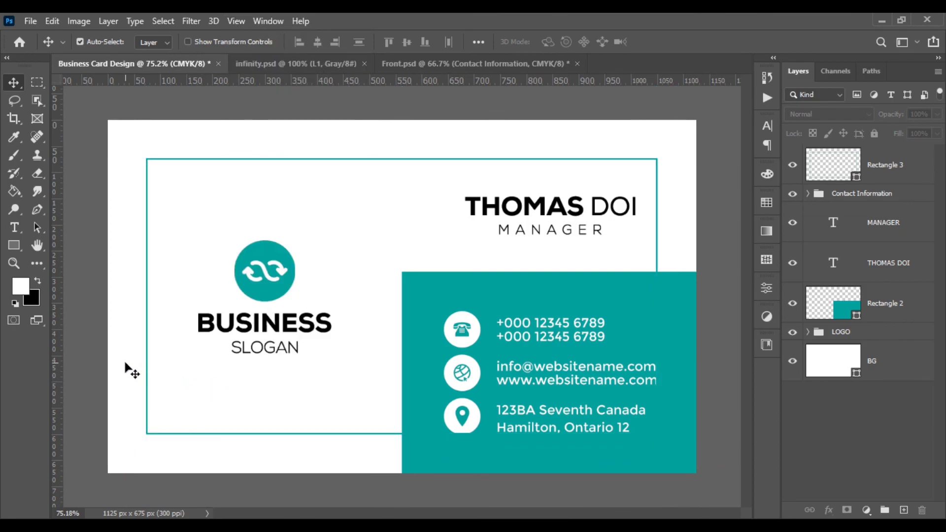
key("ctrl")
key("ctrl+z")
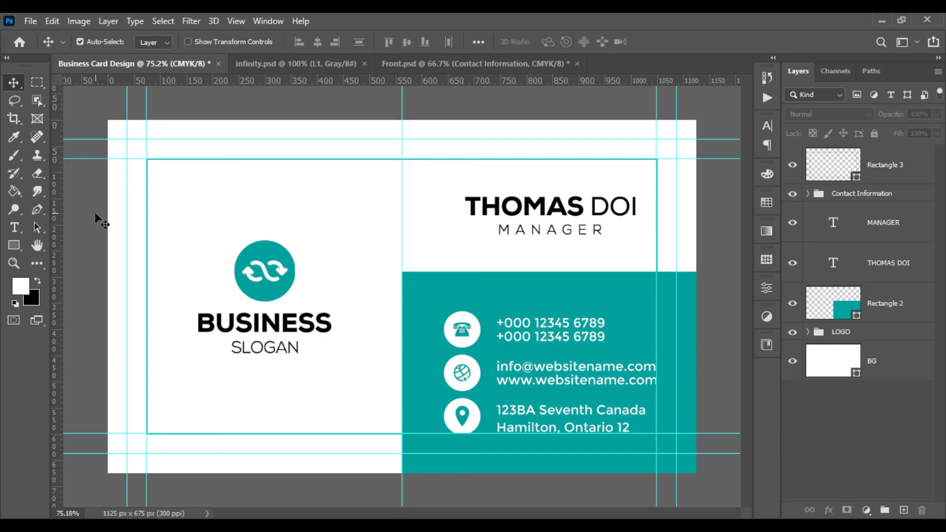
left_click(871, 160)
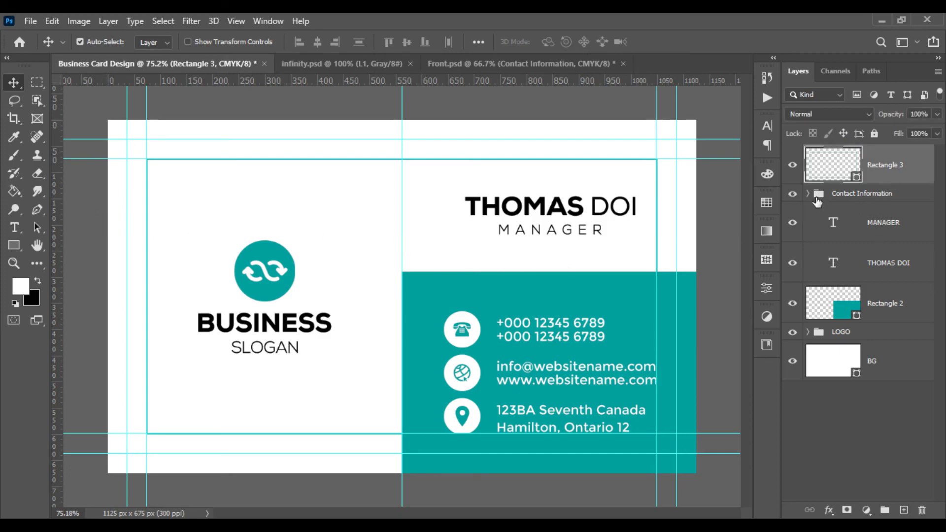
Step: Group the MANAGER and THOMAS DOI layers into a group named 'Text'
left_click(874, 226)
left_click(887, 263, "shift")
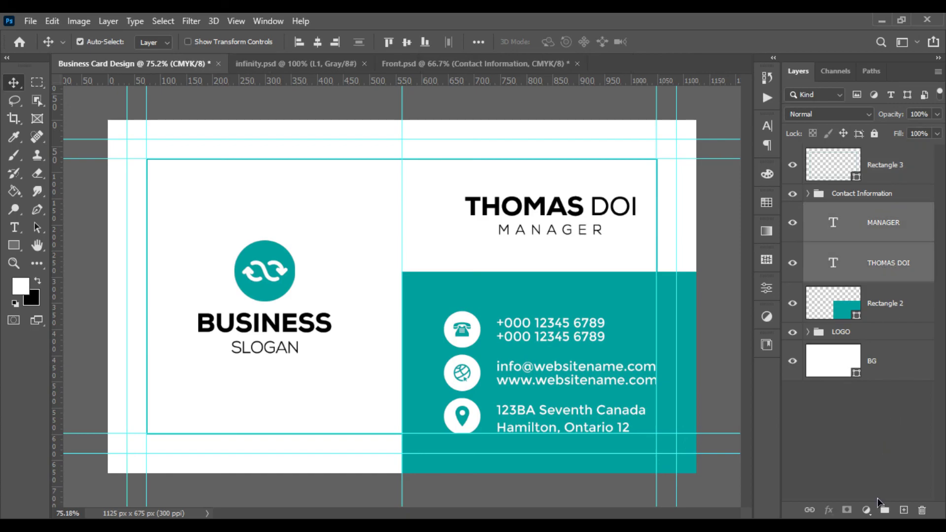
left_click(885, 510)
double_click(843, 210)
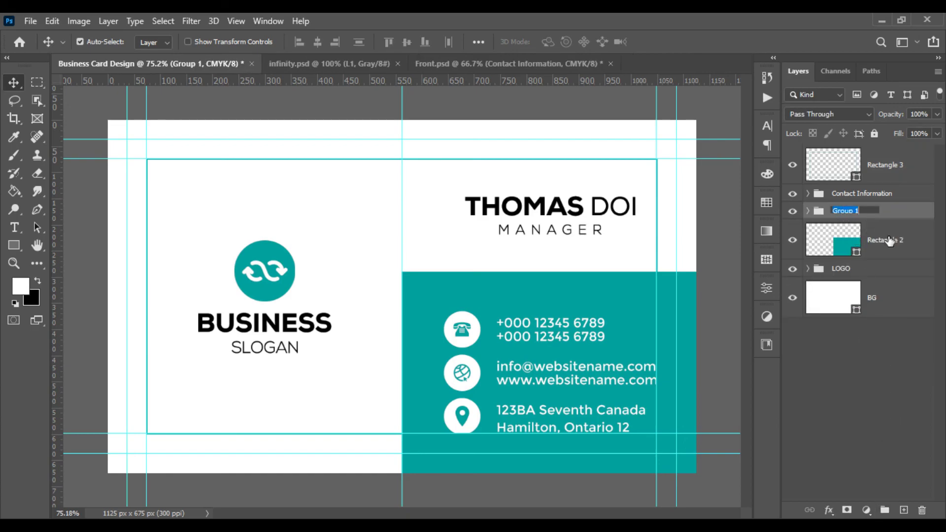
type("Text")
key("Return")
Step: Move Rectangle 3 beside Rectangle 2, then group both rectangles with BG as 'Design'
left_click_drag(861, 268, 870, 226)
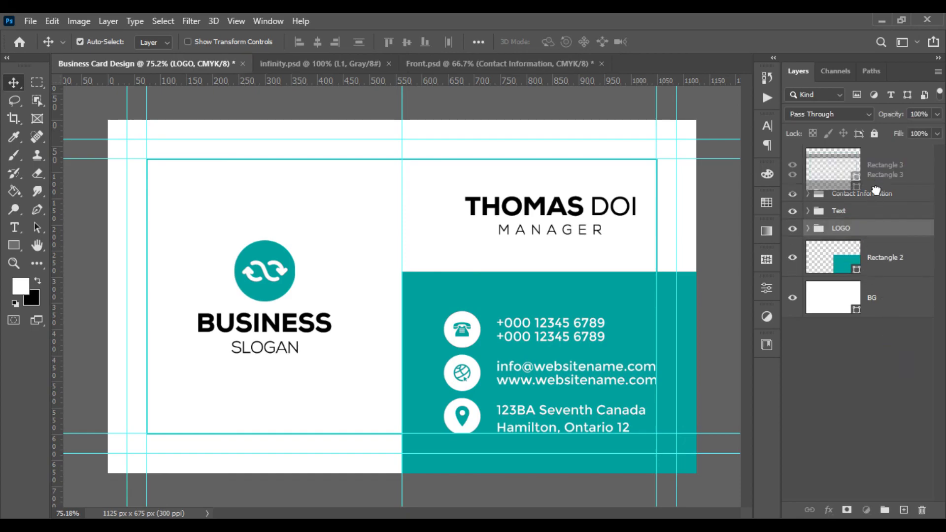
left_click_drag(882, 165, 877, 249)
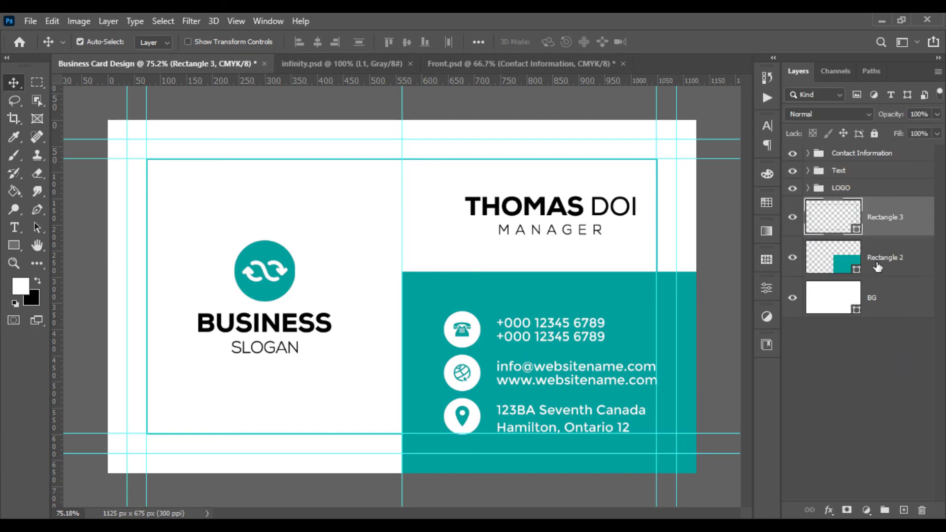
left_click(878, 266, "shift")
left_click(880, 312, "shift")
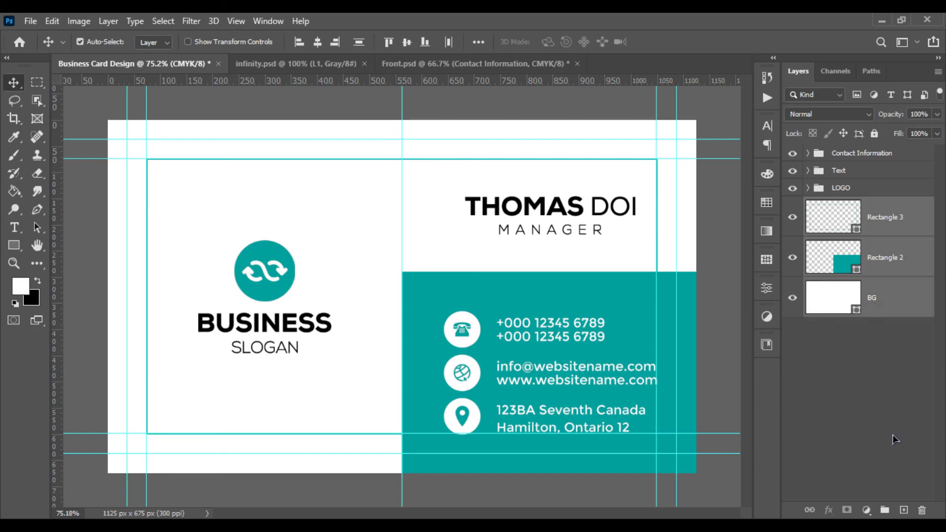
left_click(886, 508)
double_click(843, 206)
type("D")
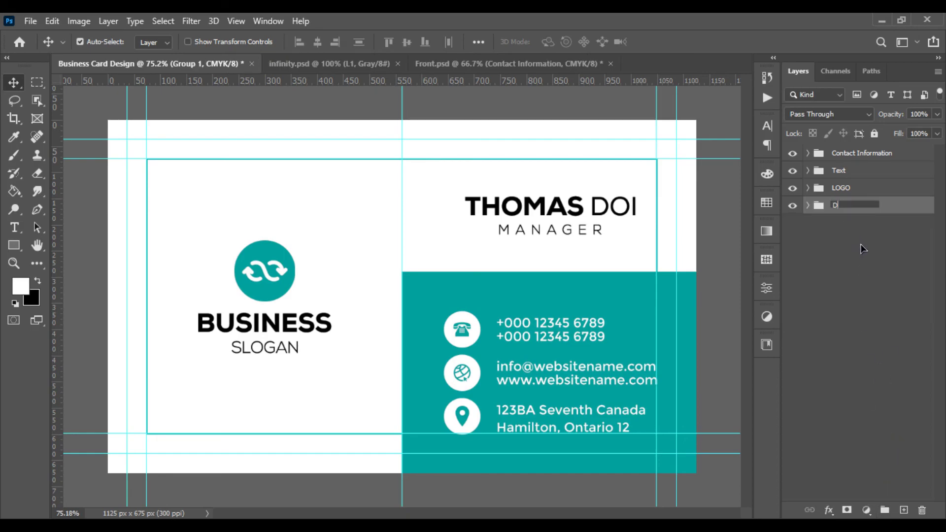
type("esign")
key("Return")
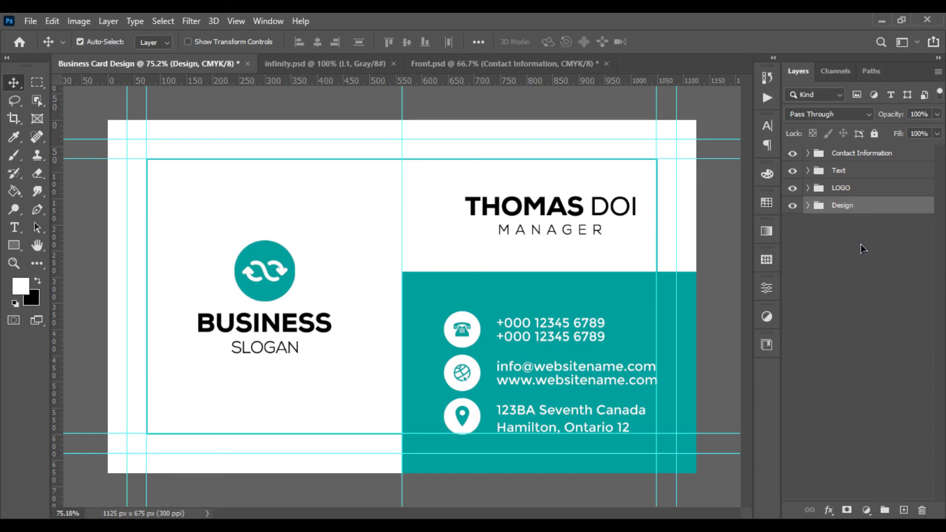
left_click(428, 226)
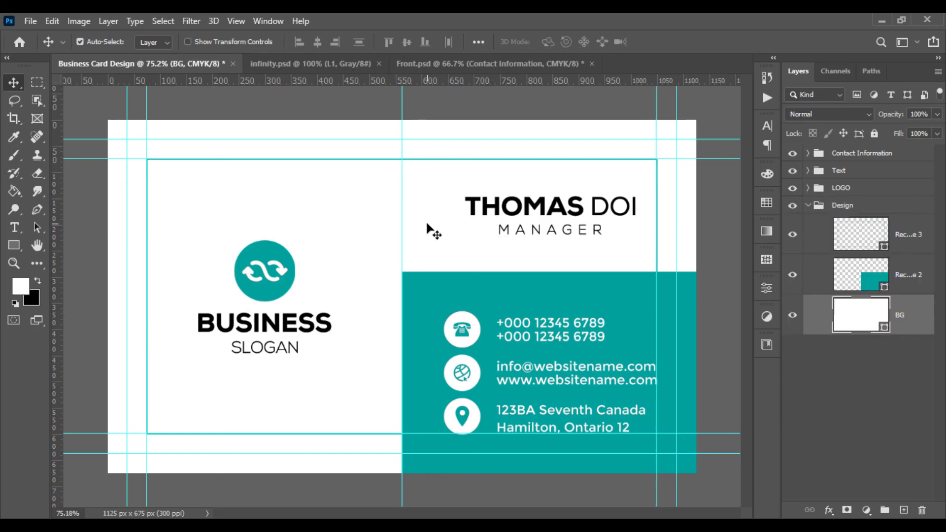
left_click(807, 205)
left_click(864, 315)
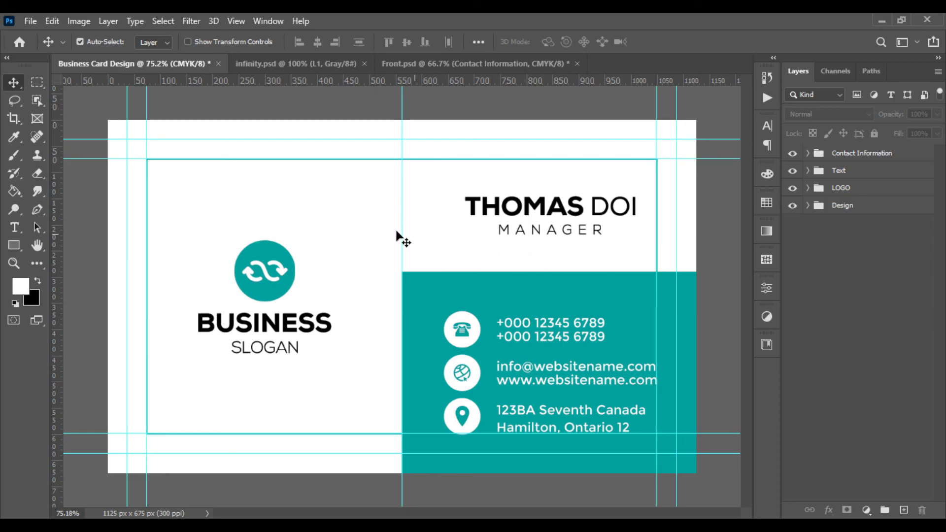